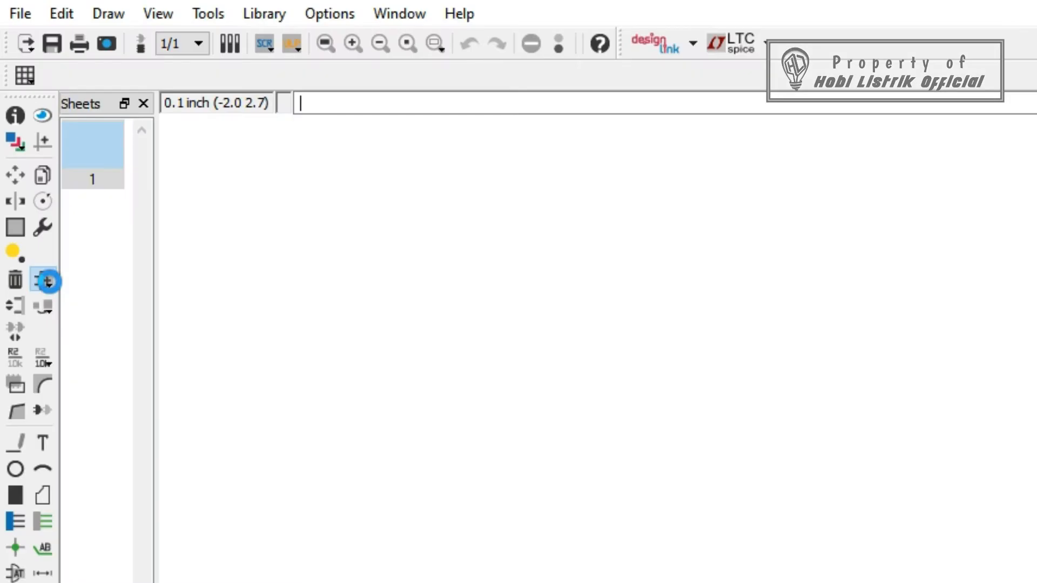
- Start adding a component and look through the list of available part libraries
click(139, 348)
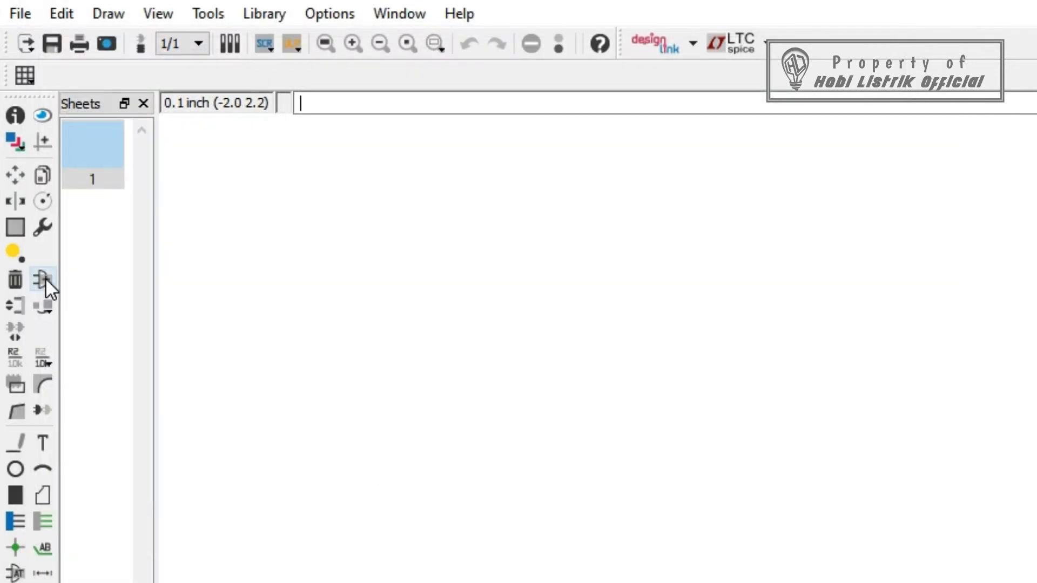
click(45, 278)
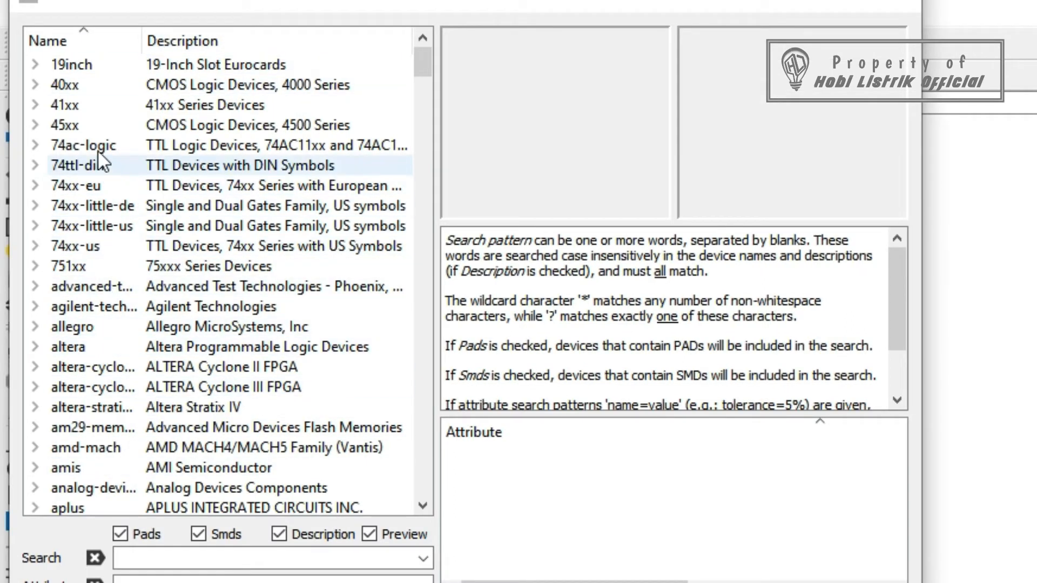
scroll(95, 322, down, 3)
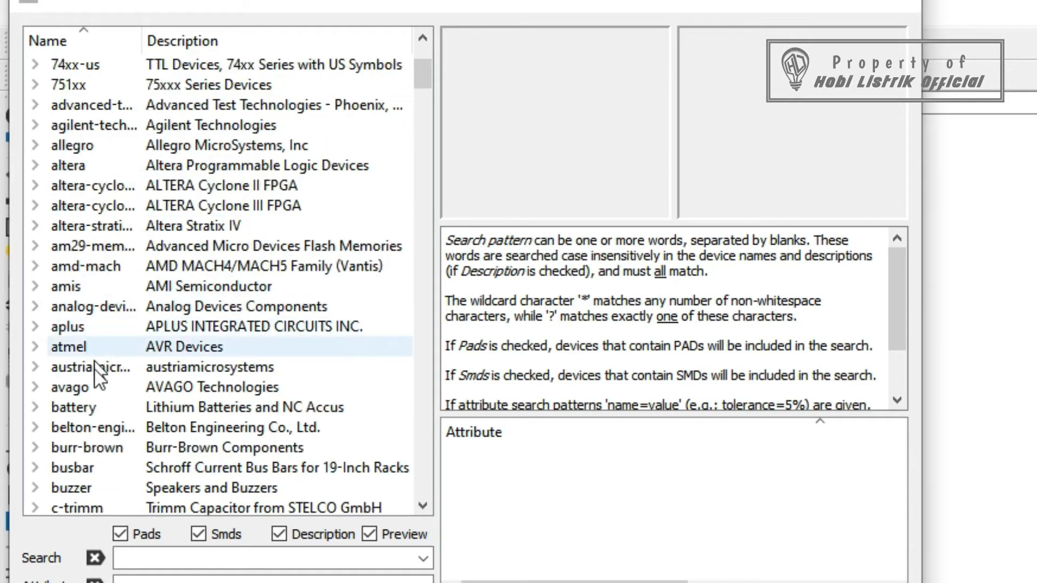
scroll(95, 378, down, 3)
scroll(94, 397, down, 16)
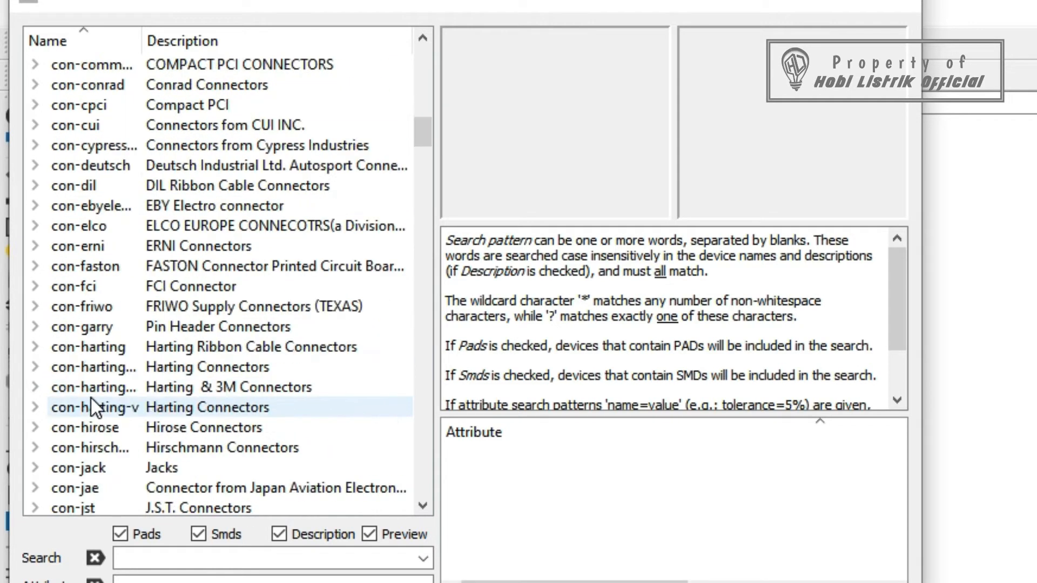
scroll(93, 399, up, 20)
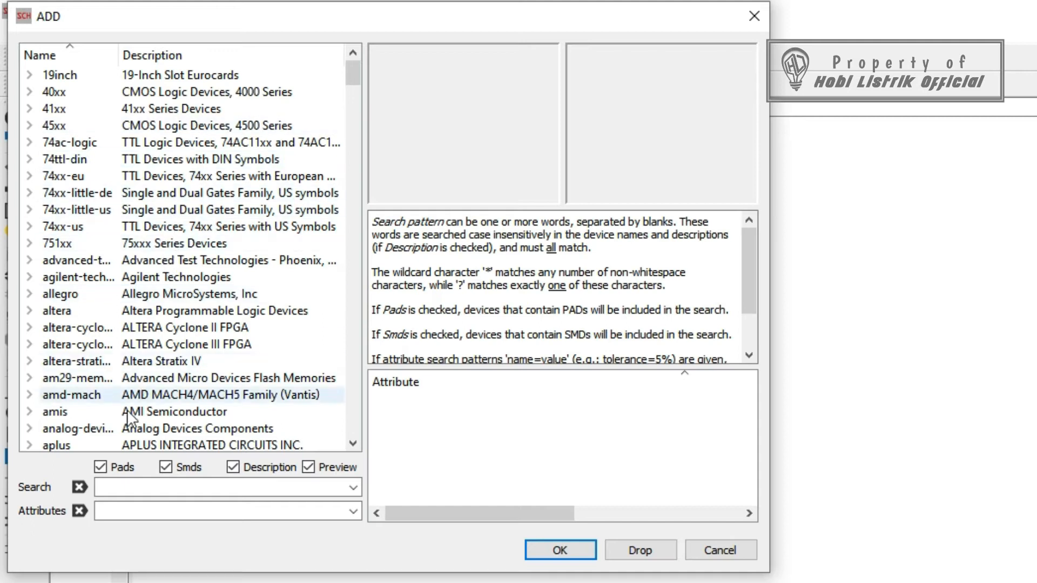
click(128, 486)
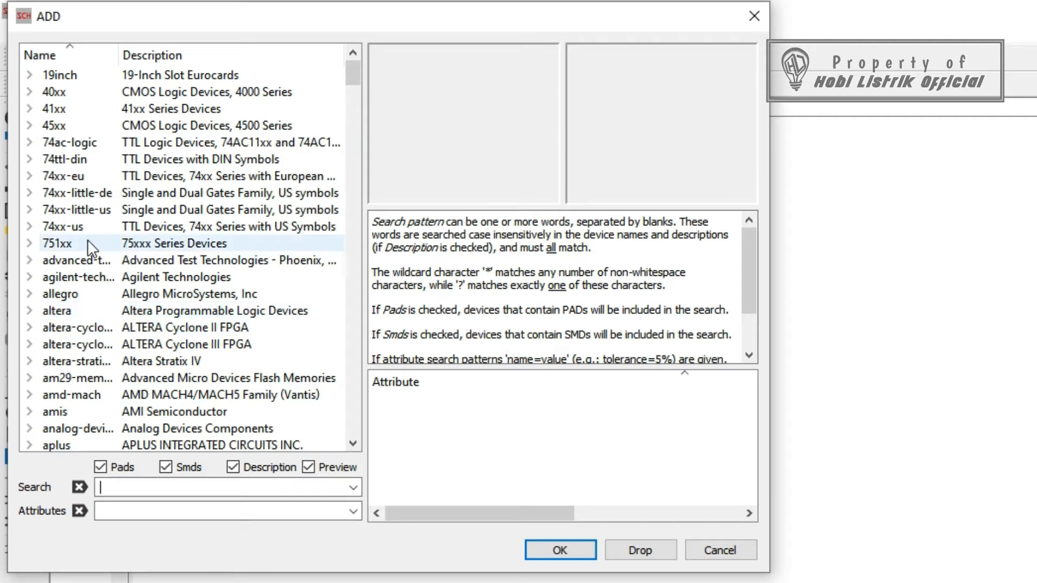
- Select the two-pin AK300/2 connector from the con-ptr500 library
scroll(89, 243, down, 5)
scroll(88, 243, down, 8)
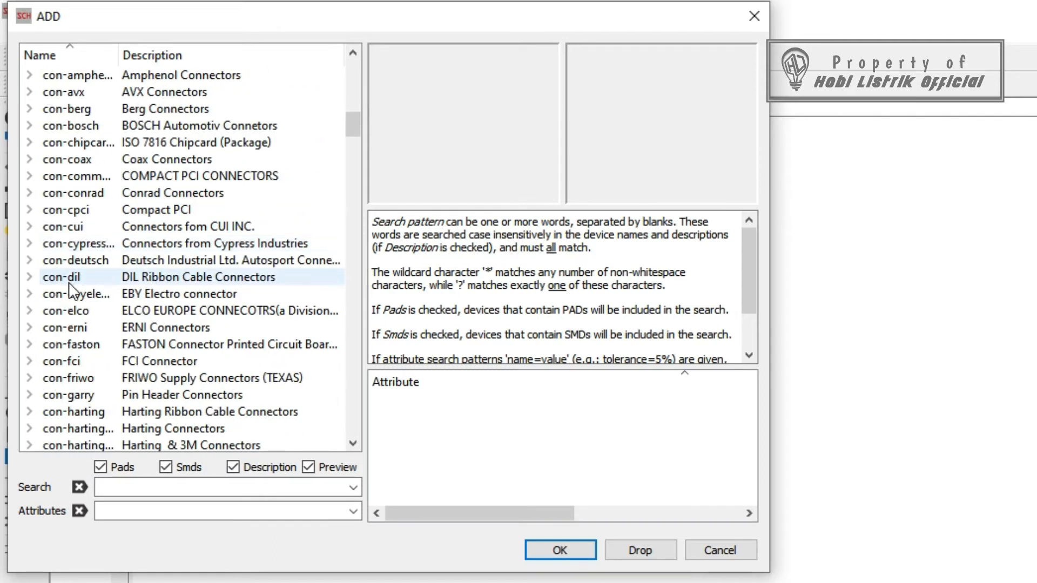
scroll(73, 378, down, 3)
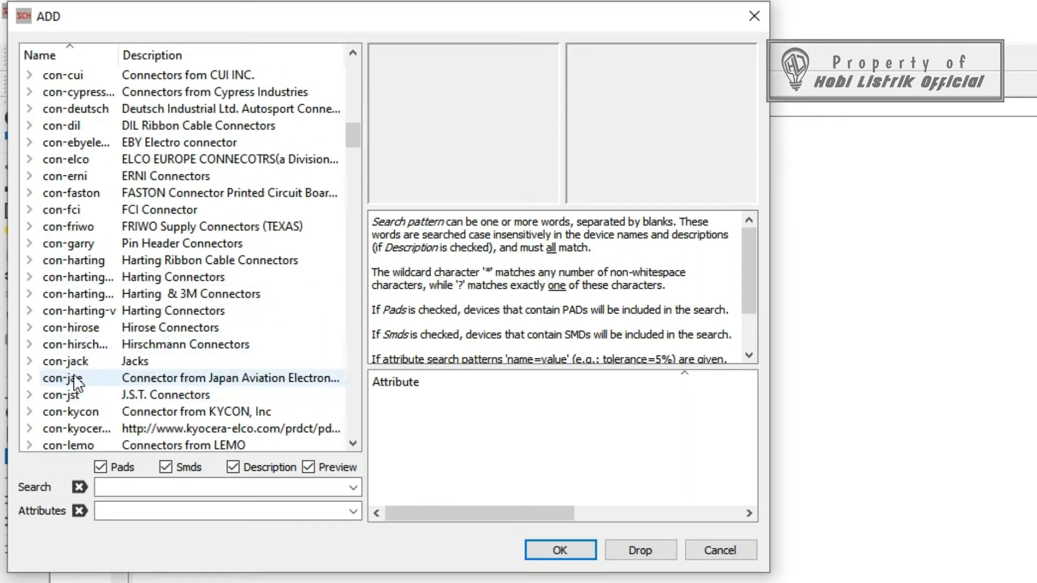
scroll(80, 351, down, 5)
scroll(81, 356, down, 5)
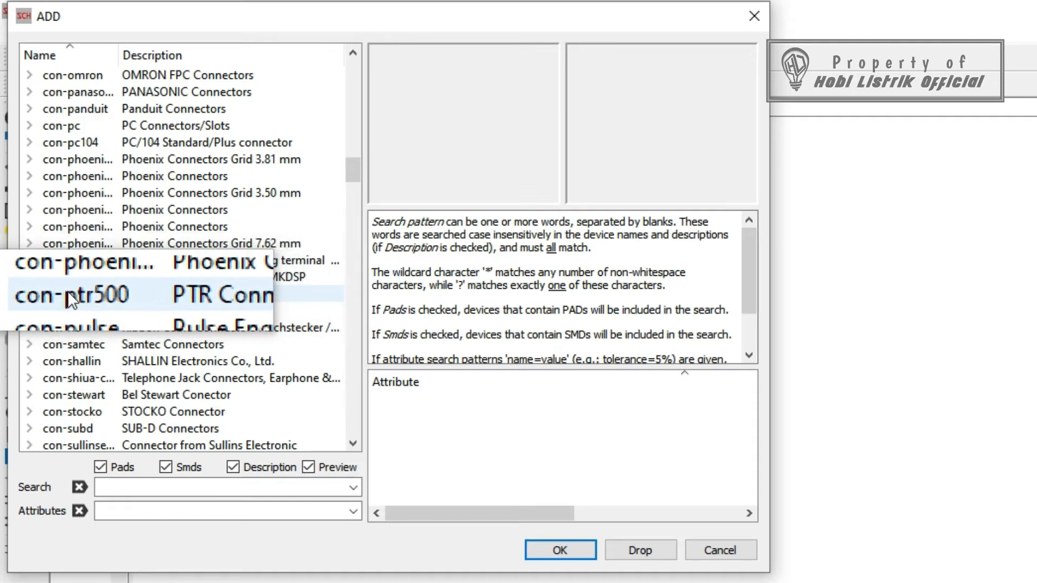
click(30, 297)
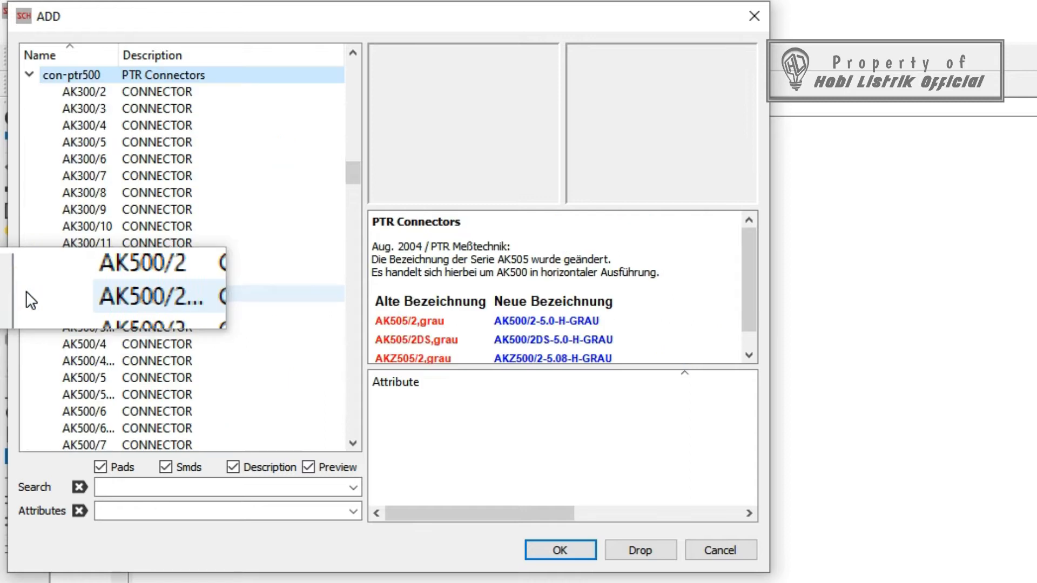
click(92, 91)
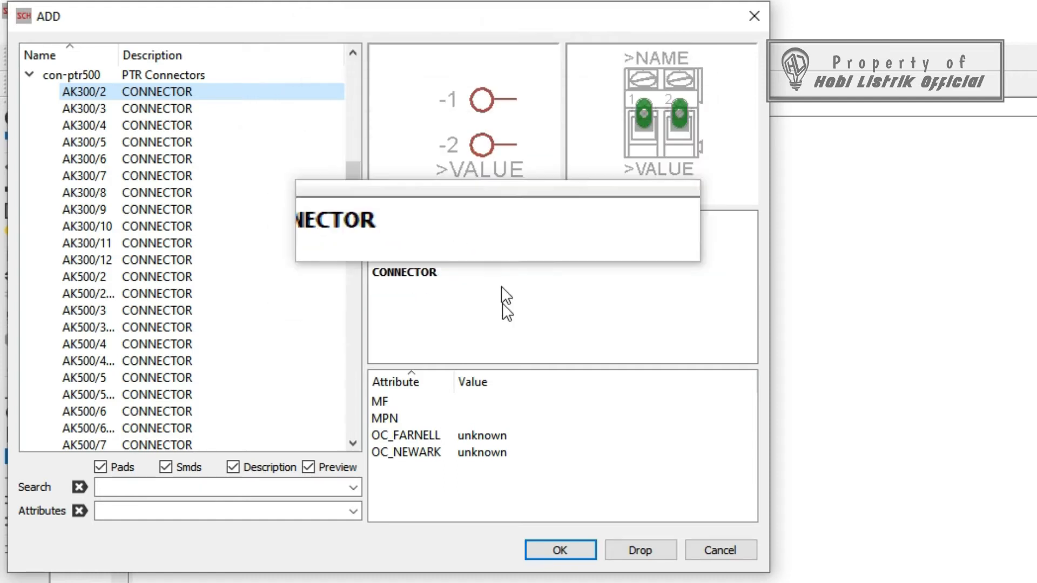
- Place the AK300/2 connector on the left side of the empty schematic sheet, with its pins facing right
click(575, 552)
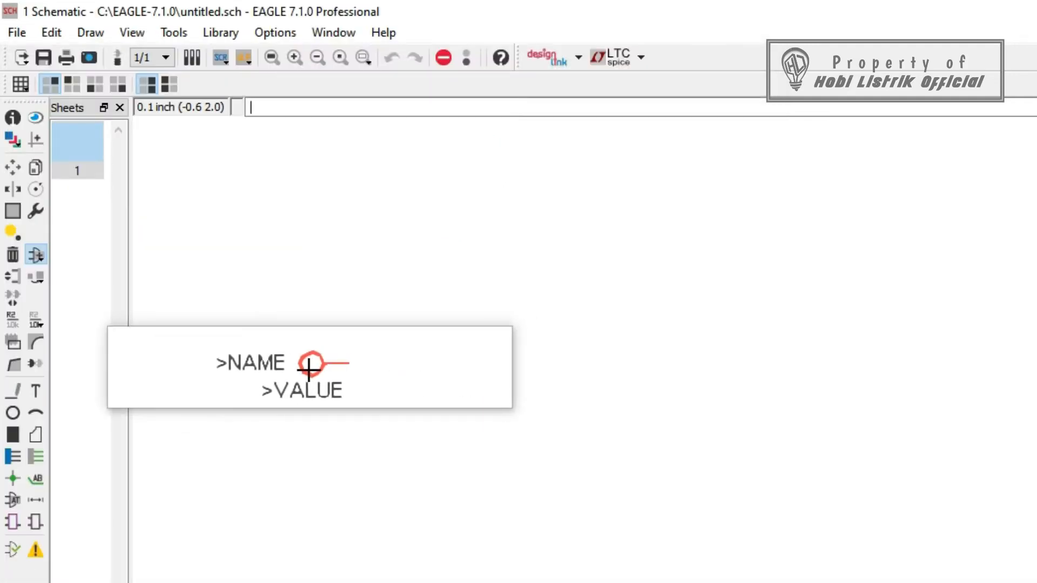
click(302, 351)
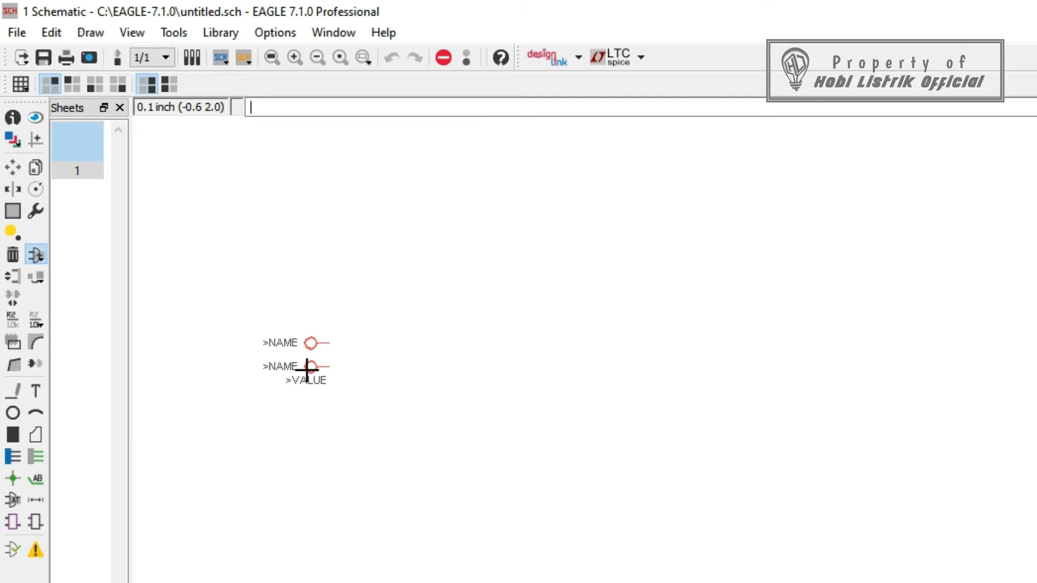
click(297, 365)
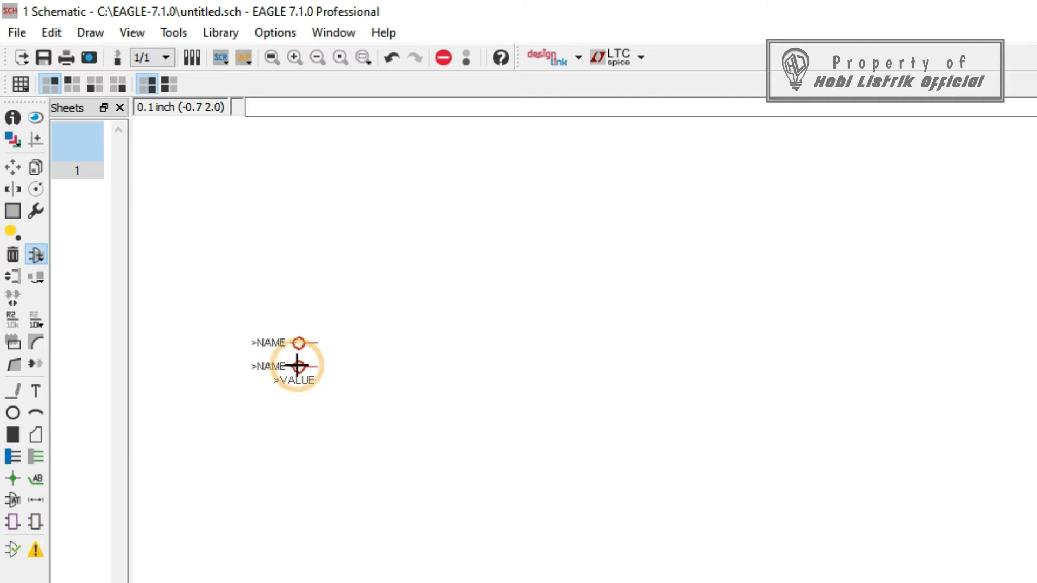
- Place a second AK300/2 connector on the right side of the sheet, rotated 180 degrees and level with the first
right_click(695, 359)
right_click(696, 359)
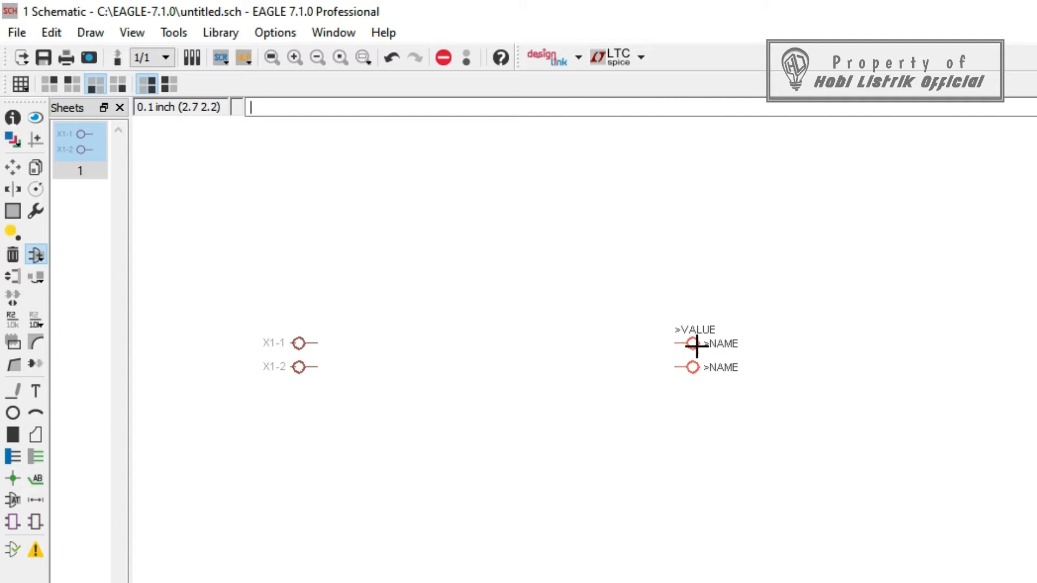
right_click(679, 340)
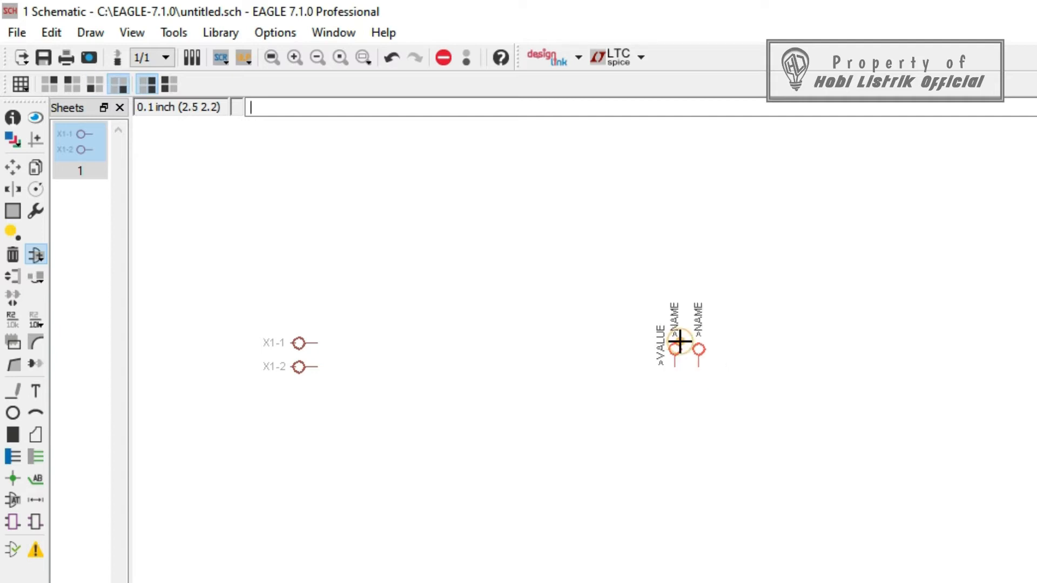
right_click(679, 340)
right_click(679, 340)
right_click(679, 340)
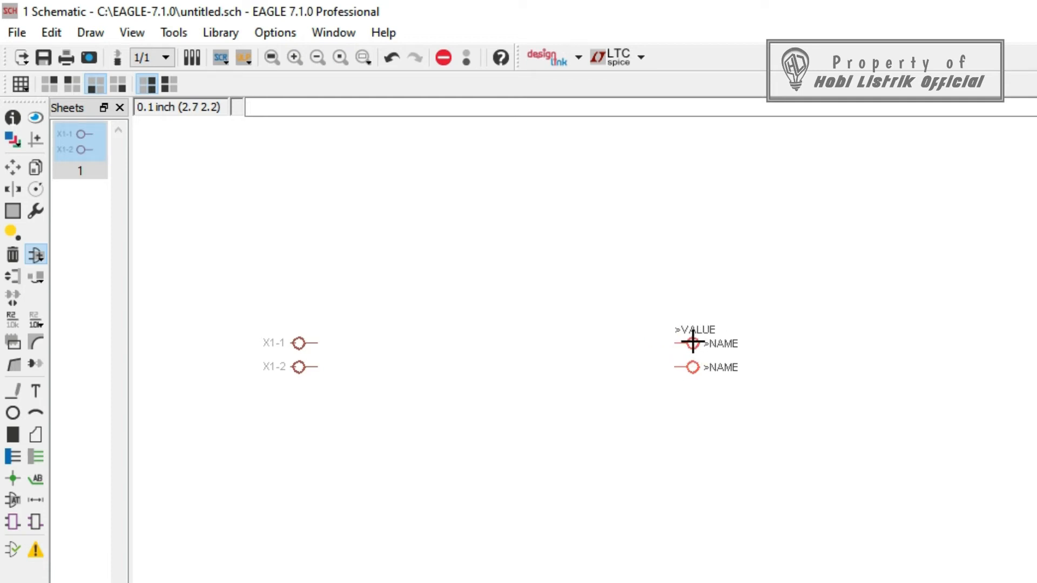
click(693, 342)
key(Escape)
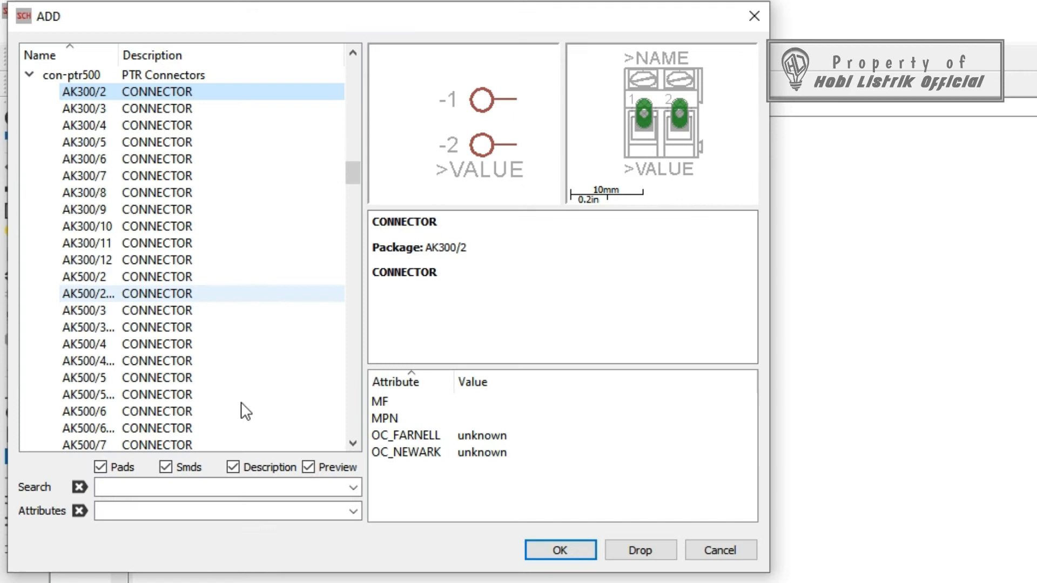
- Add the 320-916 toggle switch from the switch library, rotated with its contacts horizontal, above and to the right of the first connector
click(149, 492)
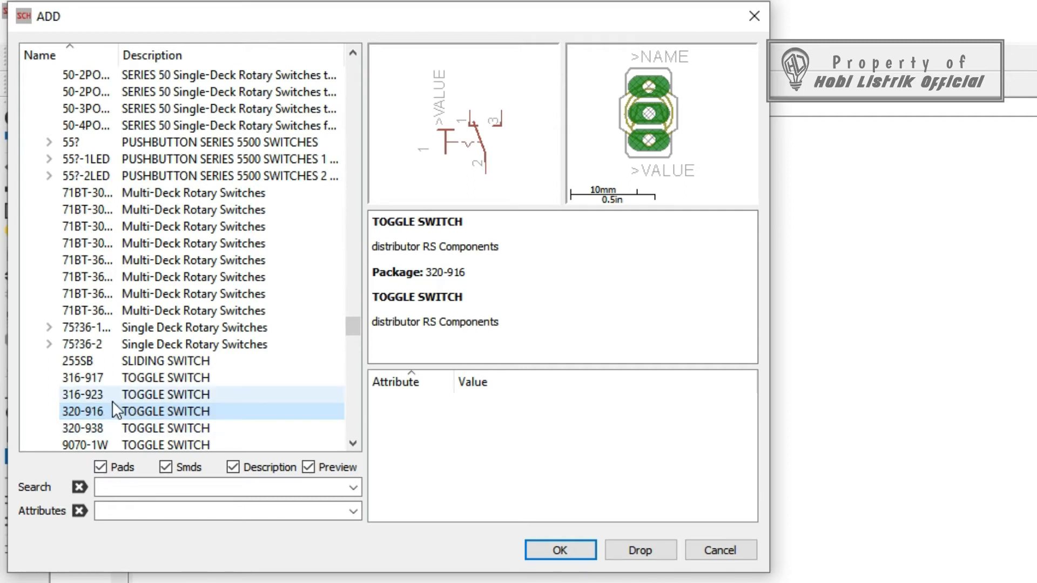
click(560, 550)
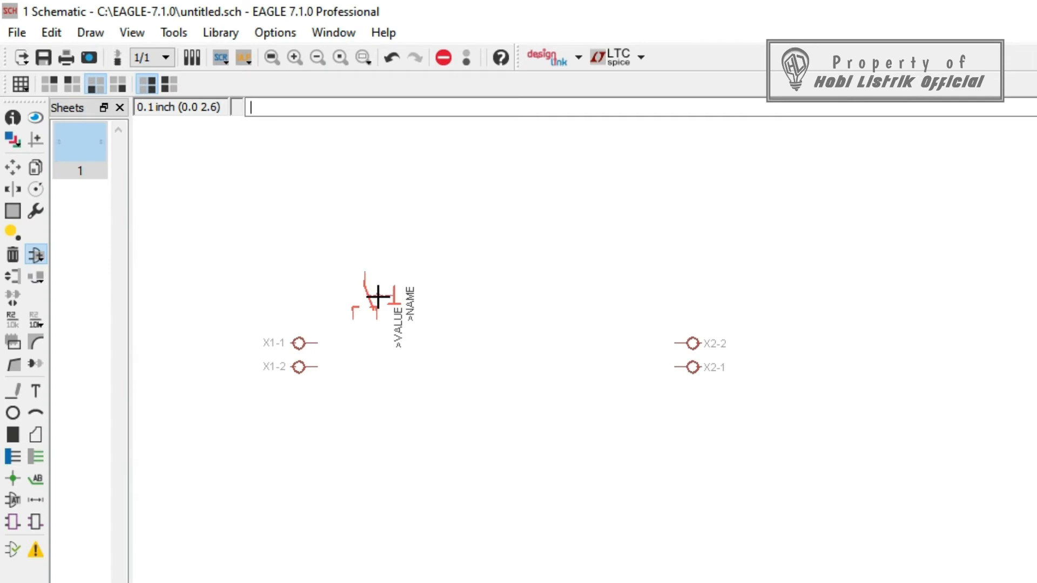
right_click(377, 296)
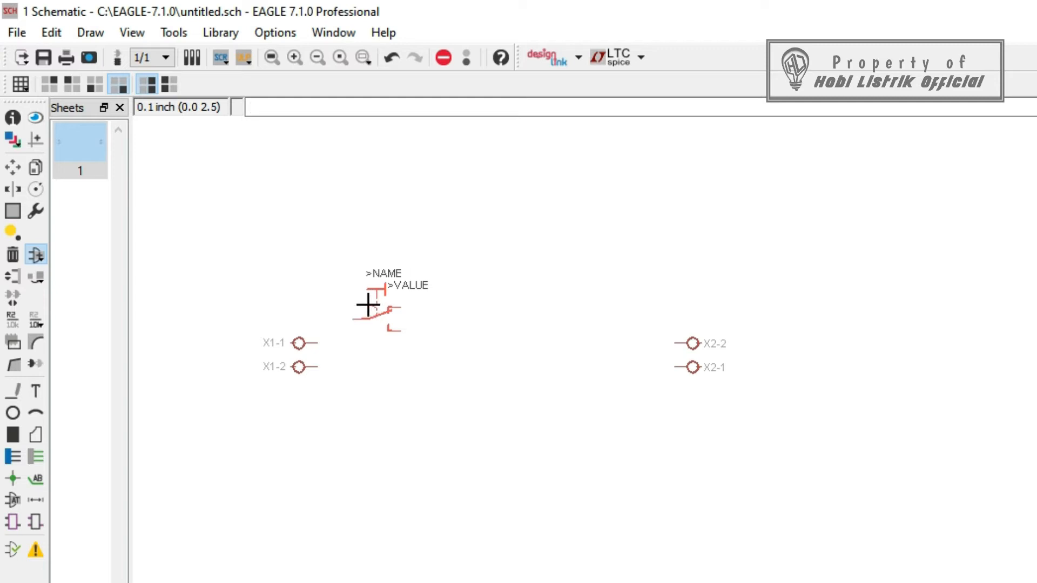
click(361, 301)
key(Escape)
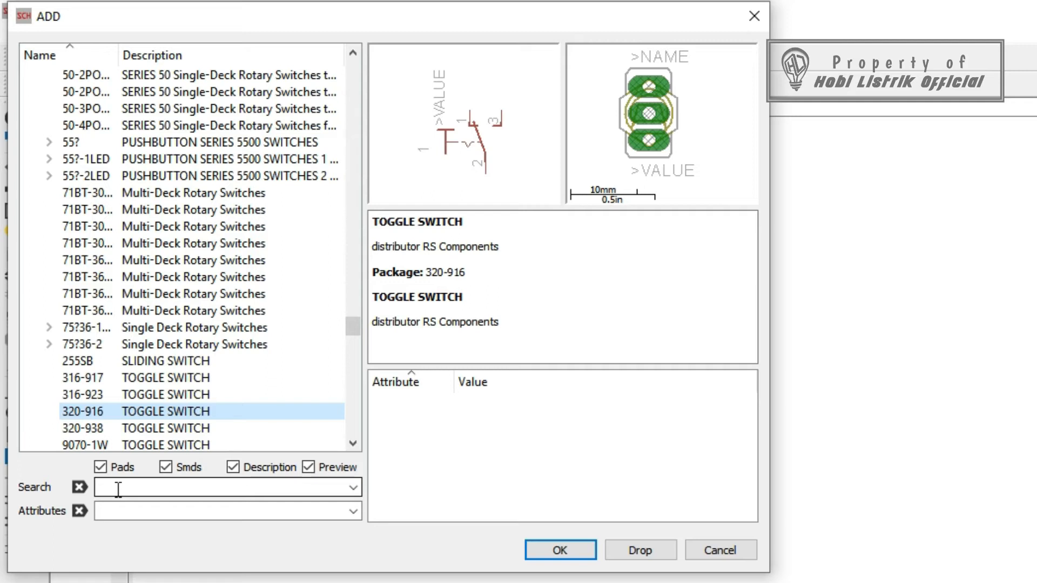
- Look through the switch library listing and search the component libraries for 7805
click(118, 488)
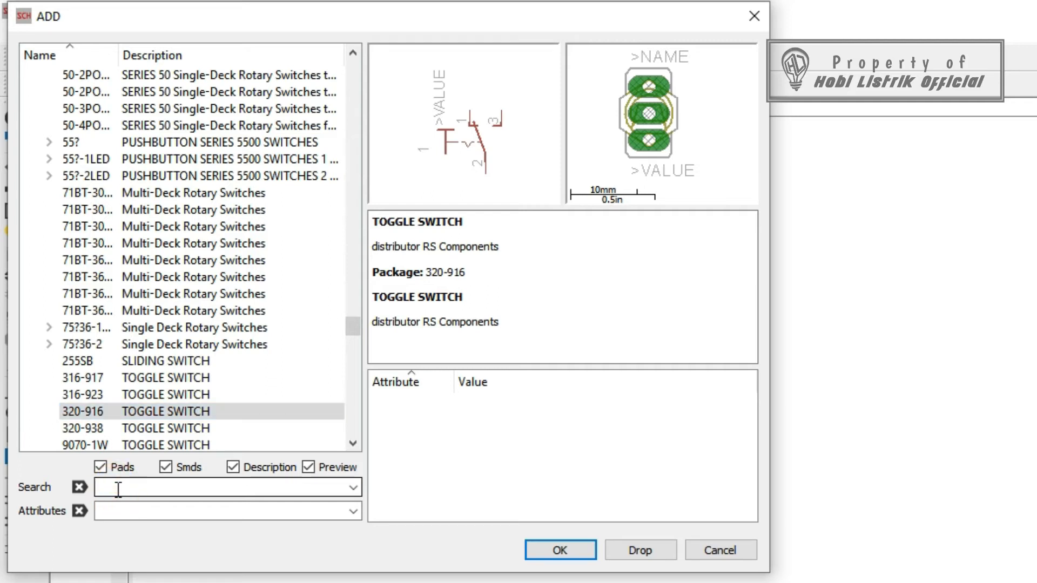
scroll(133, 373, down, 20)
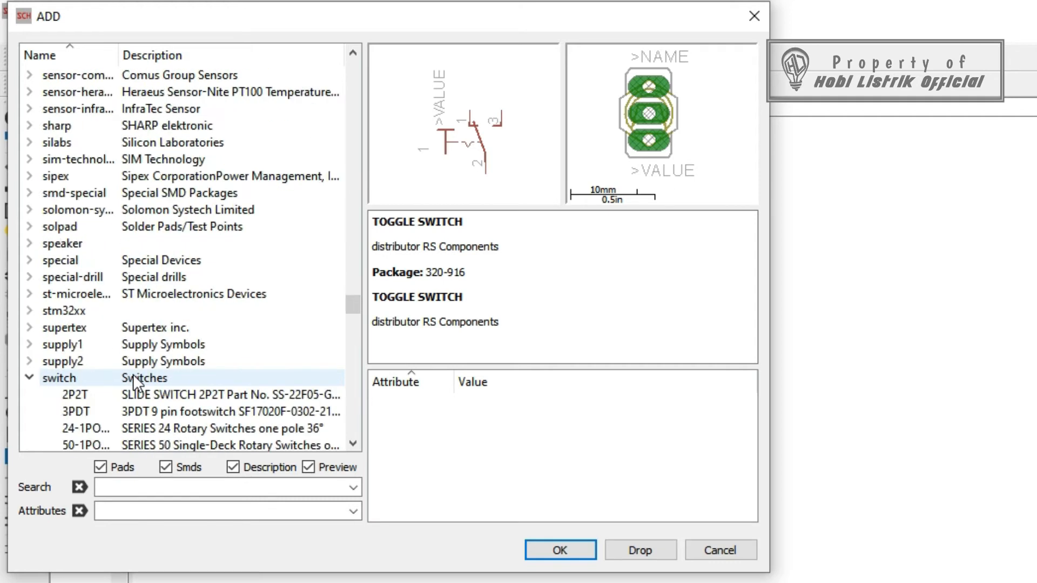
scroll(133, 373, down, 10)
scroll(132, 372, up, 20)
scroll(70, 372, up, 18)
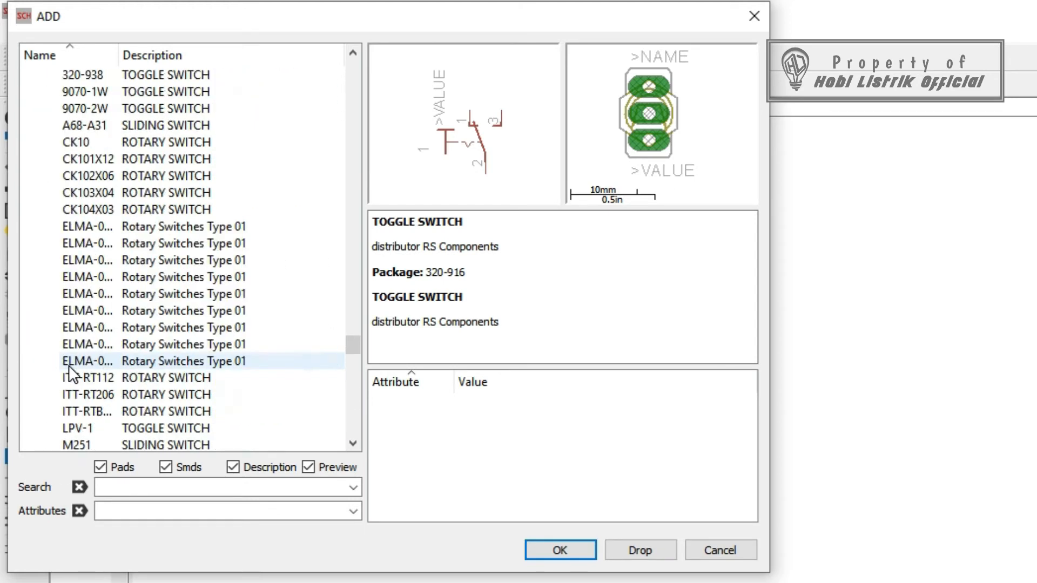
scroll(71, 370, down, 7)
click(103, 487)
click(103, 487)
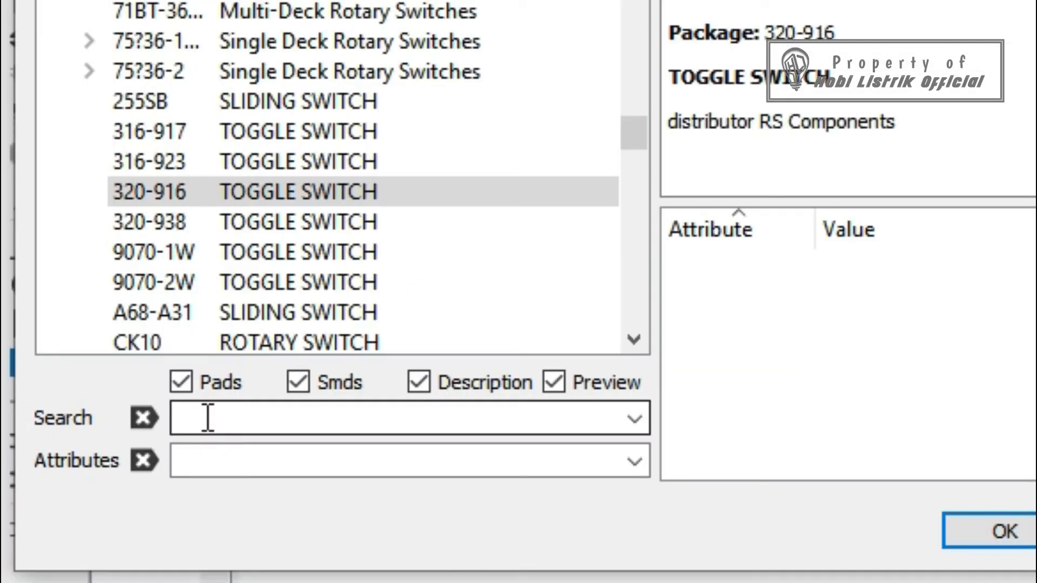
text(7805)
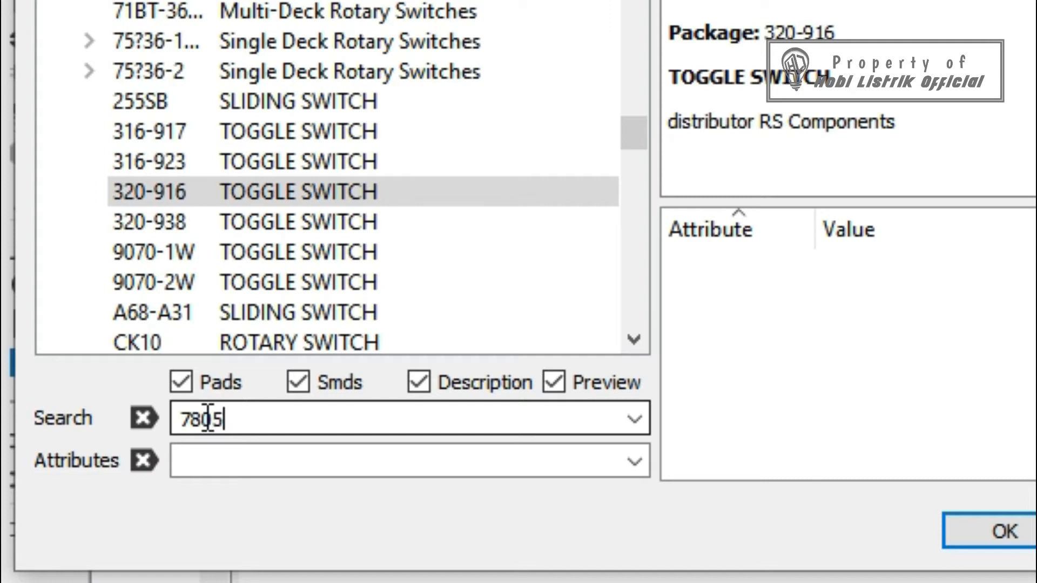
key(Return)
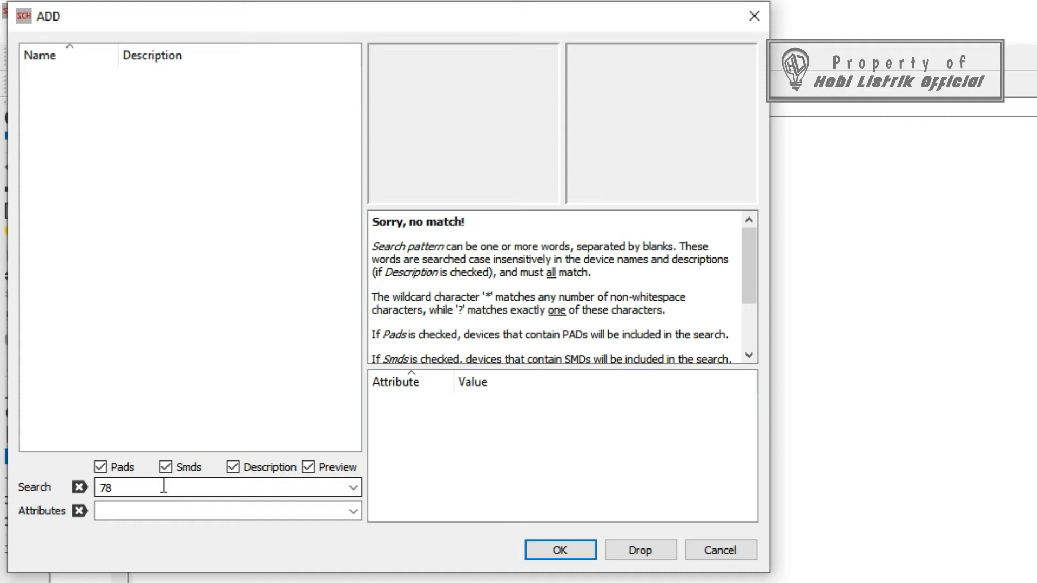
- Search the component libraries for 78, and broaden the search with the wildcard pattern 78*
key(Return)
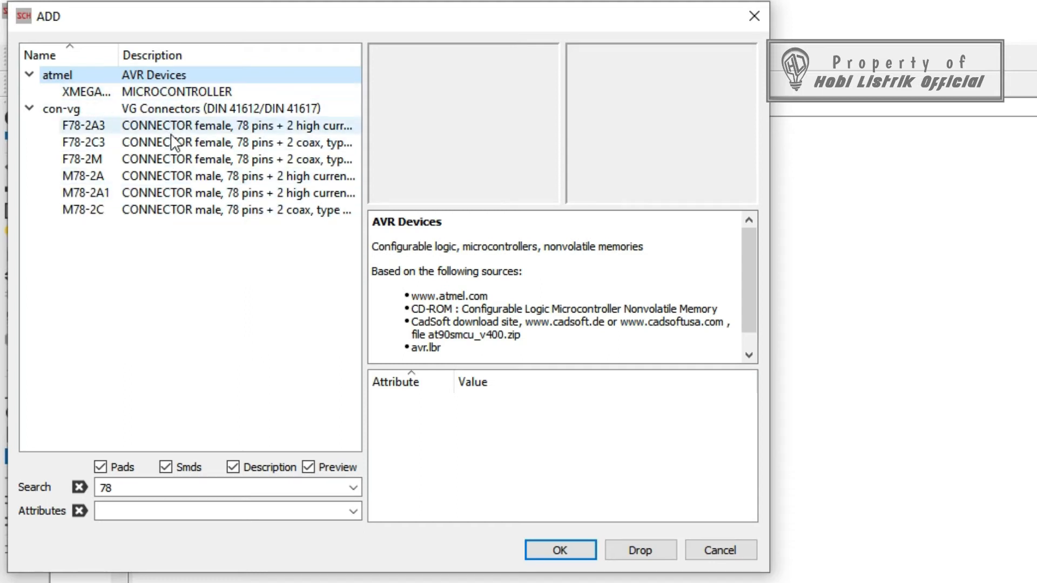
click(128, 488)
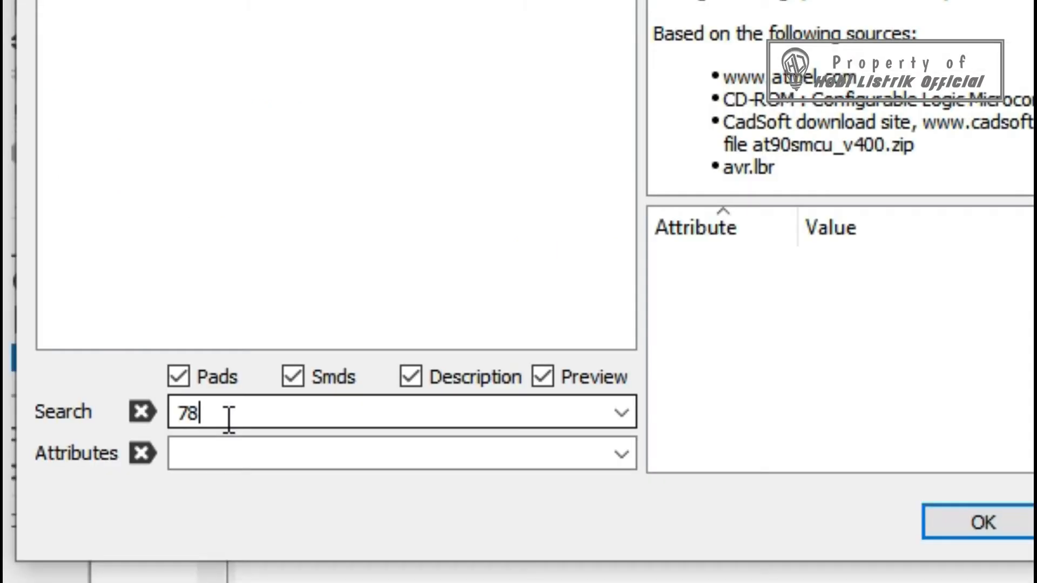
text(*)
click(229, 418)
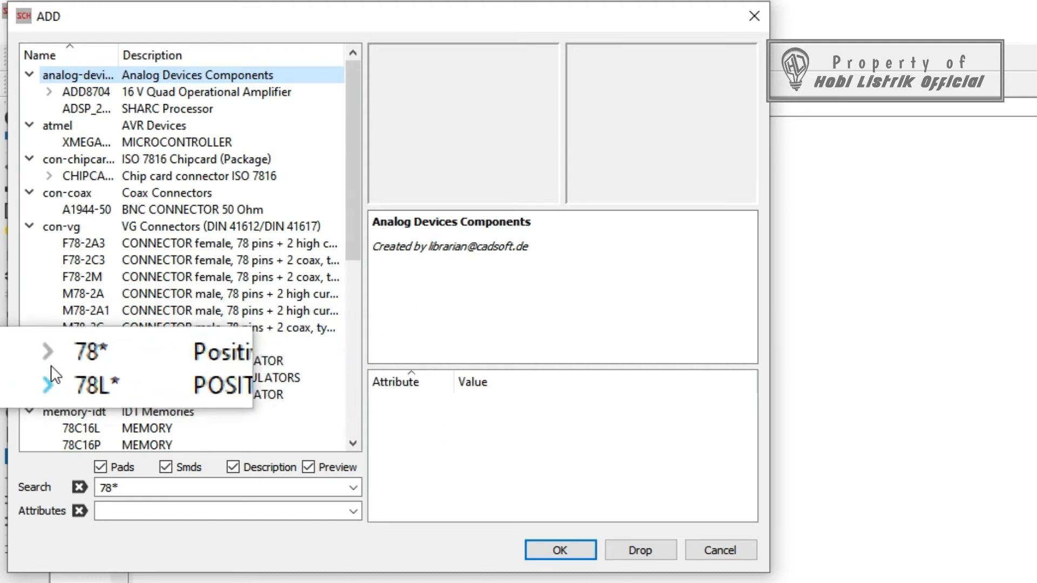
- Add the 7805 voltage regulator in the TO220V package from the 78* family, upright between the switch and the output connector
click(49, 364)
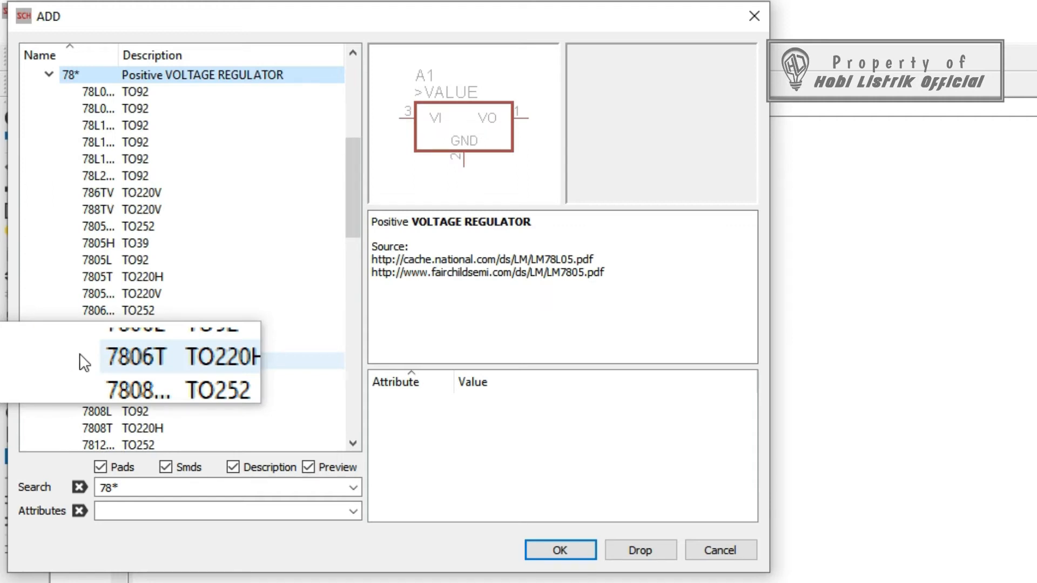
click(111, 276)
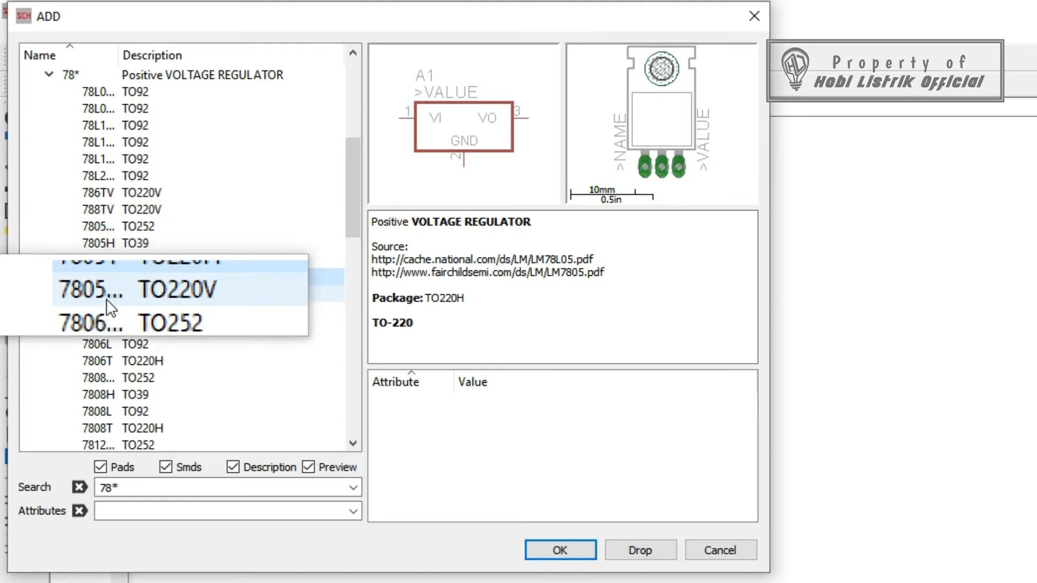
click(111, 308)
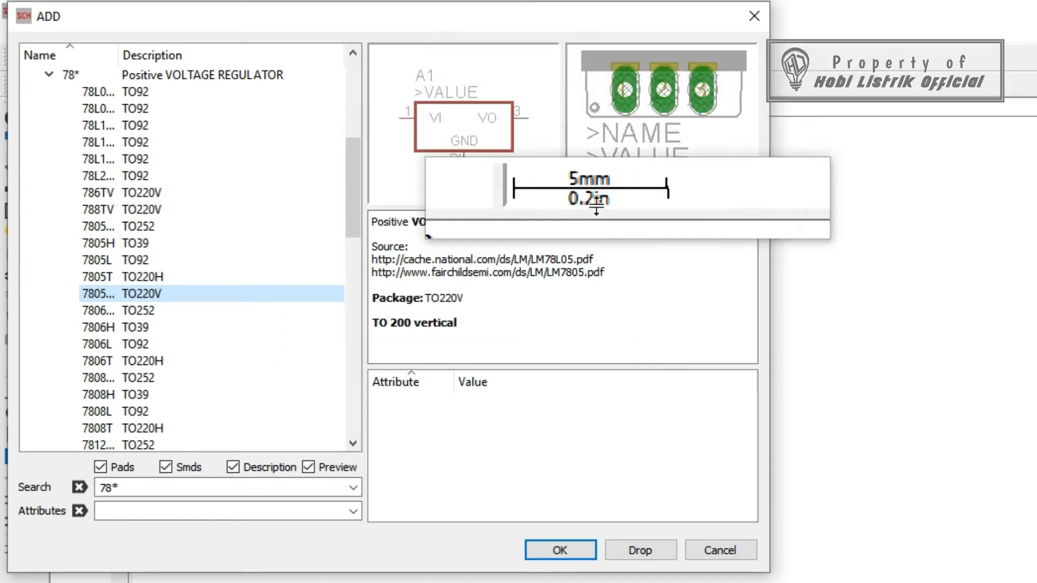
click(556, 546)
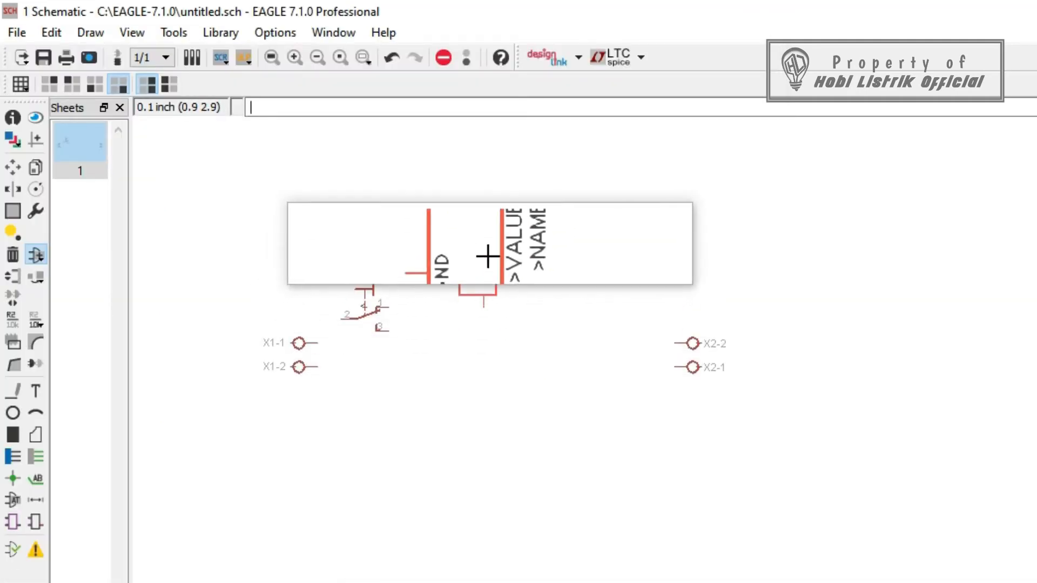
key(Escape)
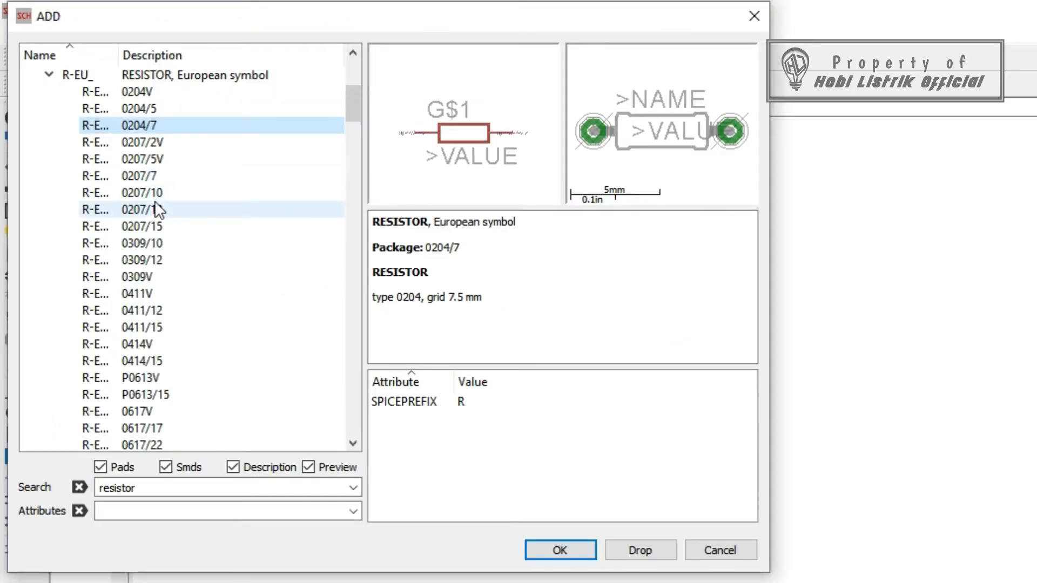
- Add a European-symbol resistor in the 0207/10 package, rotated vertically and placed above output terminal X2-2
click(154, 209)
click(152, 182)
click(146, 206)
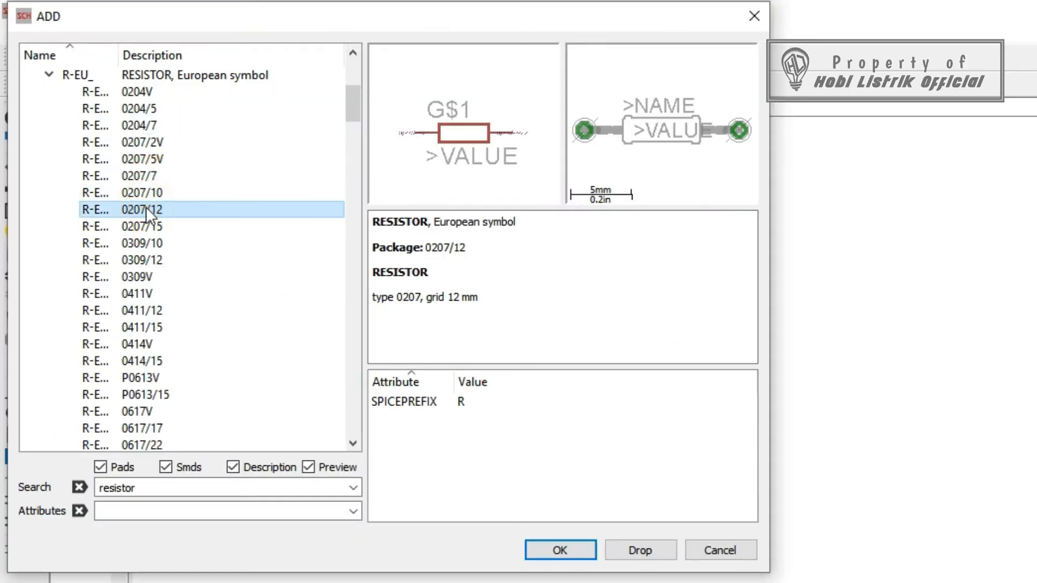
click(147, 195)
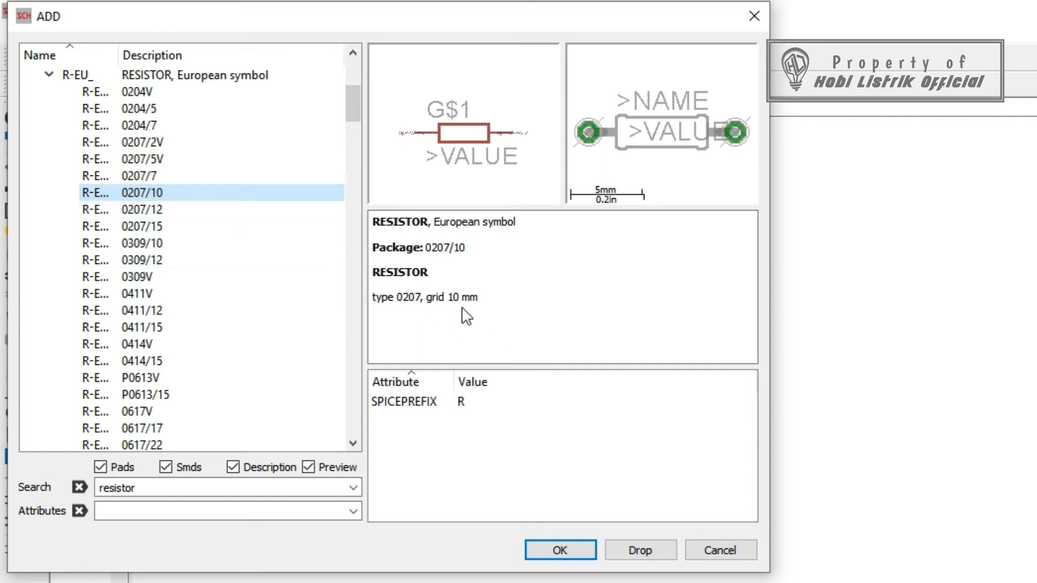
click(556, 550)
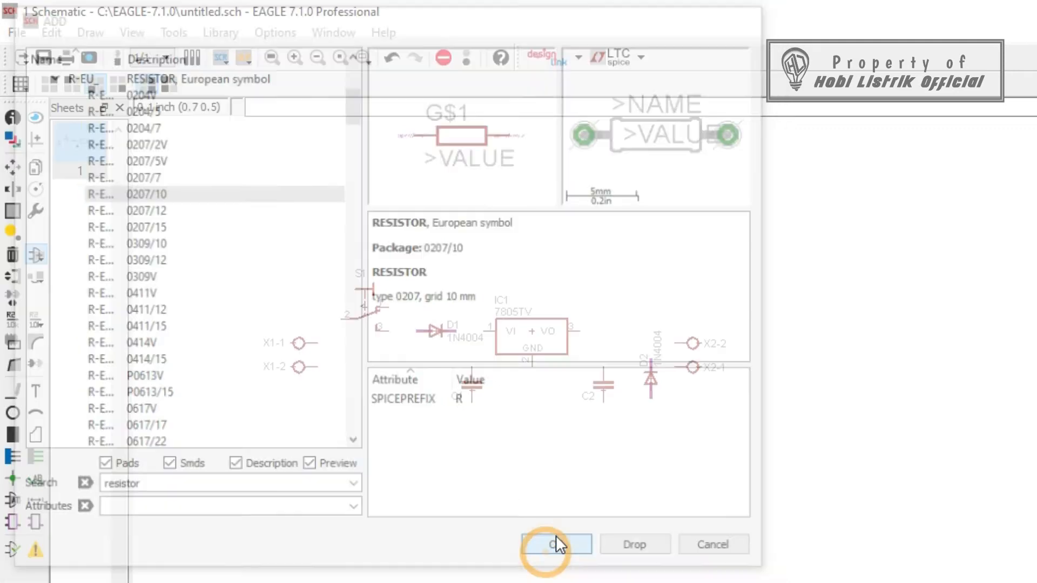
right_click(643, 294)
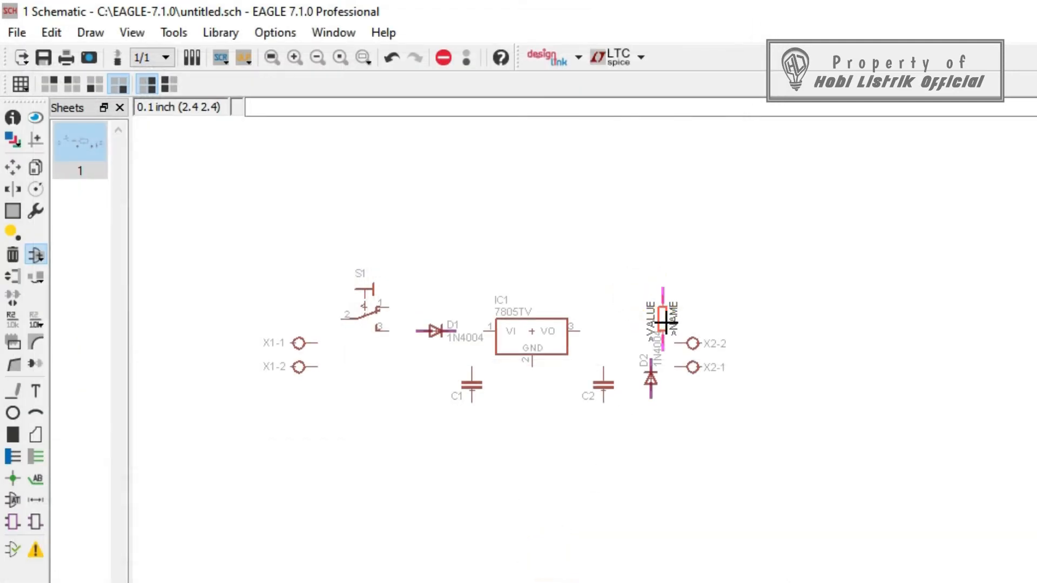
click(675, 296)
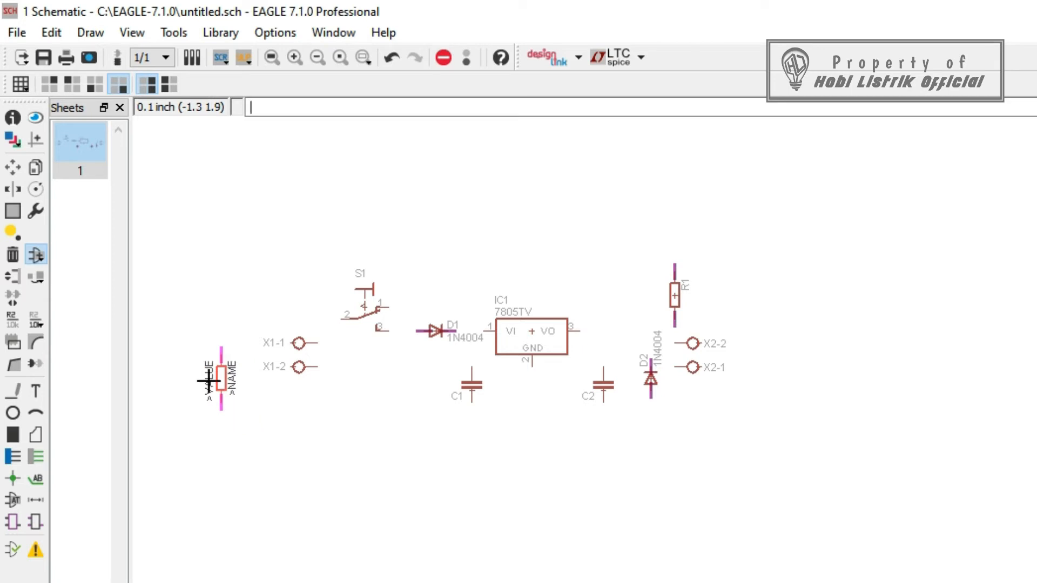
key(Escape)
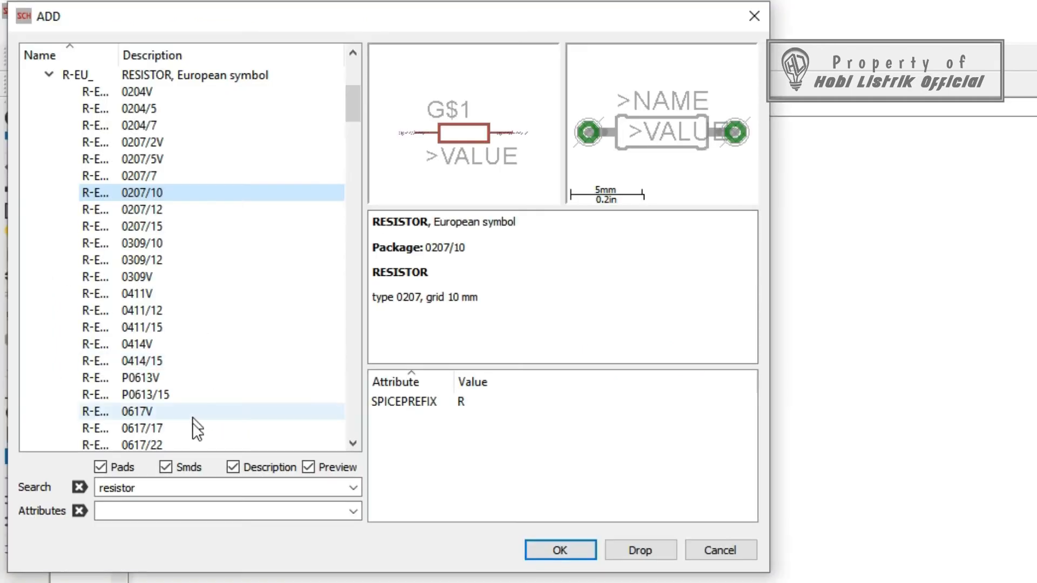
- Search the libraries for led, place an LED5MM part vertically below output terminal X2-1, and finish adding parts
double_click(180, 490)
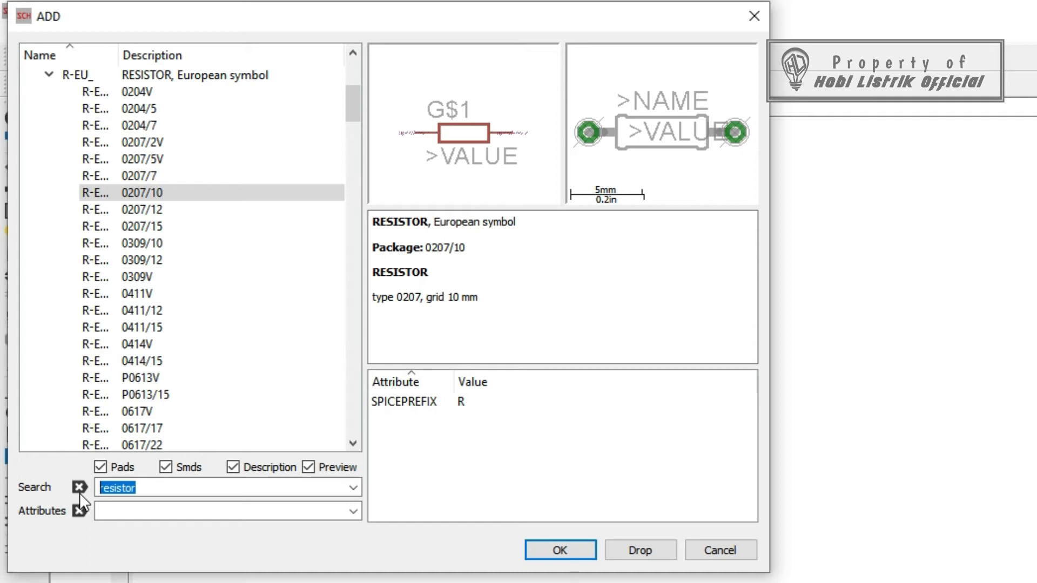
text(led)
key(Return)
scroll(128, 329, down, 1)
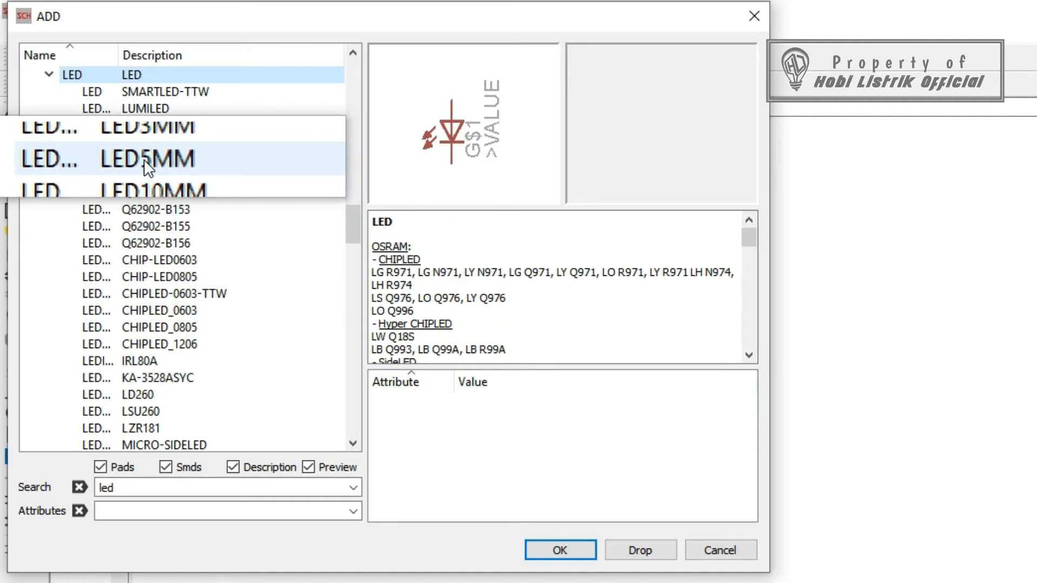
double_click(144, 159)
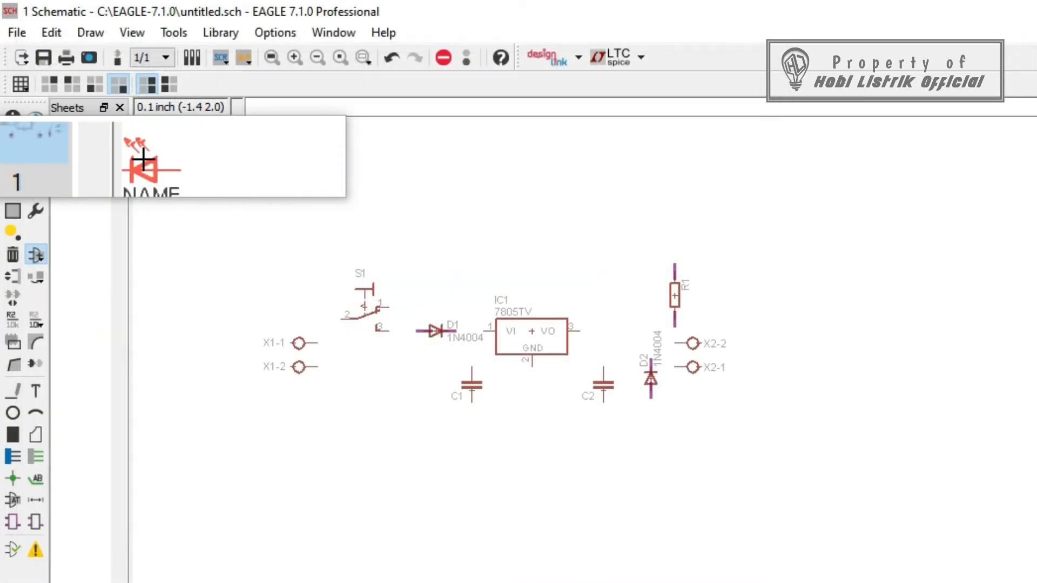
right_click(759, 308)
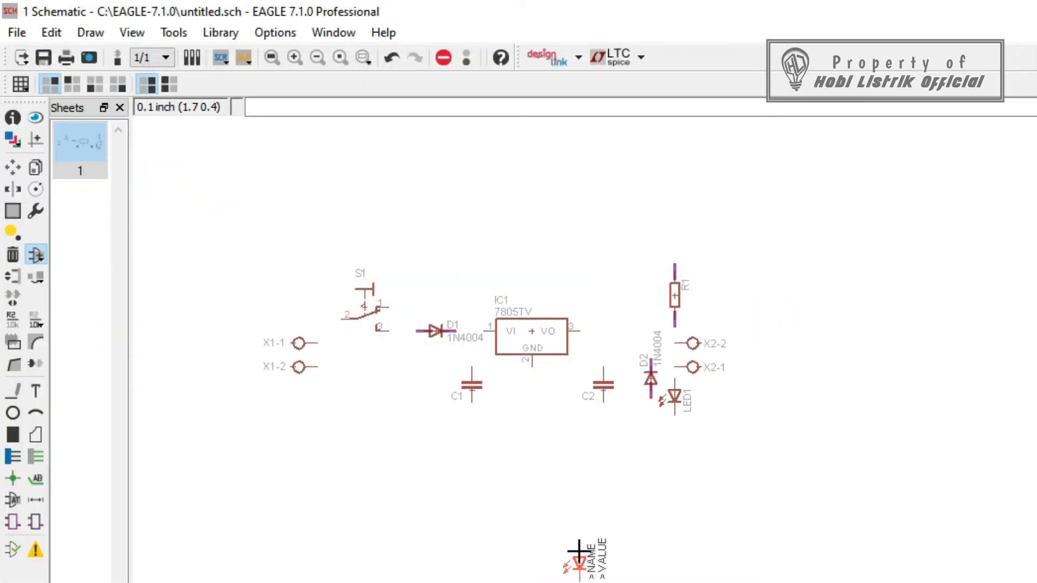
key(Escape)
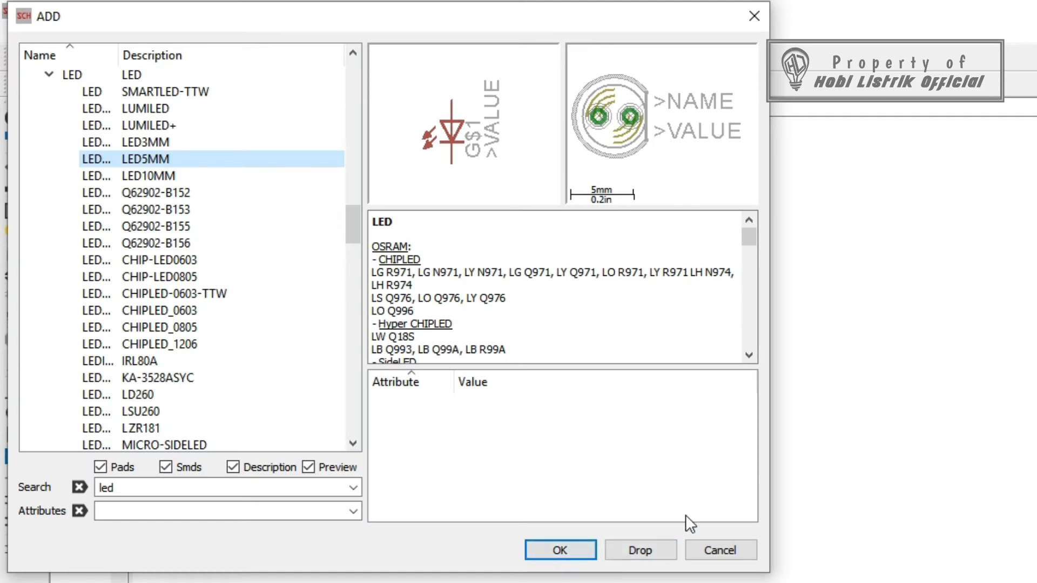
click(713, 547)
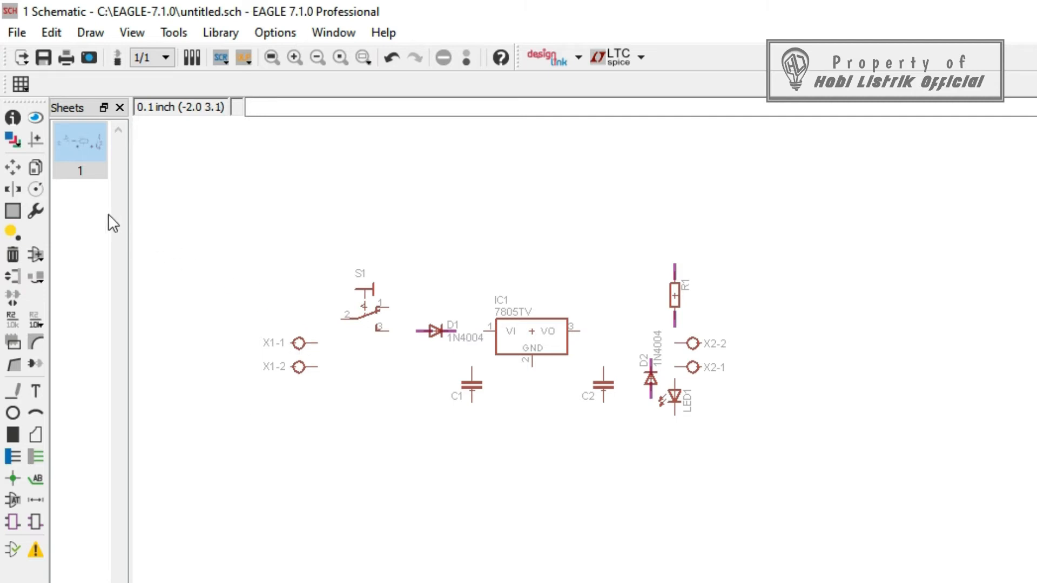
- Wire X1-1 to switch contact 2 by moving it onto the pin and pulling it back, and move X1-2 directly beneath it
click(12, 168)
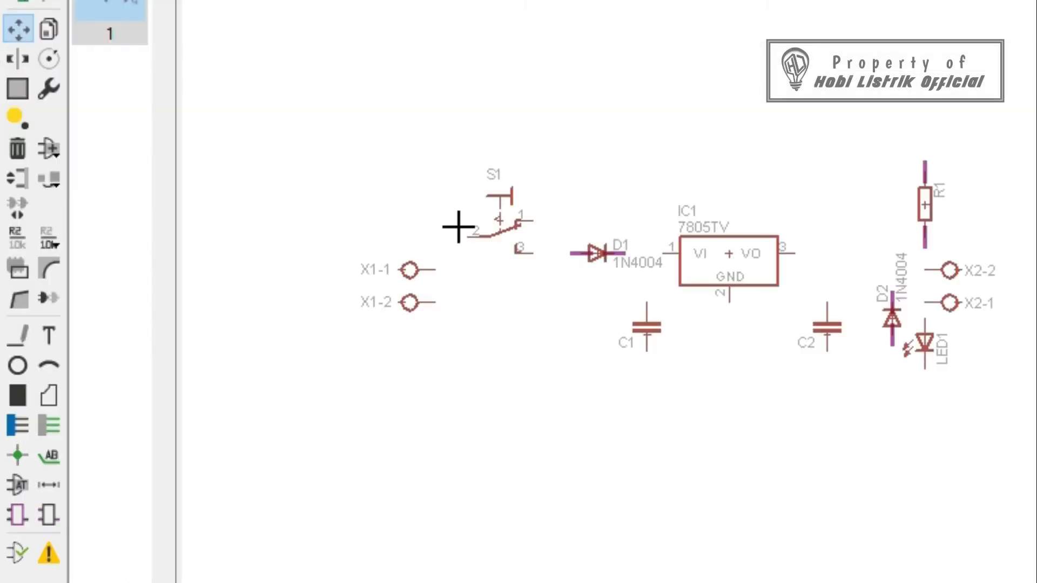
click(413, 267)
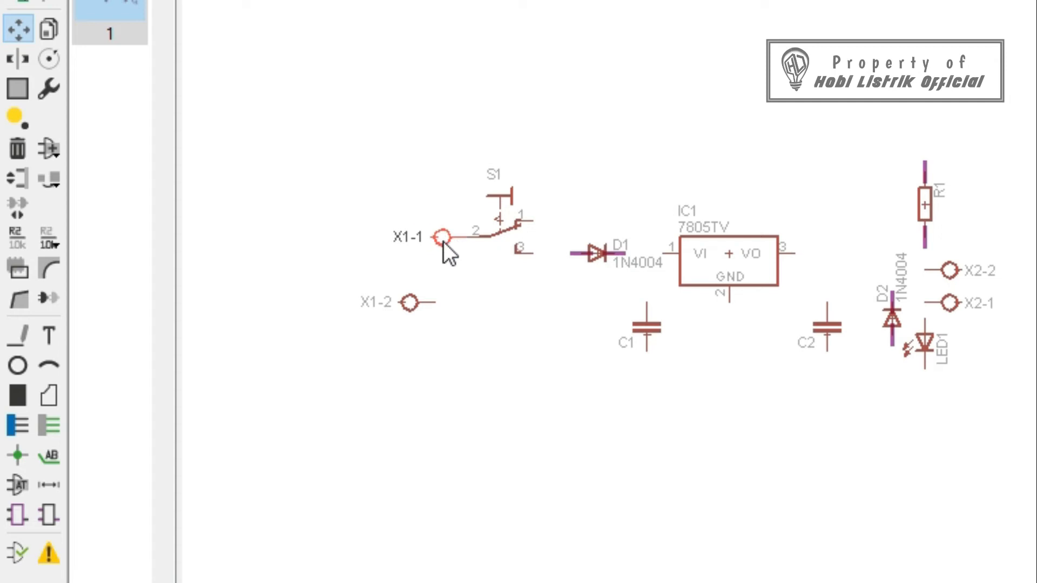
click(442, 241)
click(377, 238)
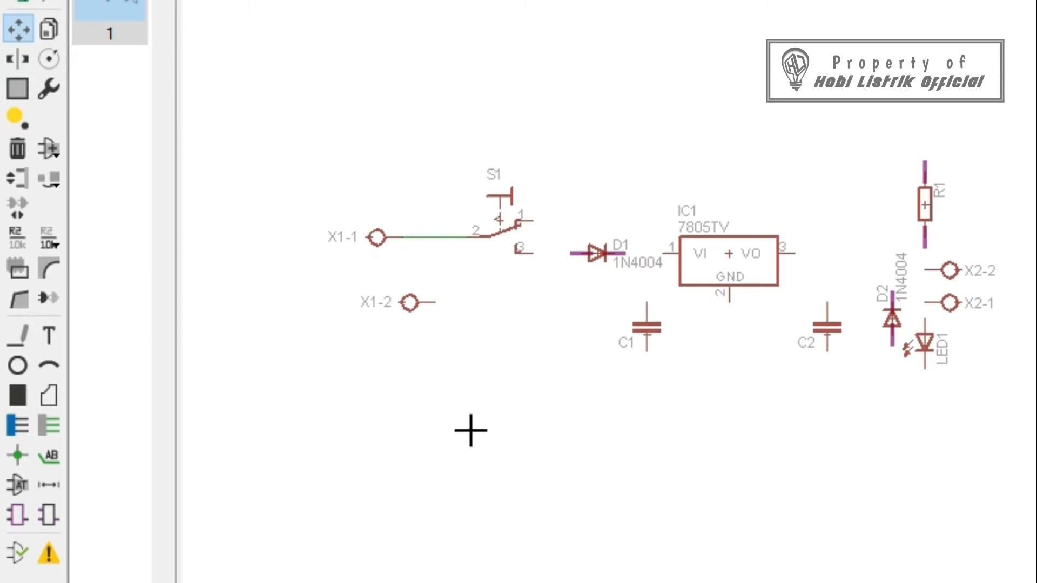
click(413, 306)
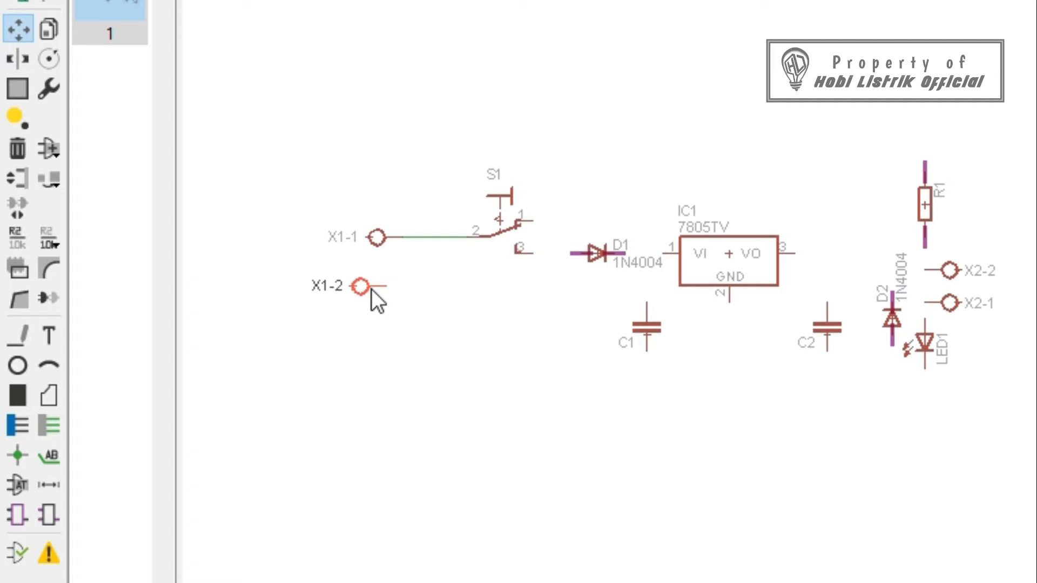
click(380, 275)
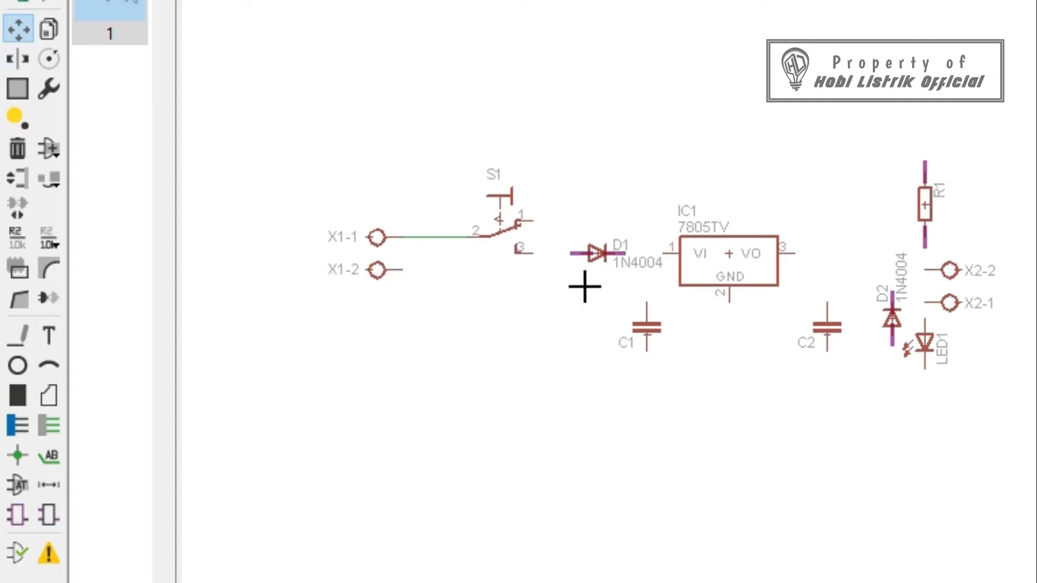
- Connect D1 to switch contact 3 and the regulator's input to D1 by moving each part onto its neighbour's pin and back
click(594, 253)
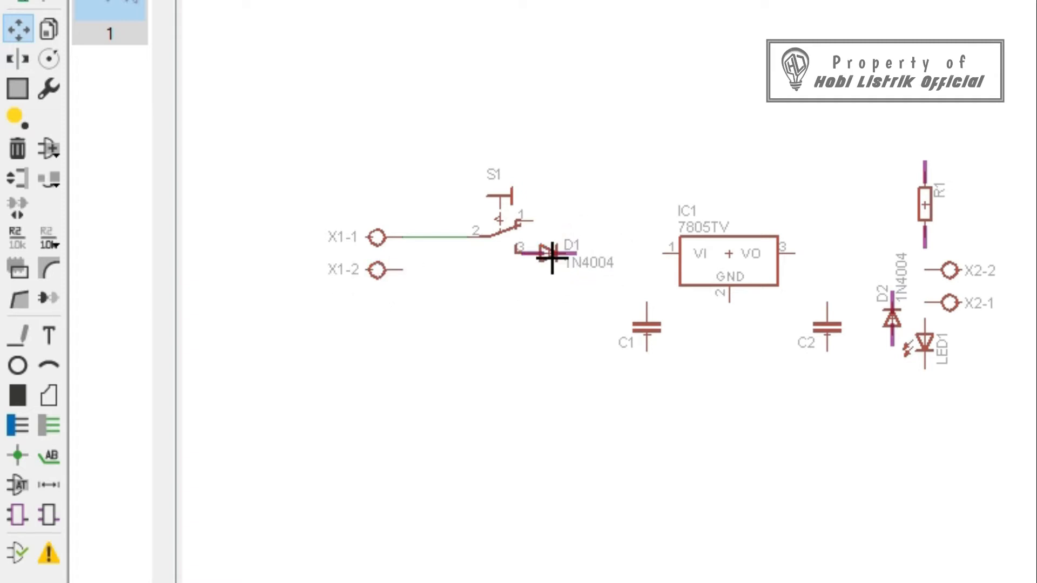
click(546, 257)
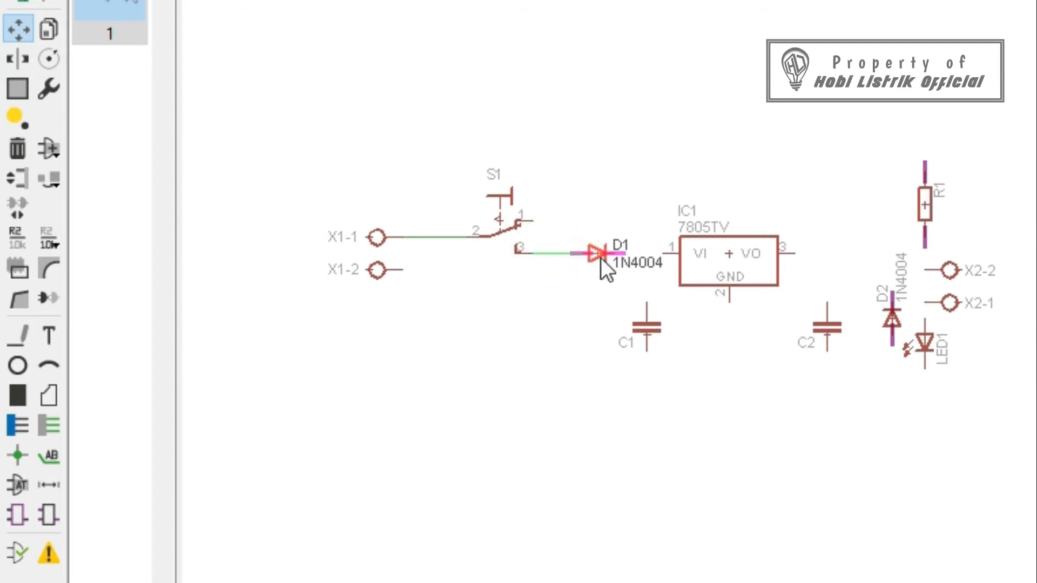
click(601, 258)
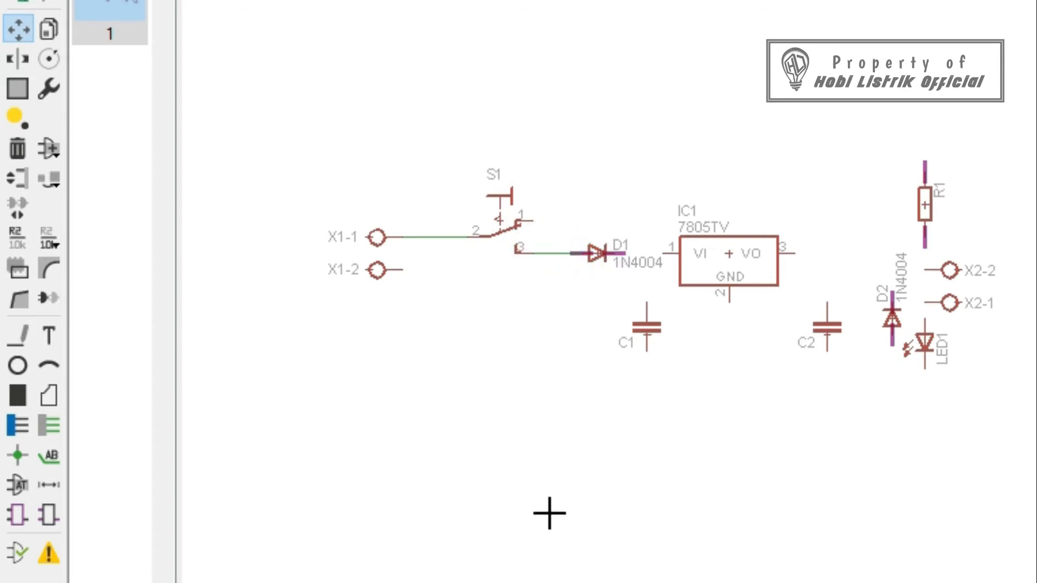
click(658, 253)
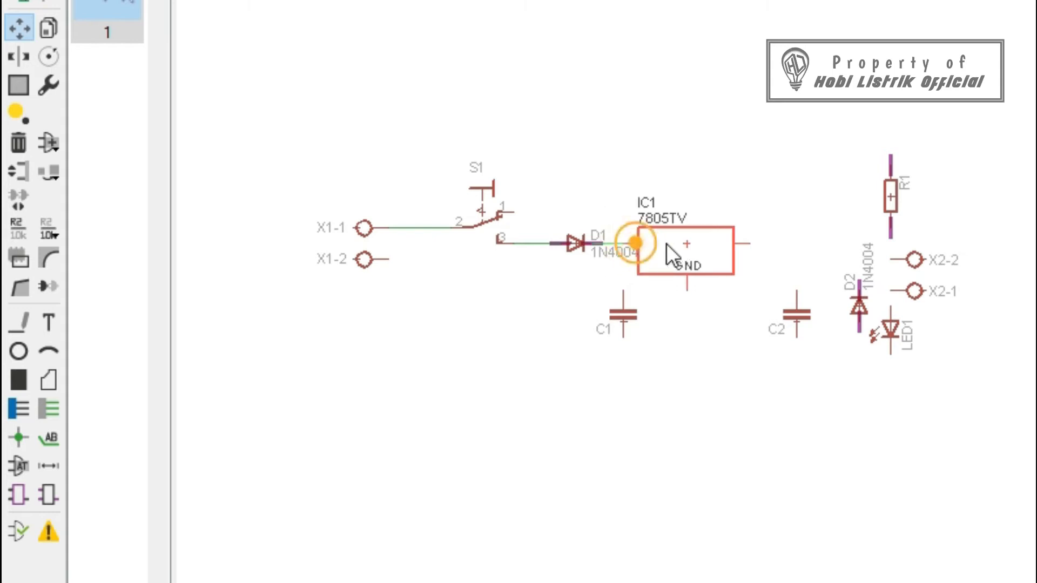
click(698, 252)
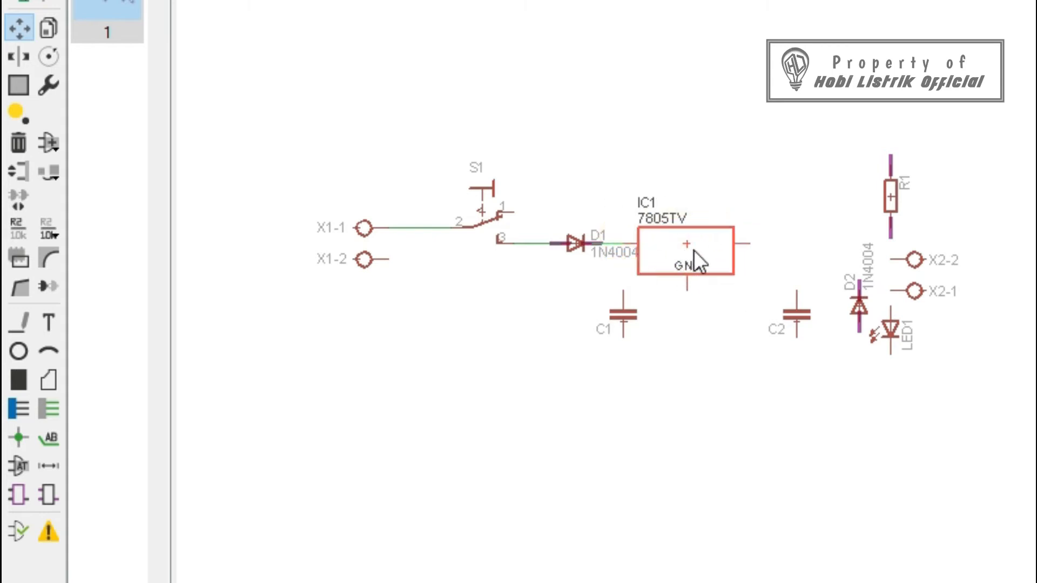
click(702, 249)
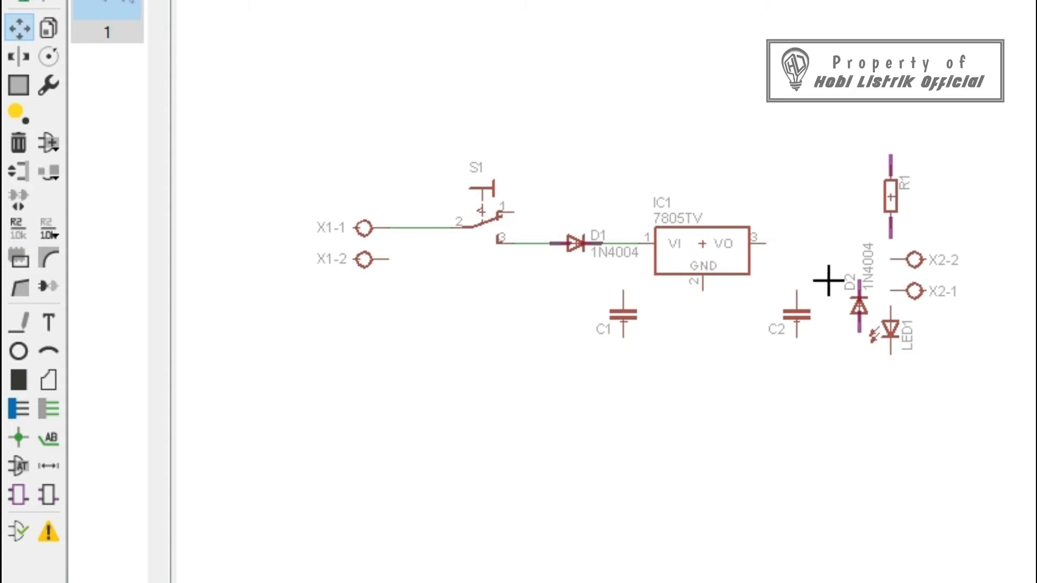
- Move X1-1 closer to the switch and shift X2-2 further out beyond R1, level with X1-1
click(364, 229)
click(399, 231)
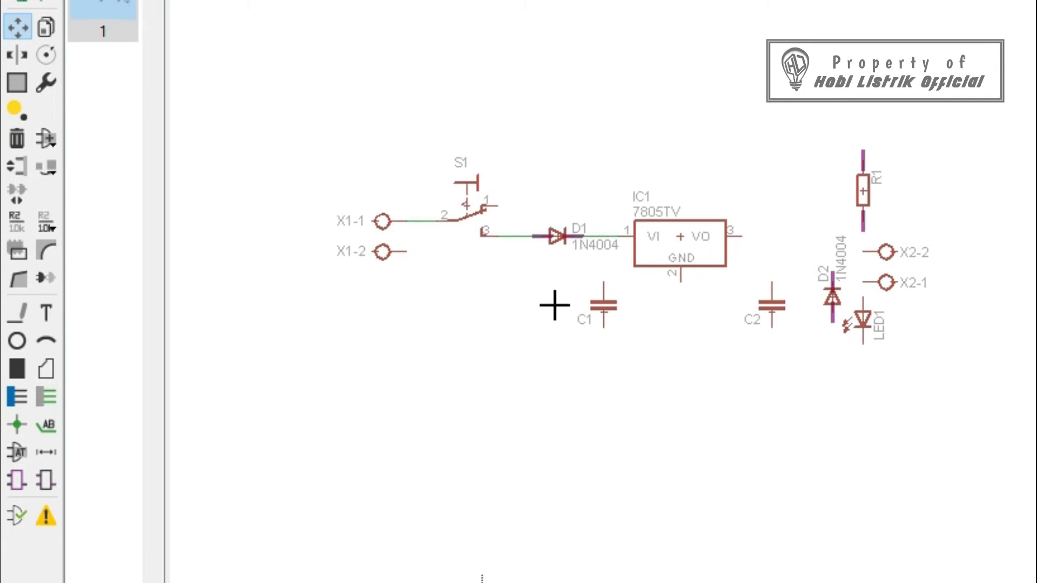
click(886, 251)
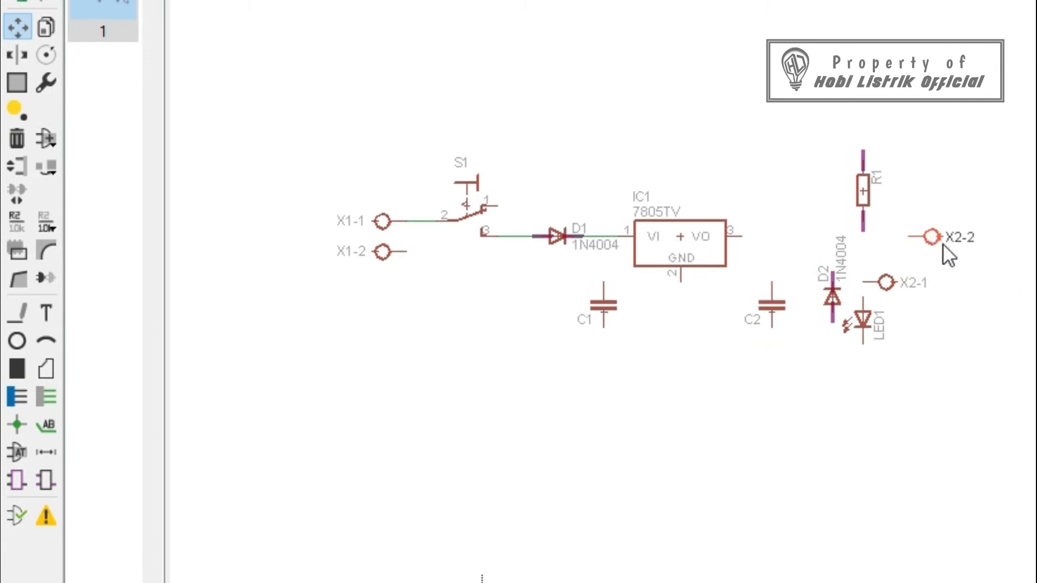
click(954, 253)
- Align R1 above LED1 between D2 and the output terminals, and join them by moving R1 onto LED1's upper pin and back up
click(863, 190)
click(878, 251)
click(862, 317)
click(878, 364)
click(878, 253)
click(879, 313)
click(879, 312)
click(883, 281)
- Shift LED1 and R1 further down, keeping them in line, and position D2 level with capacitor C2
click(831, 296)
click(831, 280)
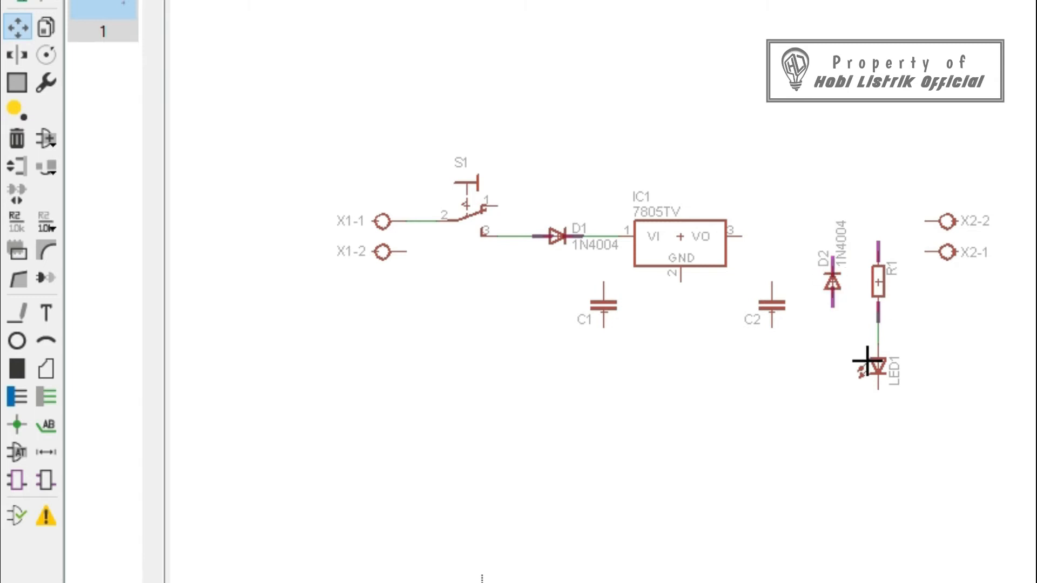
click(882, 394)
click(878, 282)
click(877, 309)
click(832, 281)
click(832, 296)
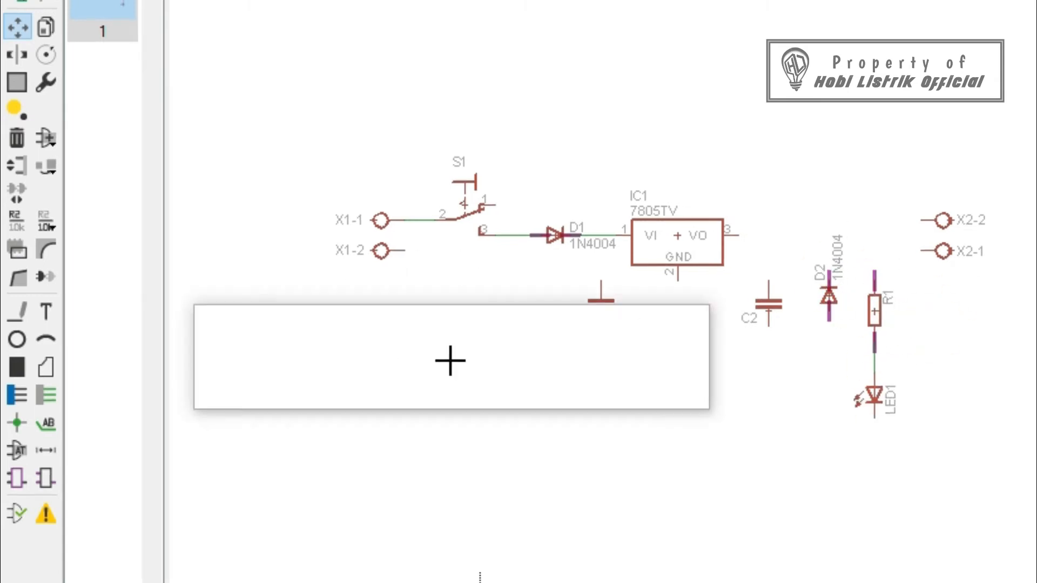
- Draw wires from C1's upper pin to the line between D1 and IC1, and from the regulator's output to C2's upper pin
click(18, 315)
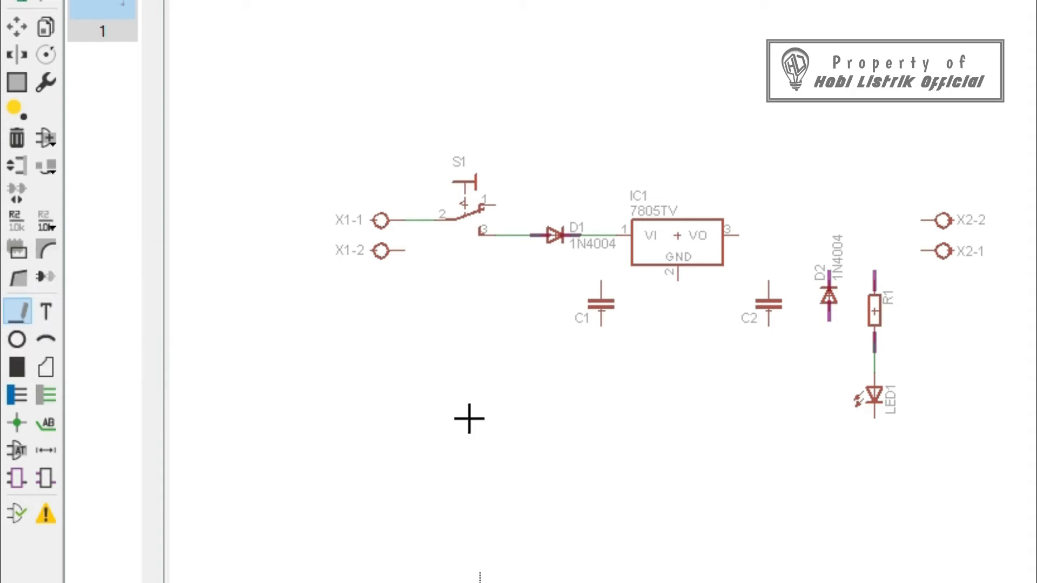
click(602, 283)
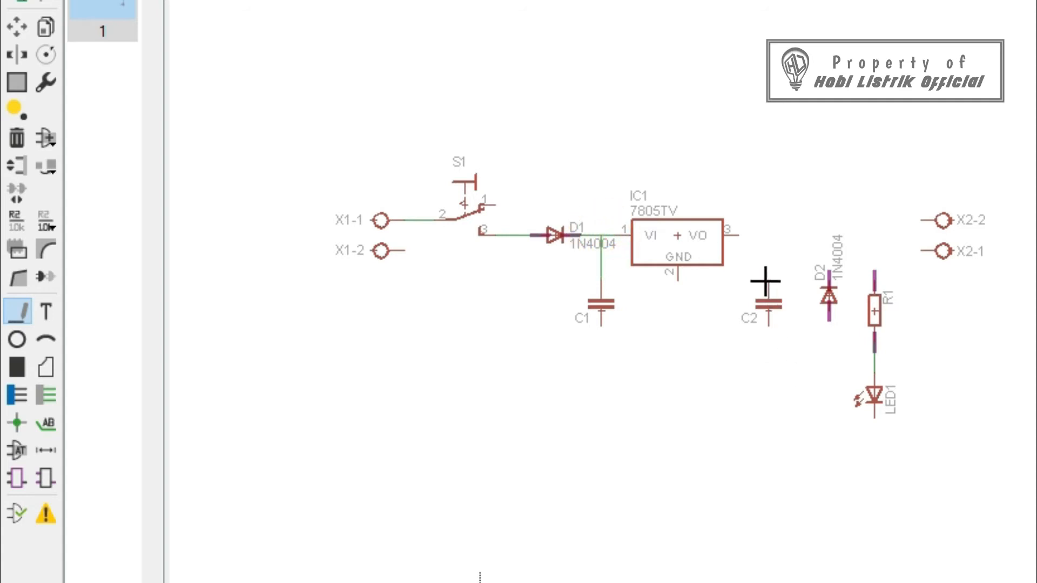
click(735, 235)
click(767, 283)
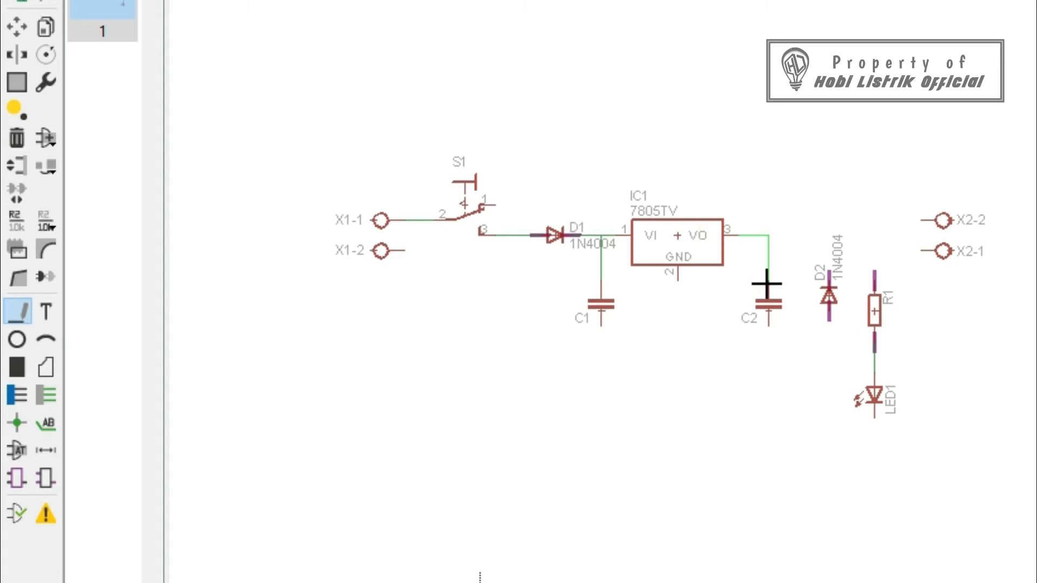
- Finish the wire at C2's upper pin and connect the upper pins of D2 and R1 to the regulator's output line
click(767, 283)
click(829, 270)
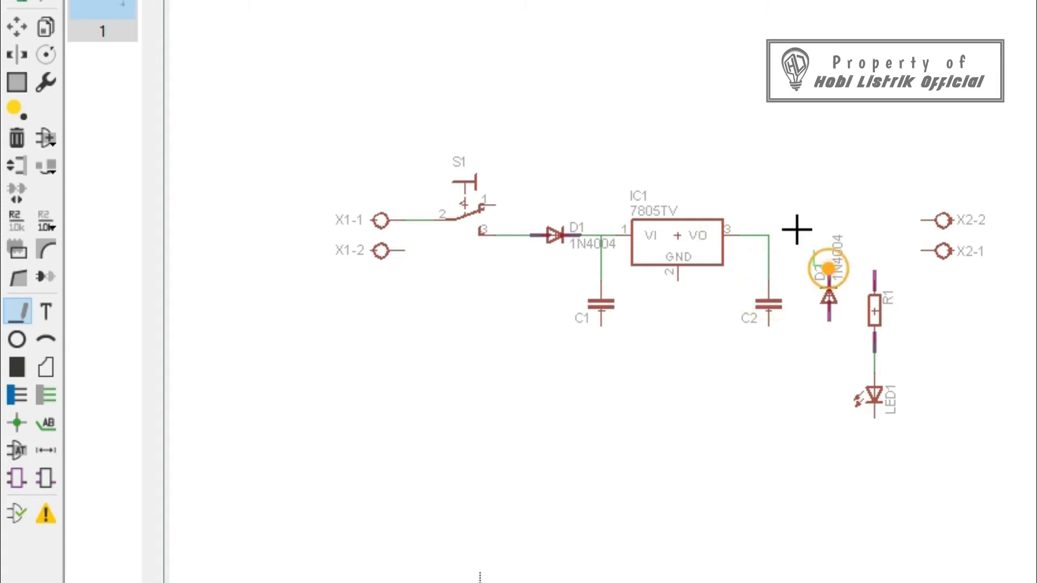
click(767, 235)
click(874, 269)
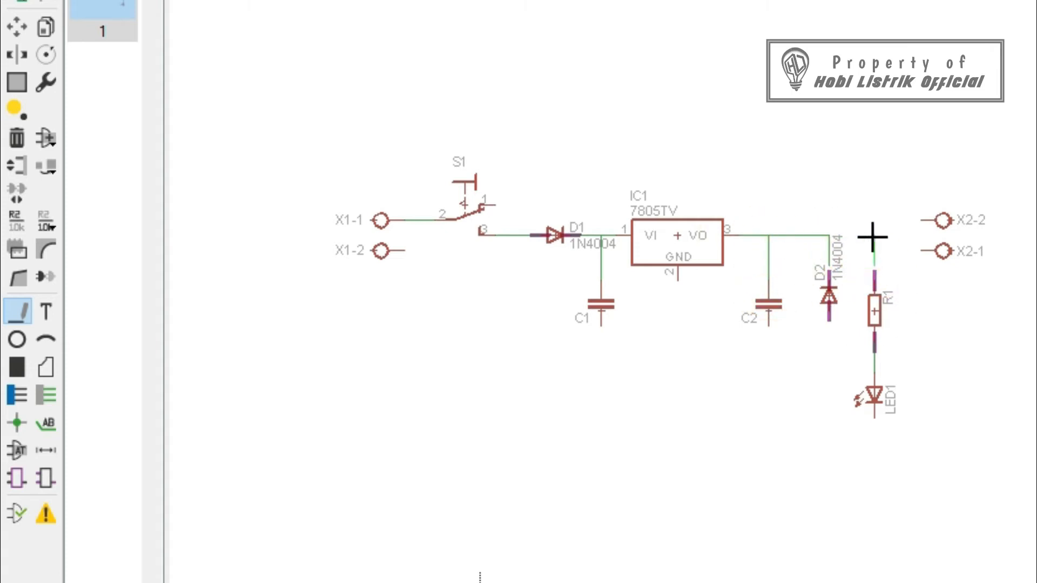
click(828, 234)
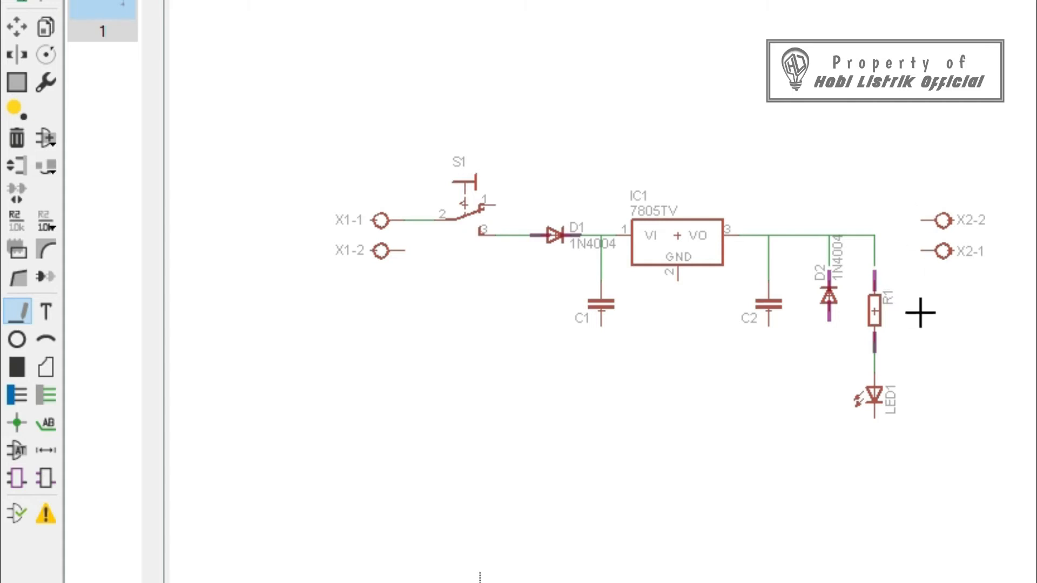
- Wire LED1's lower pin to X1-2 with a common ground line running beneath the components
click(875, 416)
click(465, 250)
click(404, 250)
- Connect the lower pins of C1, C2 and D2 straight down to the common ground line
click(601, 325)
click(601, 417)
click(767, 325)
click(768, 417)
click(767, 417)
click(828, 320)
click(828, 416)
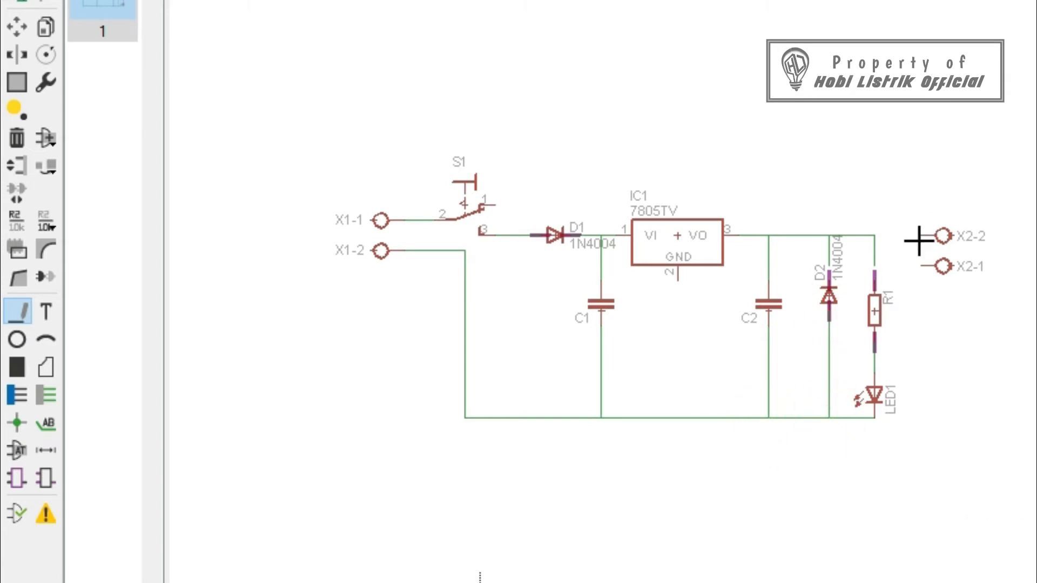
- Wire X2-2 to the regulator's output line, and connect X2-1 and IC1's GND pin to the ground line
click(921, 236)
click(875, 238)
click(927, 264)
click(677, 280)
click(678, 416)
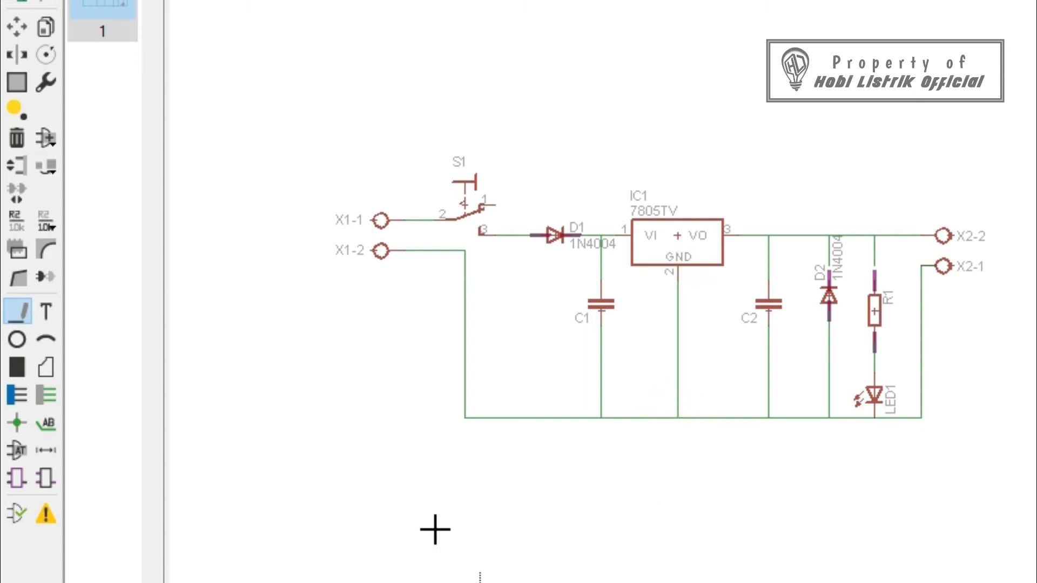
- Rename connector X1 as INPUT in its part properties
click(17, 26)
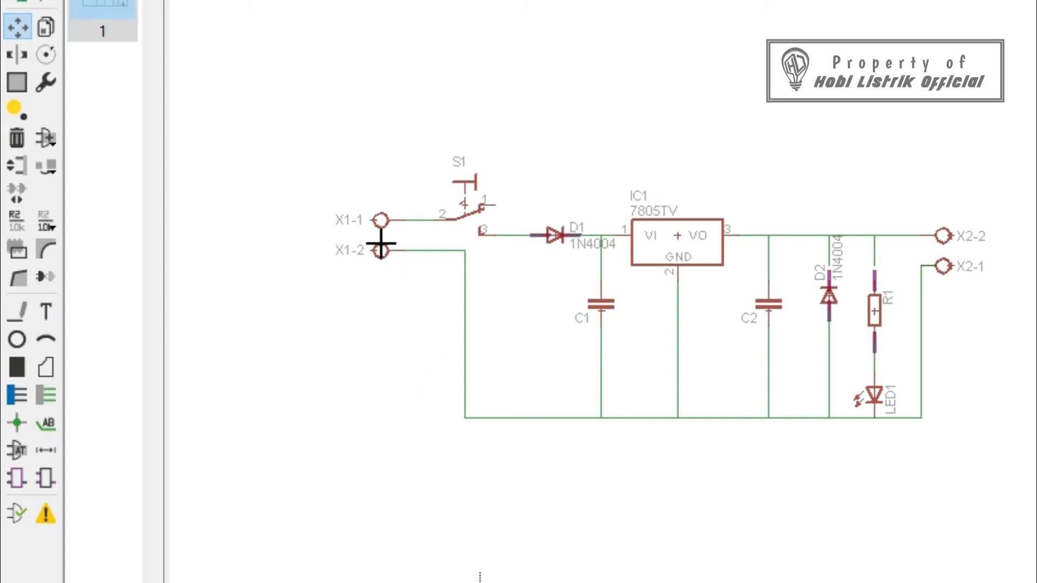
right_click(383, 219)
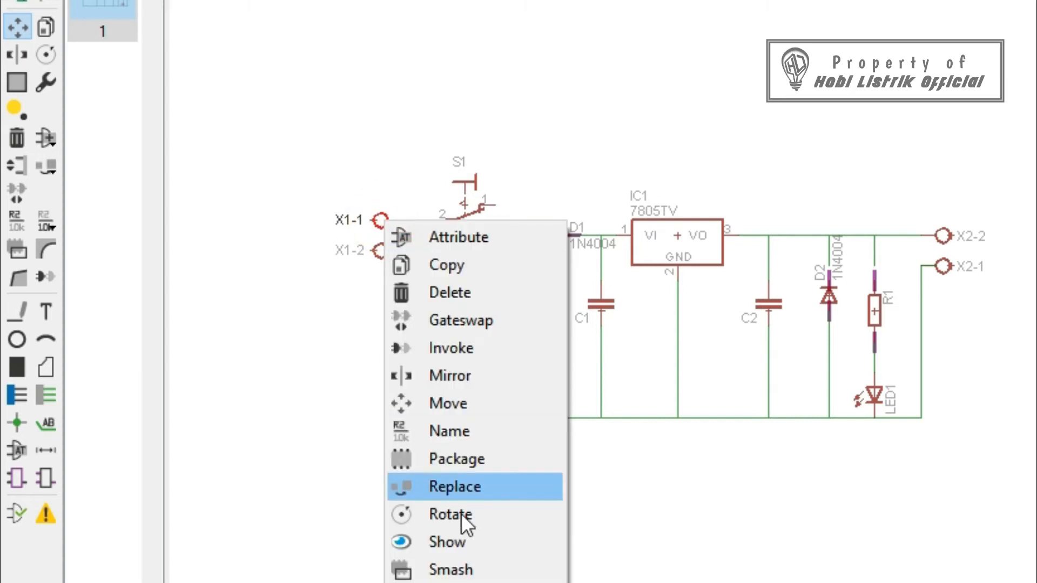
click(456, 581)
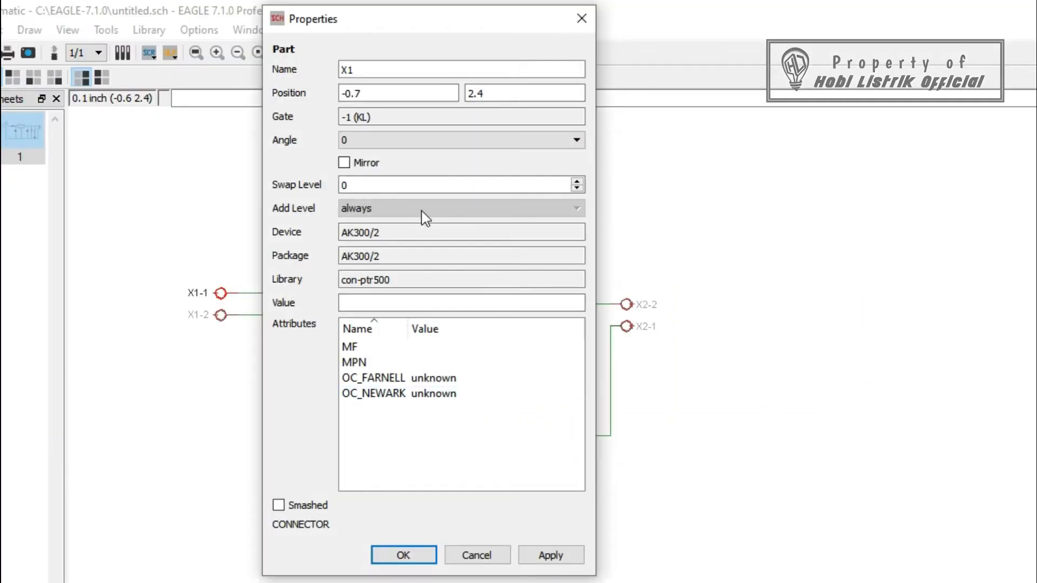
click(389, 69)
drag(334, 73, 291, 74)
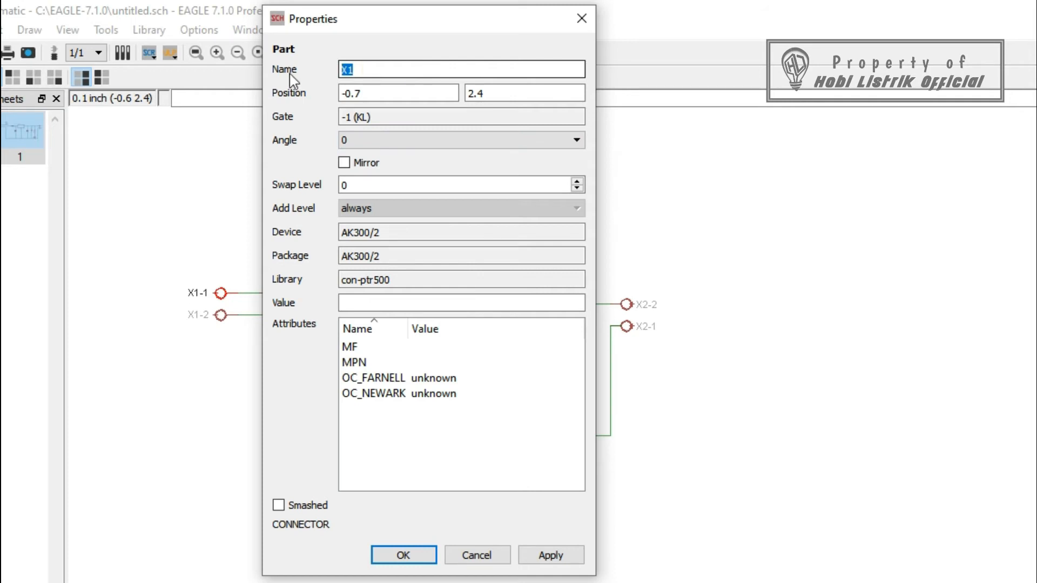
text(INPUT)
key(Return)
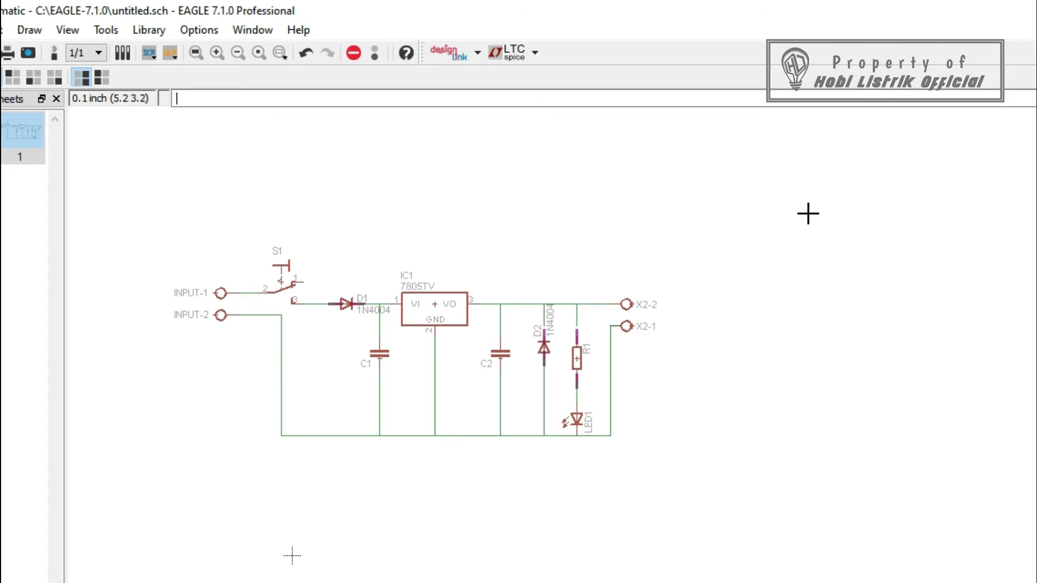
- Rename connector X2 as OUTPUT in its part properties
right_click(631, 304)
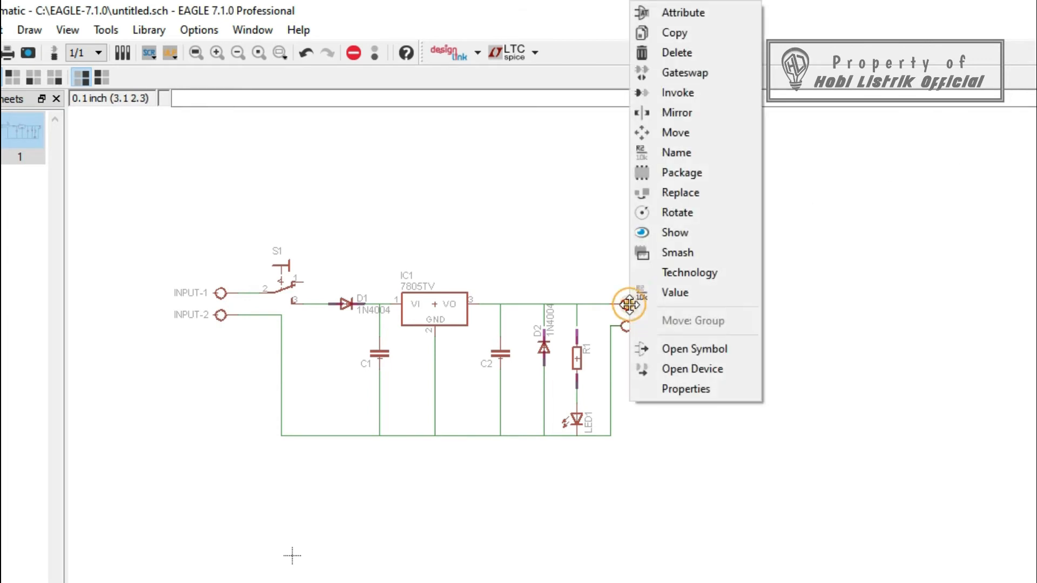
click(675, 386)
drag(358, 82, 301, 76)
text(OUTPUT)
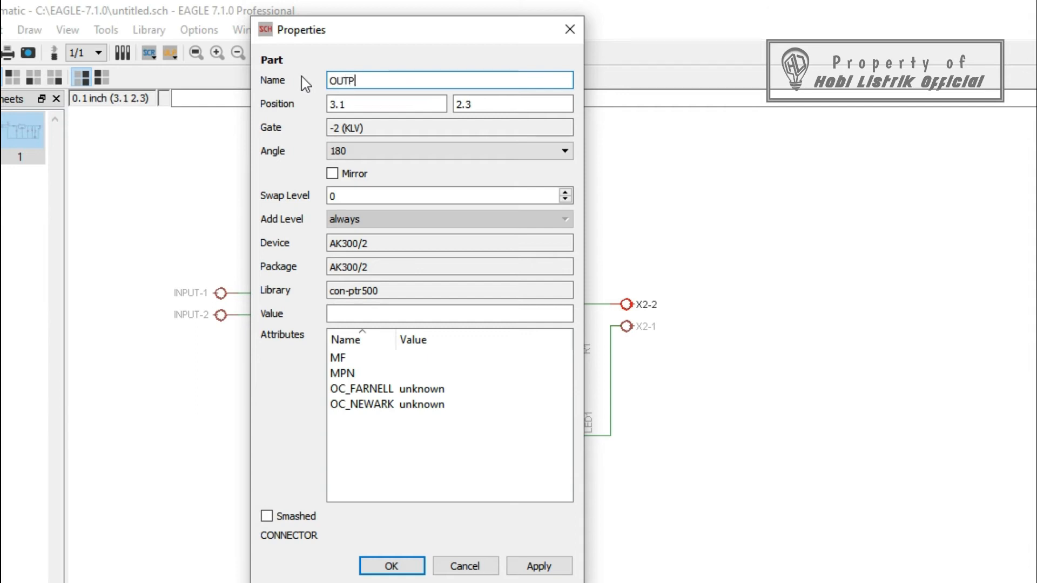
key(Return)
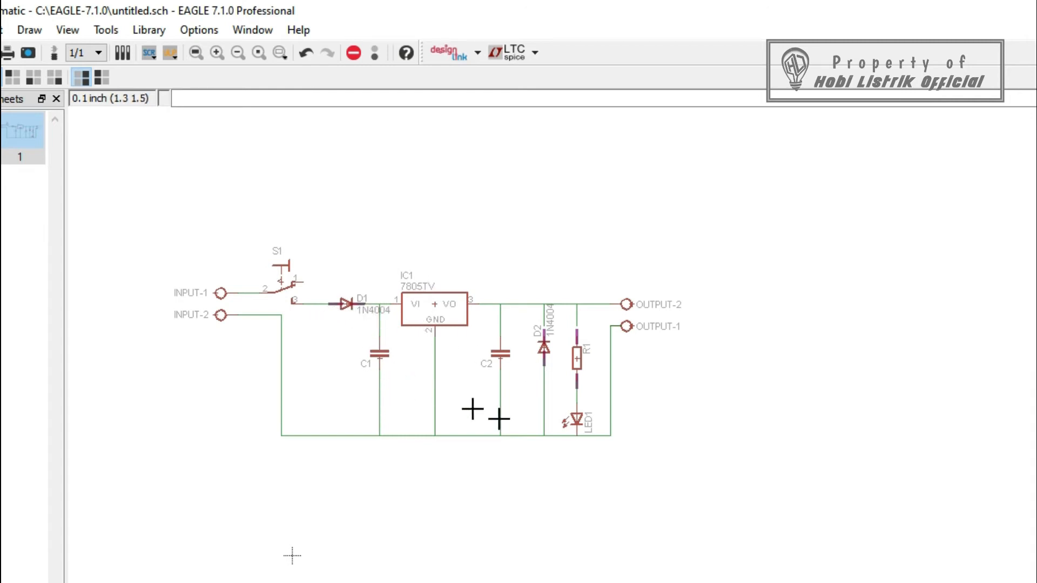
- Set capacitor C1's value to 2200uF/16V in its part properties
right_click(371, 352)
click(412, 389)
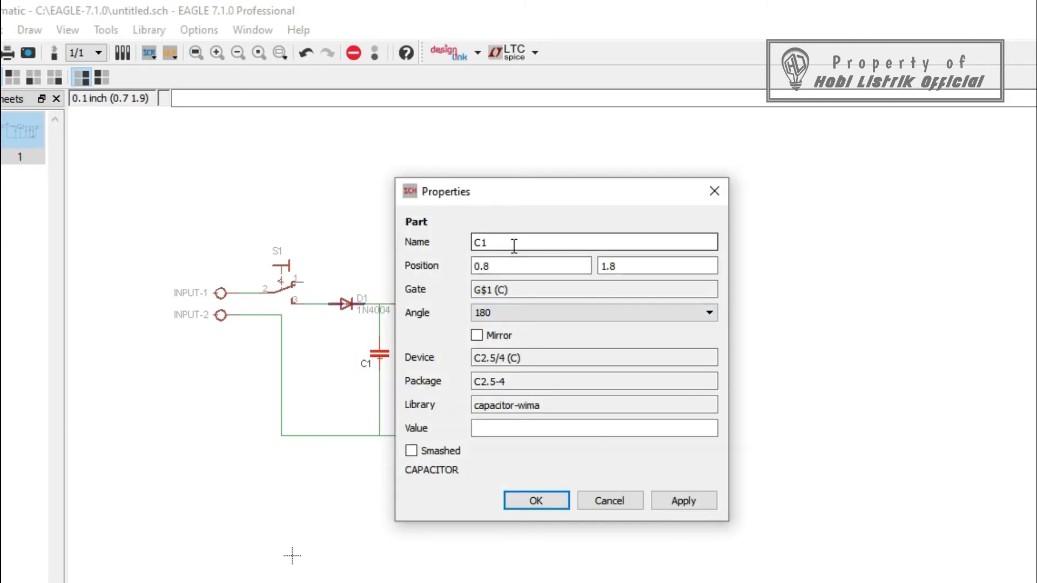
click(522, 428)
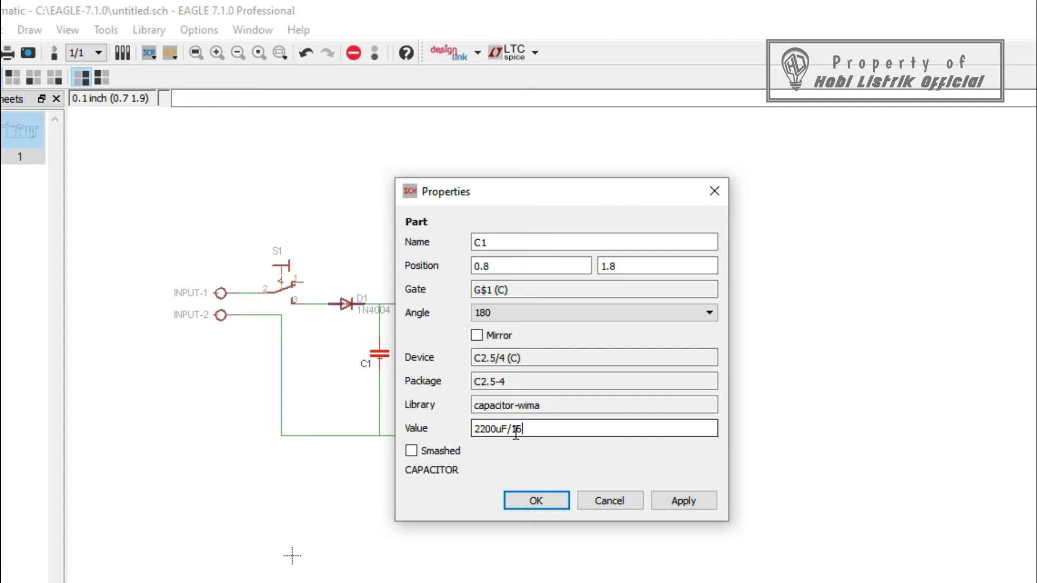
click(533, 500)
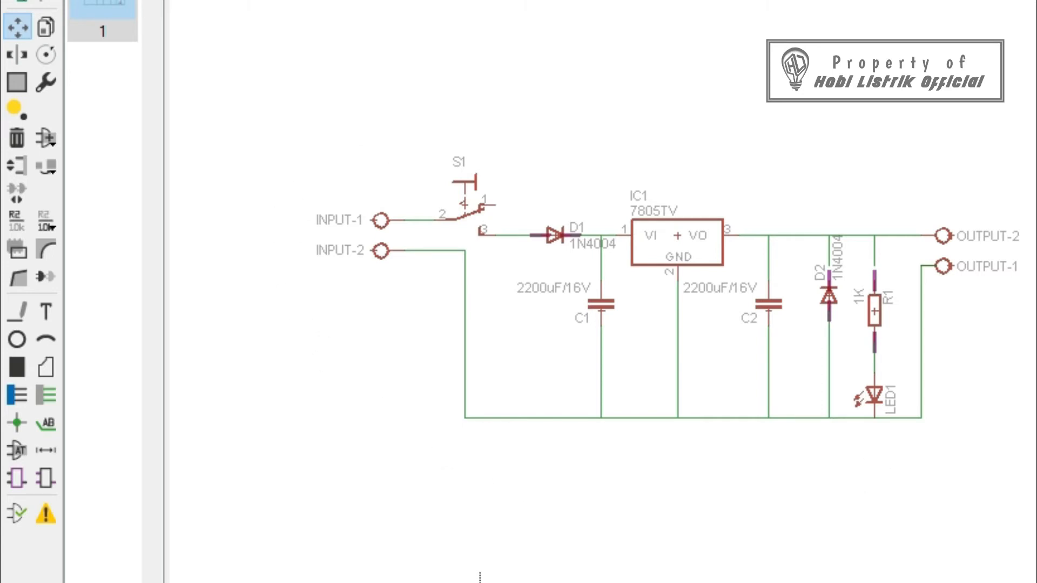
- Create a board from the finished schematic and maximize the board editor window
click(20, 38)
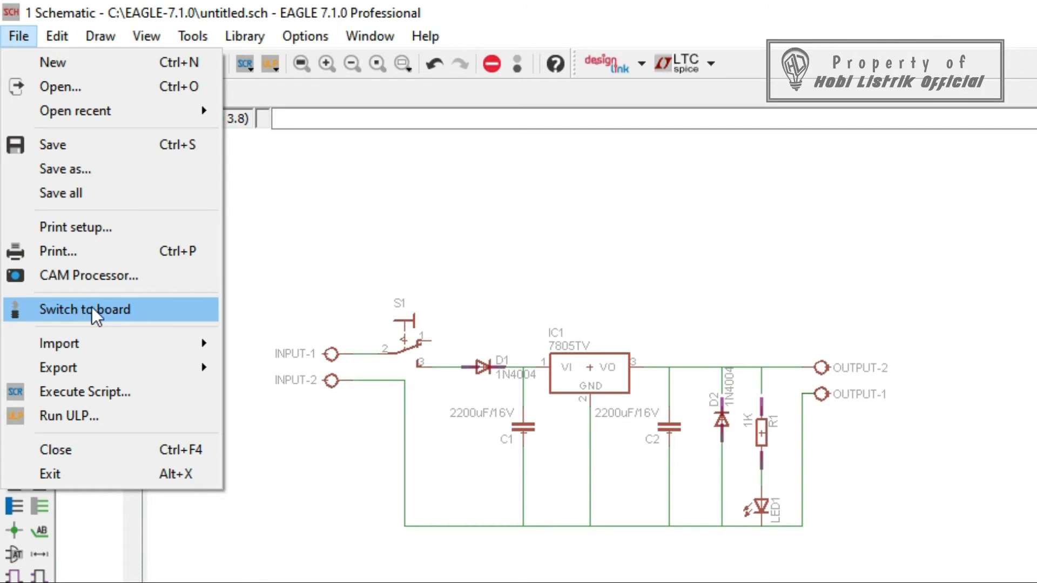
click(37, 310)
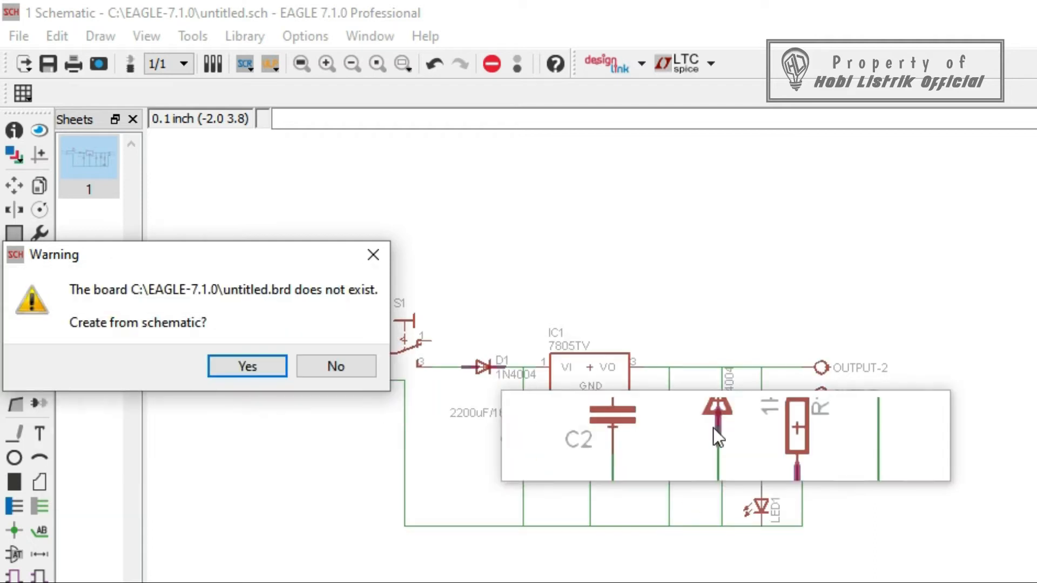
click(237, 366)
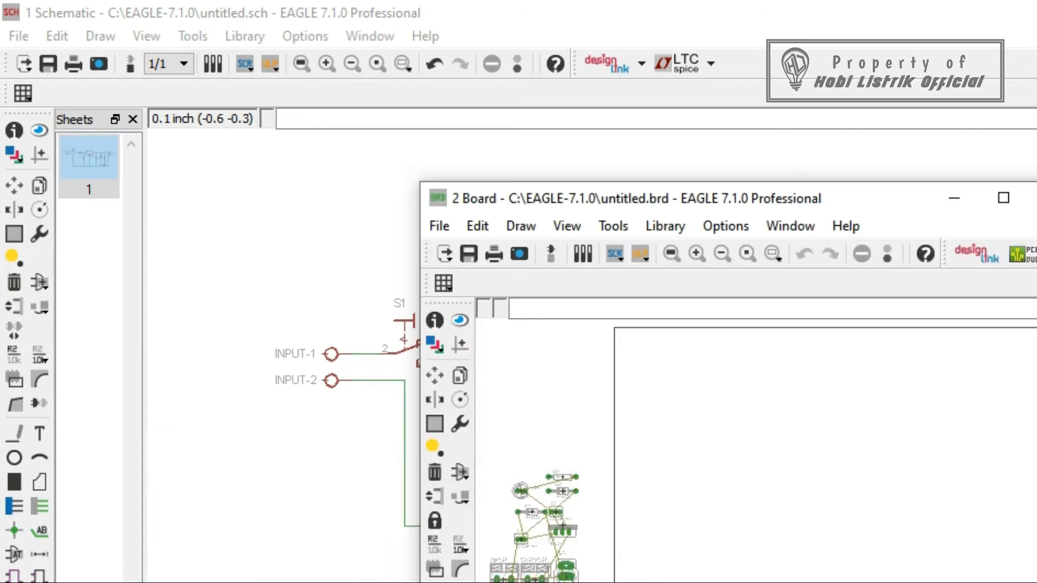
click(1003, 198)
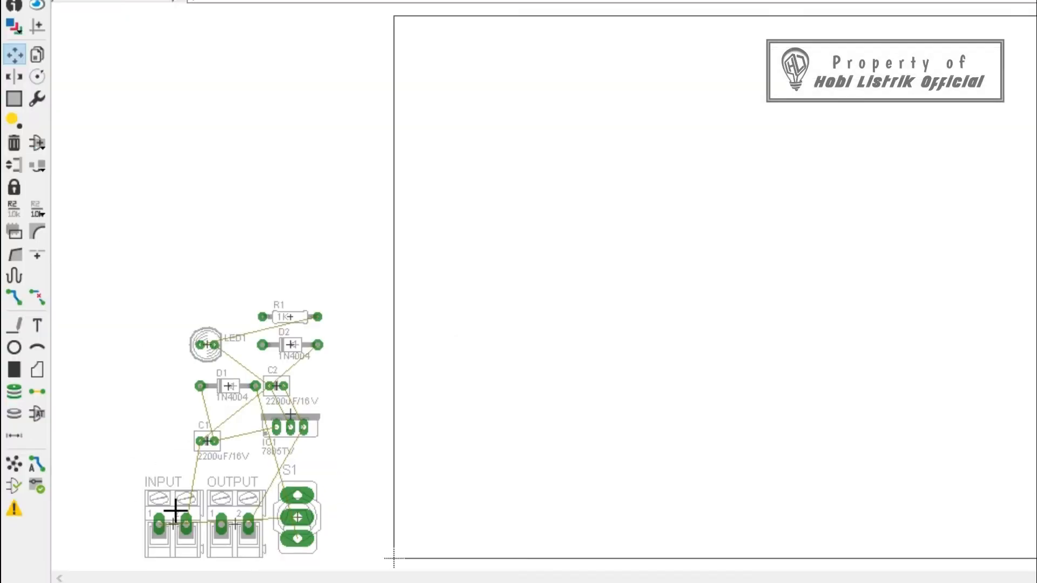
- Move the INPUT terminal block inside the board outline and place the OUTPUT terminal block level with it on the opposite side
drag(176, 511, 469, 211)
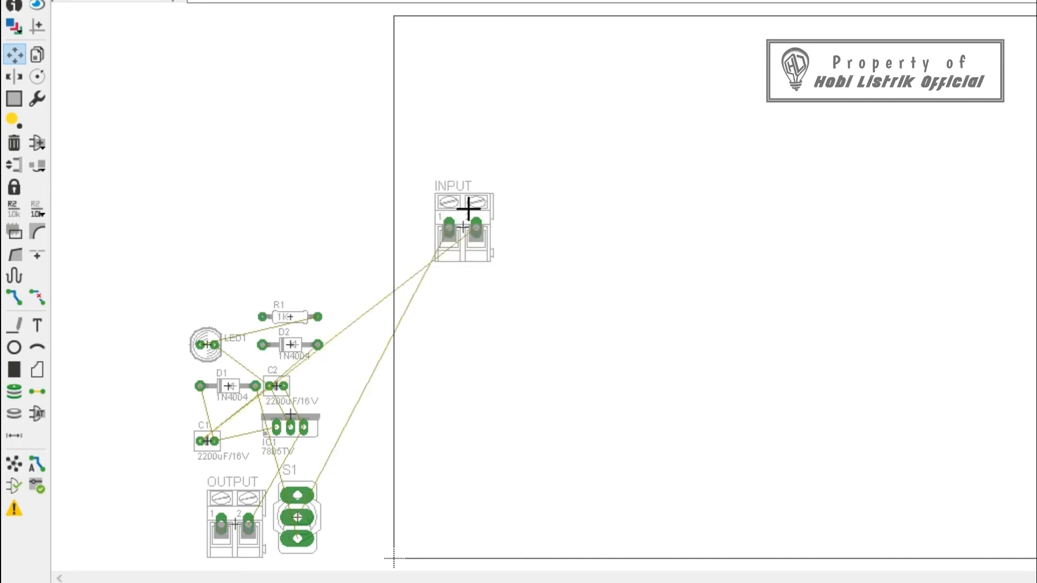
right_click(467, 209)
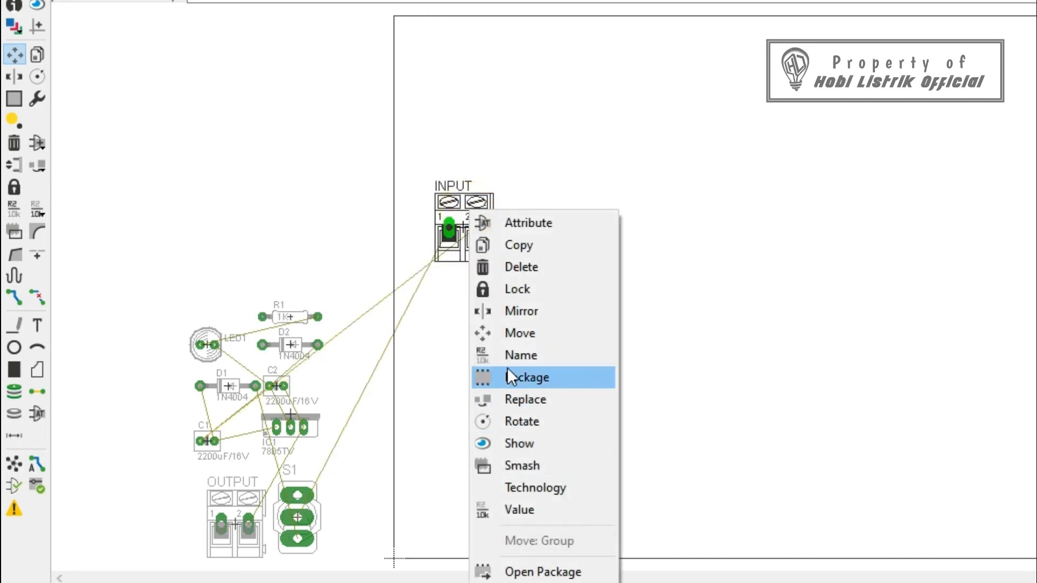
right_click(455, 209)
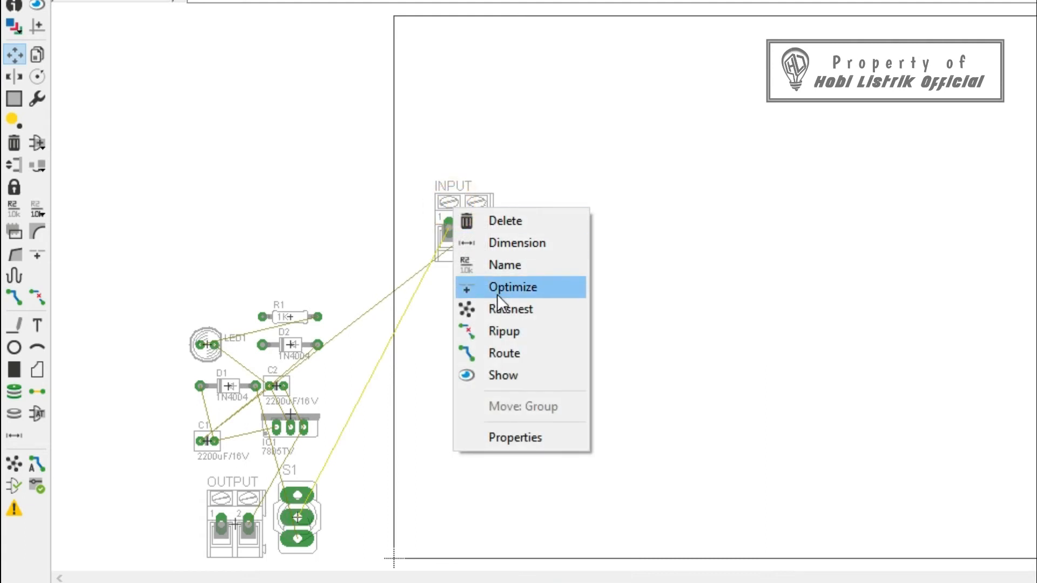
right_click(455, 198)
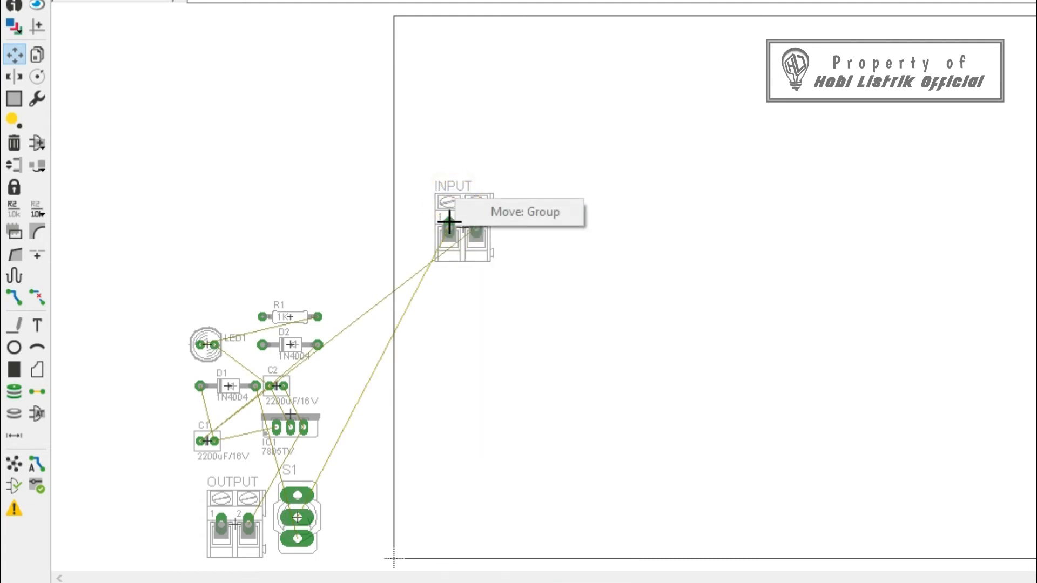
click(449, 222)
click(477, 262)
click(238, 522)
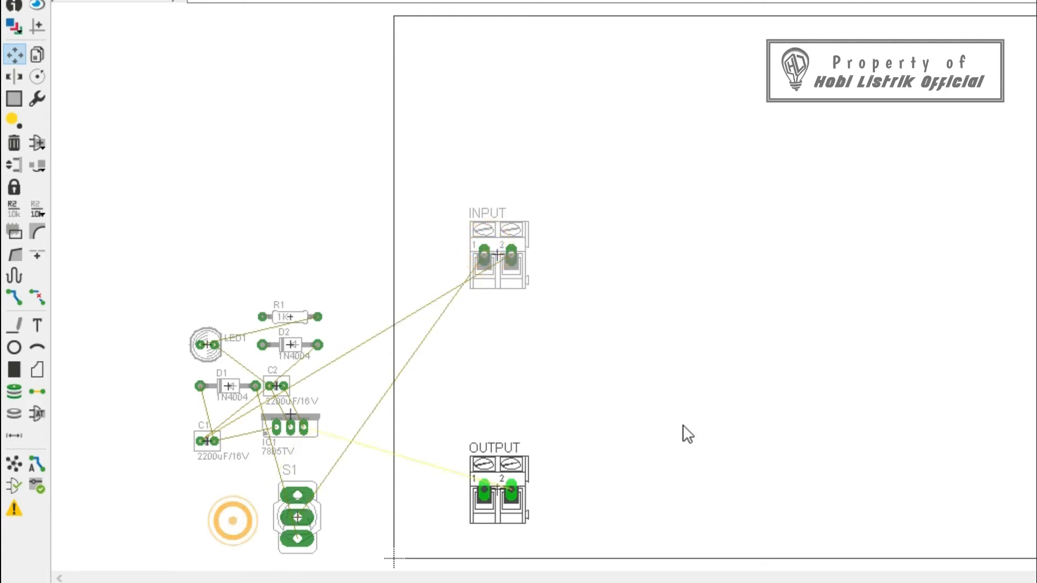
click(868, 254)
- Place switch S1 above and beside the INPUT terminal block, and regulator IC1 between S1 and the OUTPUT terminal block
click(292, 517)
click(705, 199)
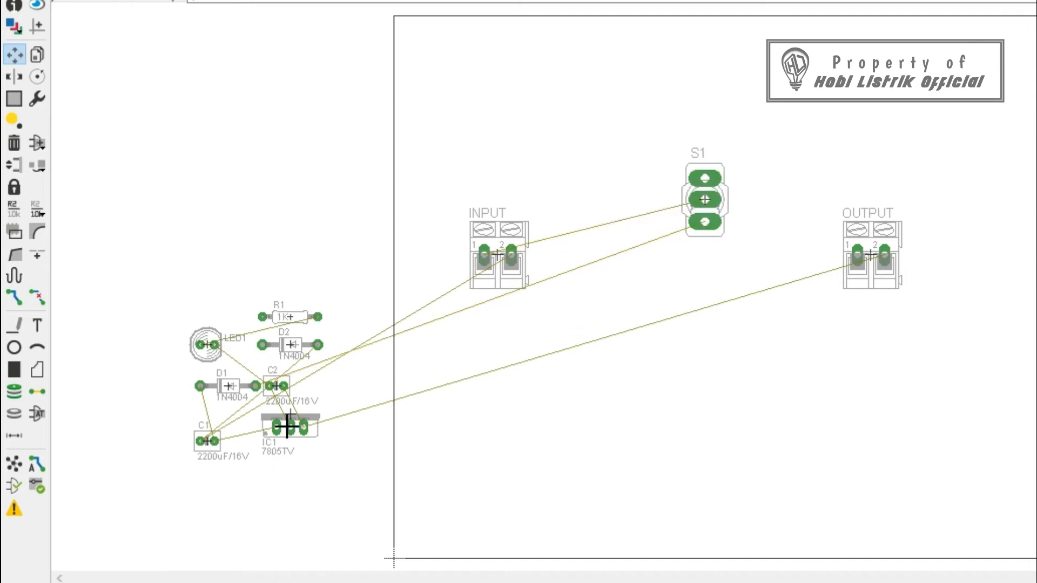
click(709, 173)
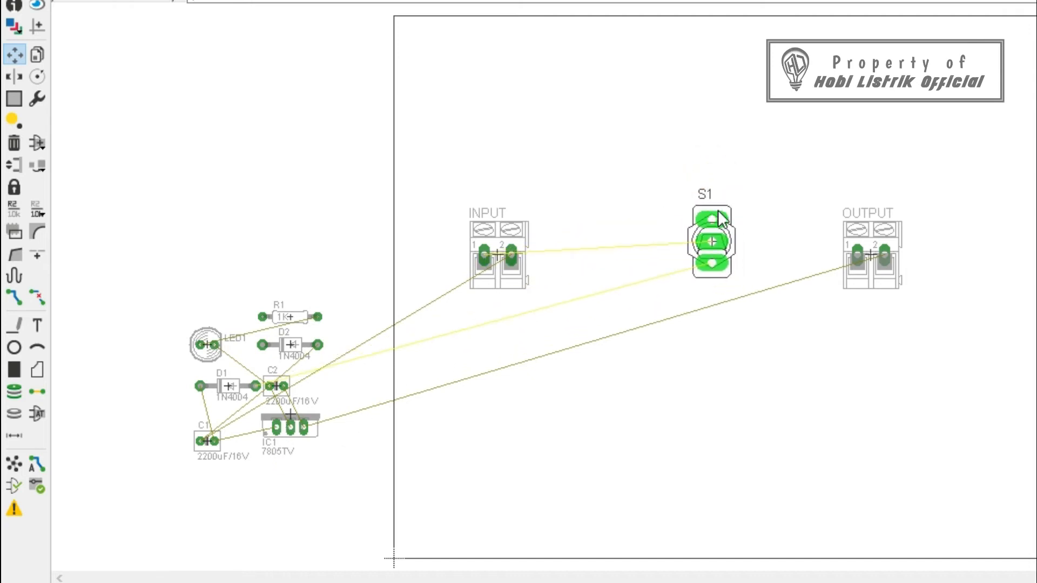
click(725, 235)
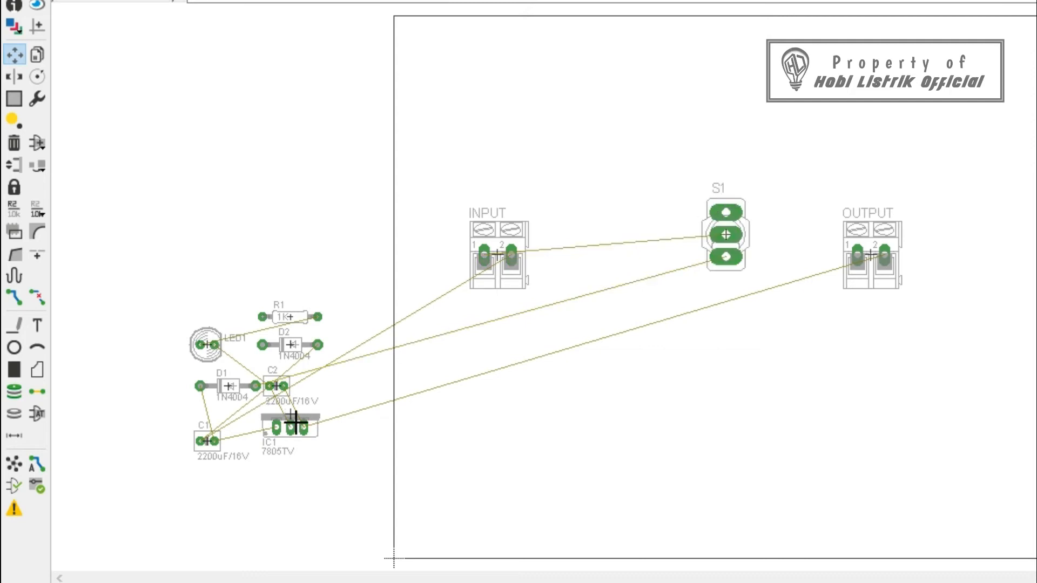
click(710, 224)
click(573, 186)
click(276, 428)
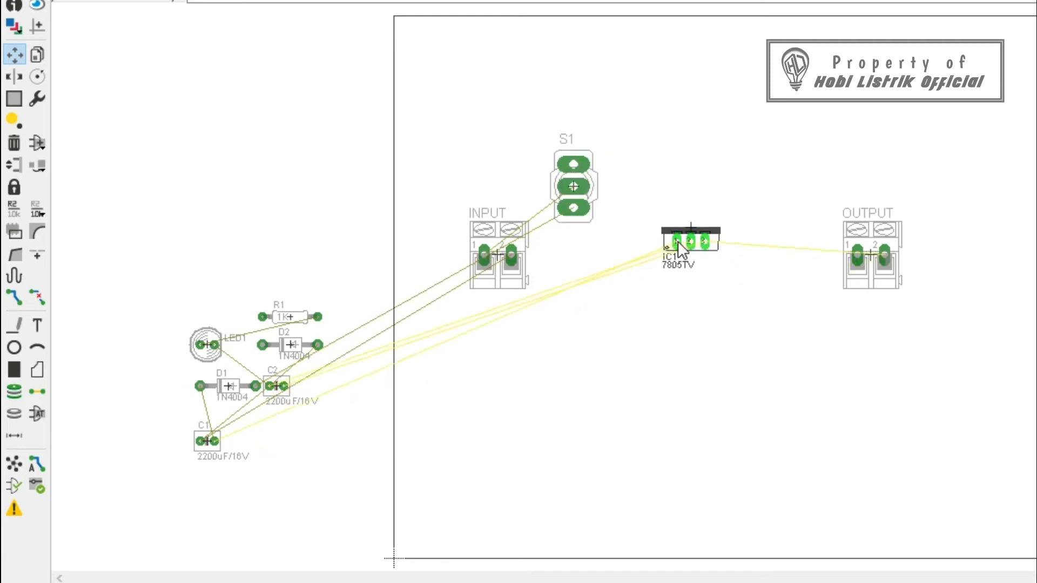
click(688, 213)
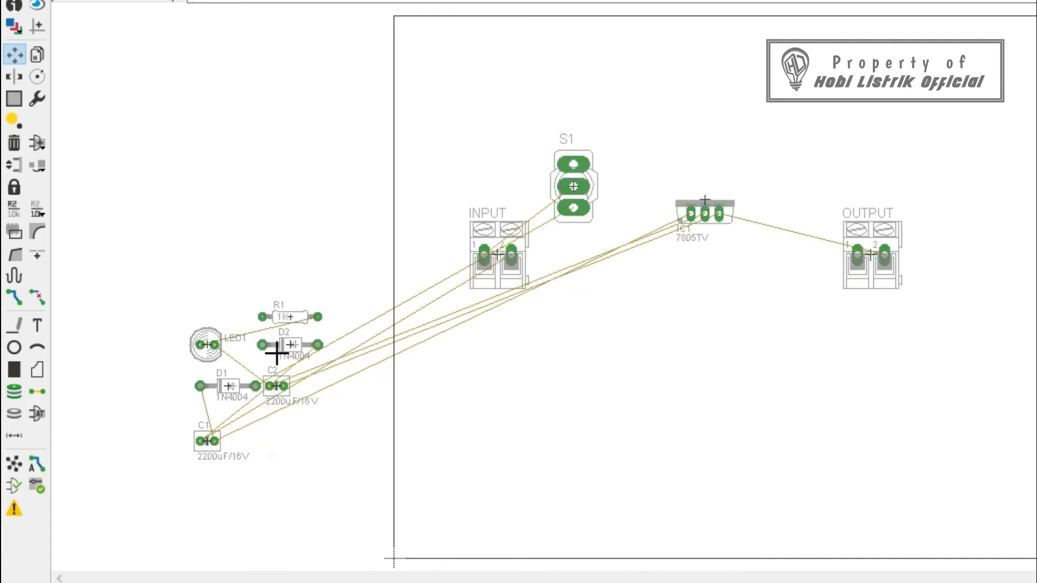
- Place LED1, R1 and D2 on the board between IC1 and the OUTPUT terminal block, and switch back to the schematic
click(194, 341)
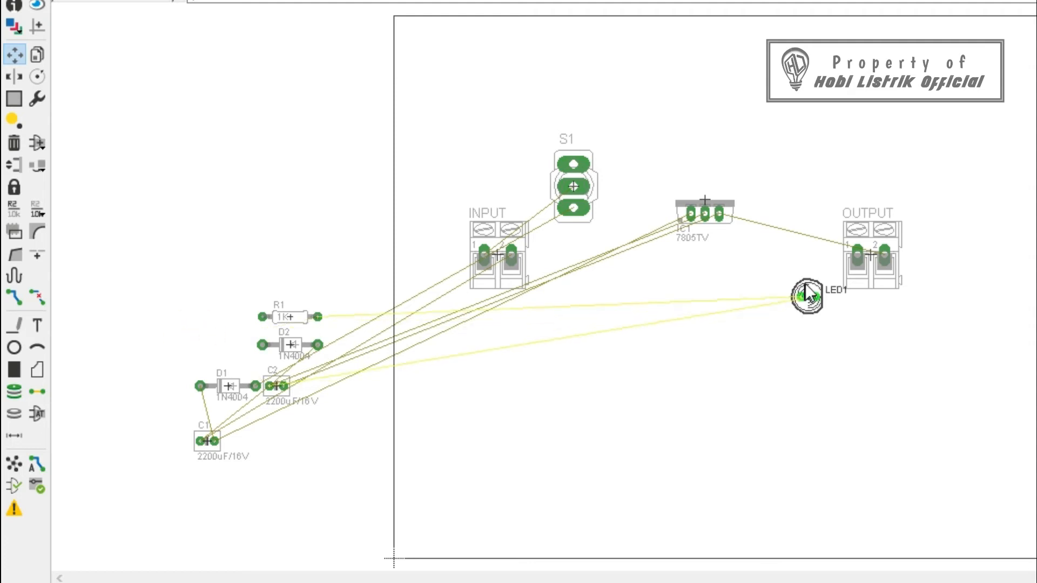
click(794, 297)
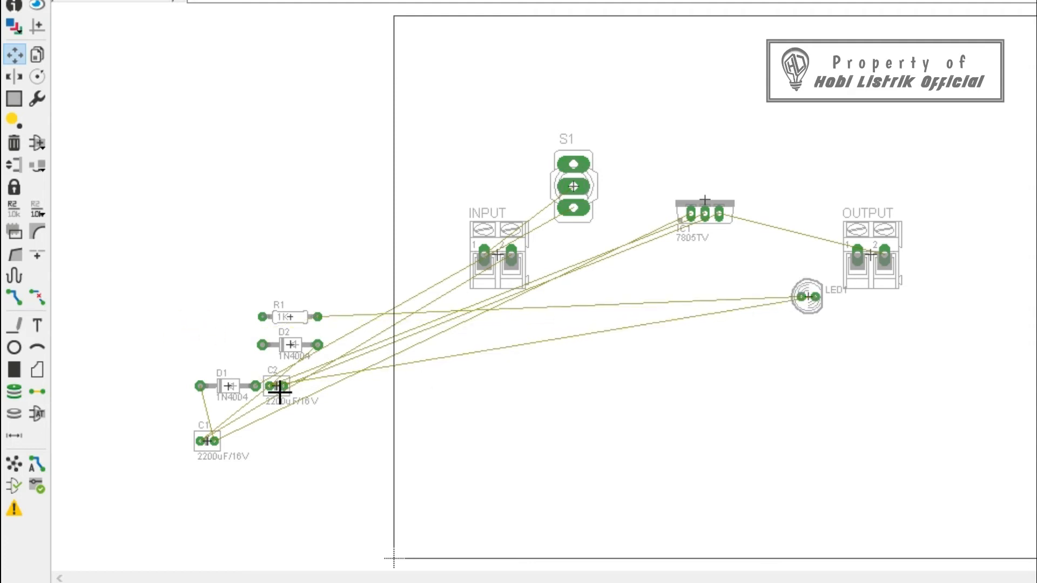
click(293, 312)
click(814, 190)
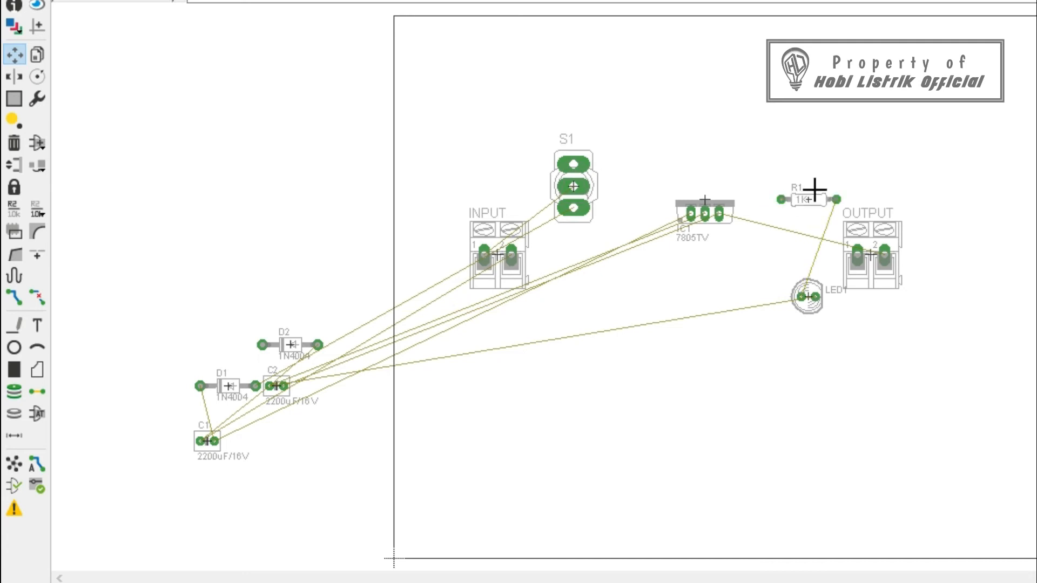
click(318, 350)
click(774, 254)
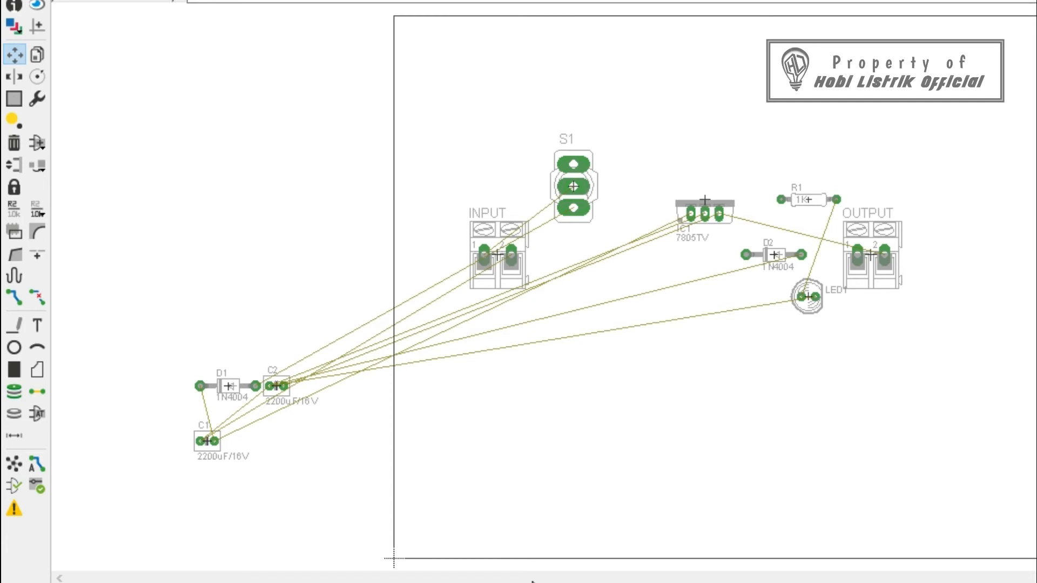
click(440, 532)
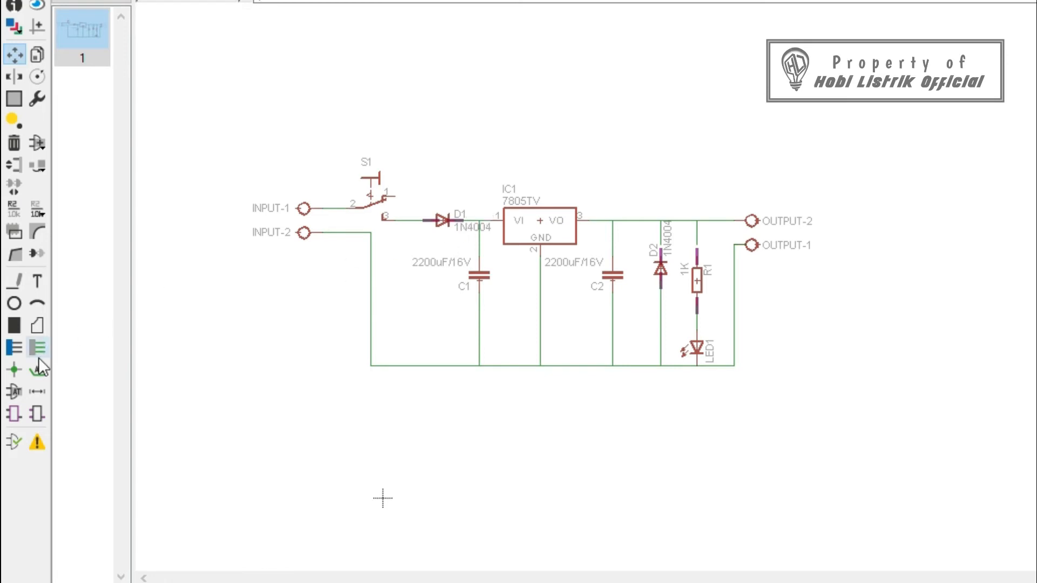
- Add junction dots where the component branches meet the supply and ground wires in the schematic
click(13, 369)
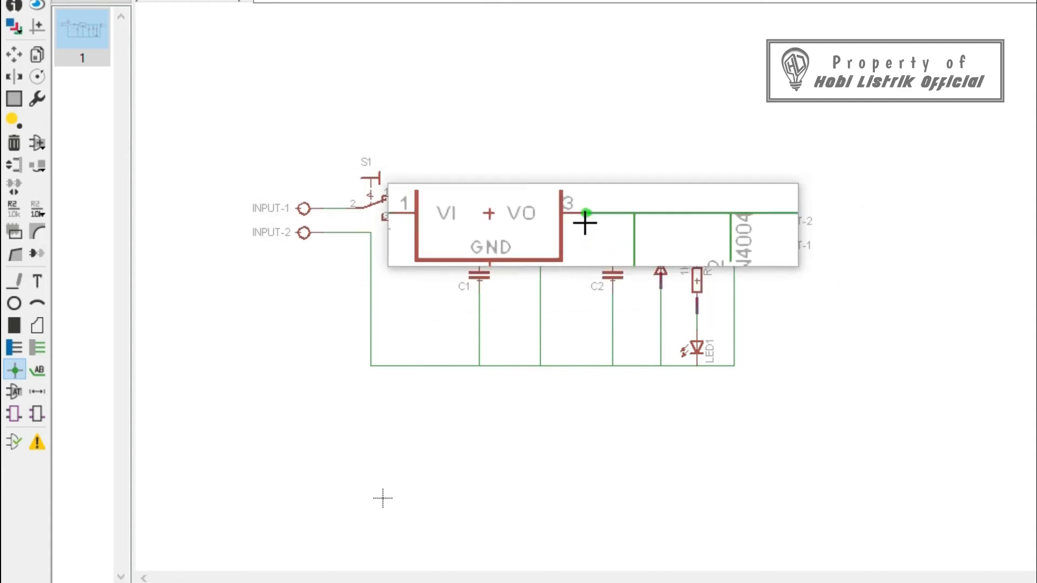
click(615, 218)
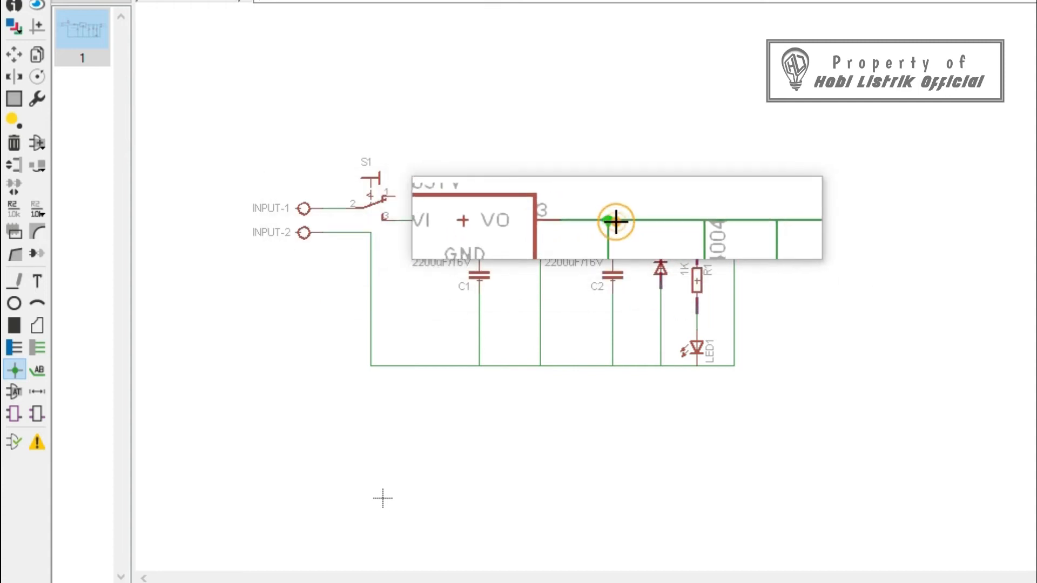
click(697, 220)
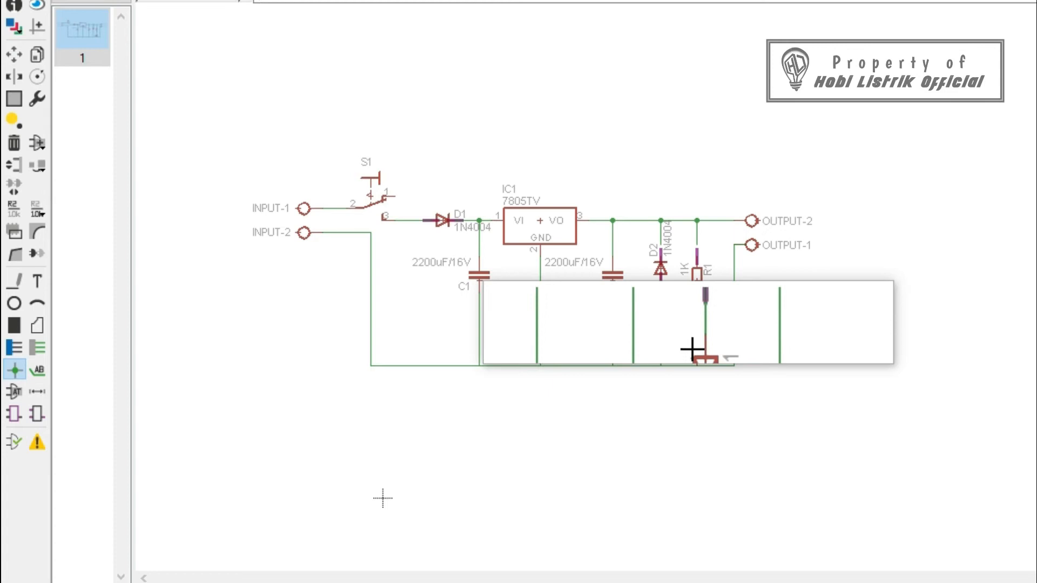
click(694, 373)
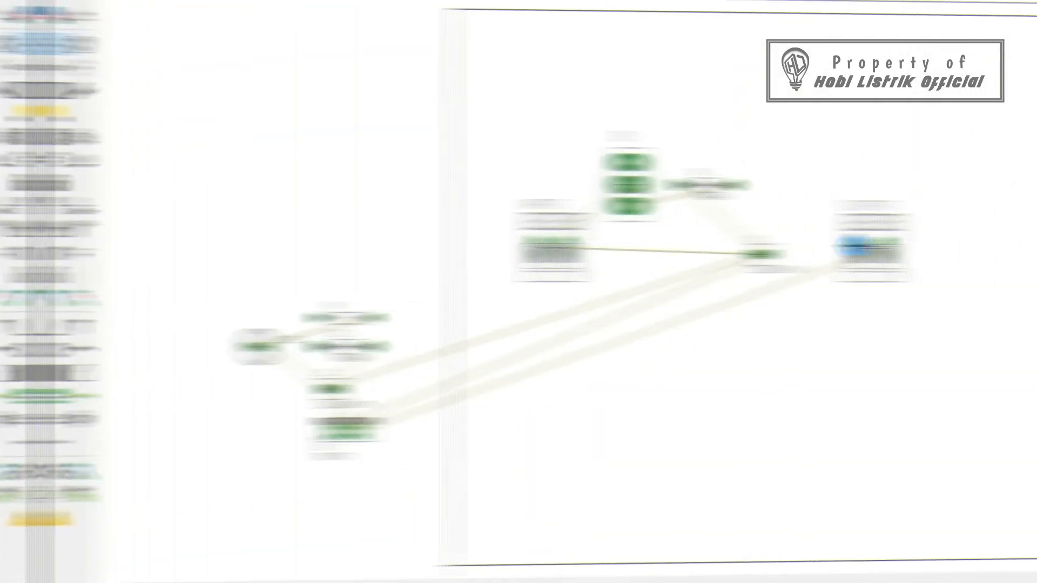
- Place C2, IC1 and D2 between C1 and the OUTPUT terminal block, and shift OUTPUT outward to make room
drag(273, 386, 815, 248)
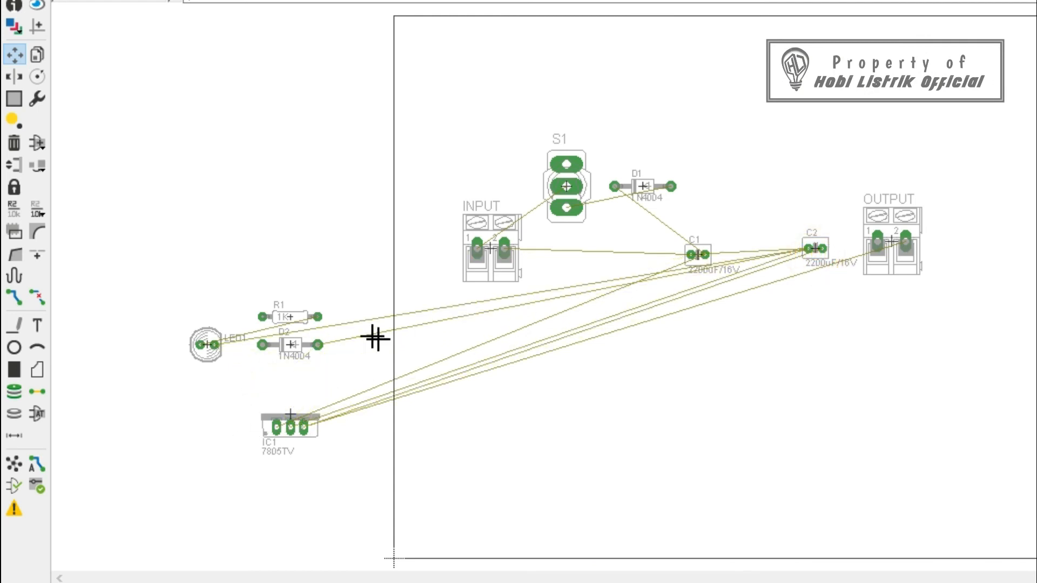
drag(293, 430, 754, 178)
drag(290, 344, 837, 178)
drag(901, 225, 957, 232)
click(957, 233)
- Place R1 beside D2 and put LED1 below R1, next to the OUTPUT terminal block
click(292, 316)
click(914, 178)
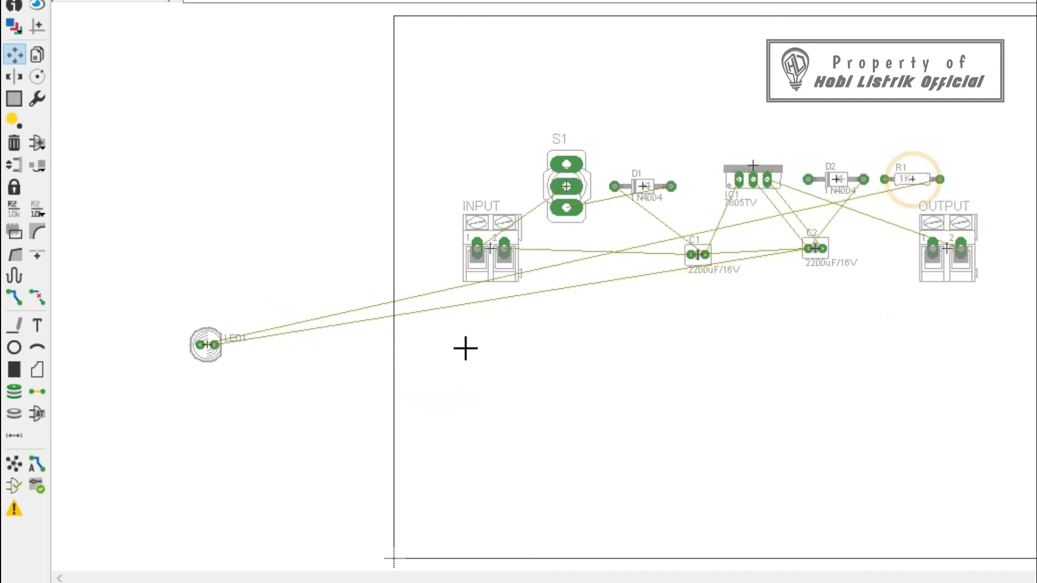
click(207, 345)
click(380, 366)
click(381, 370)
click(906, 256)
right_click(492, 261)
click(454, 308)
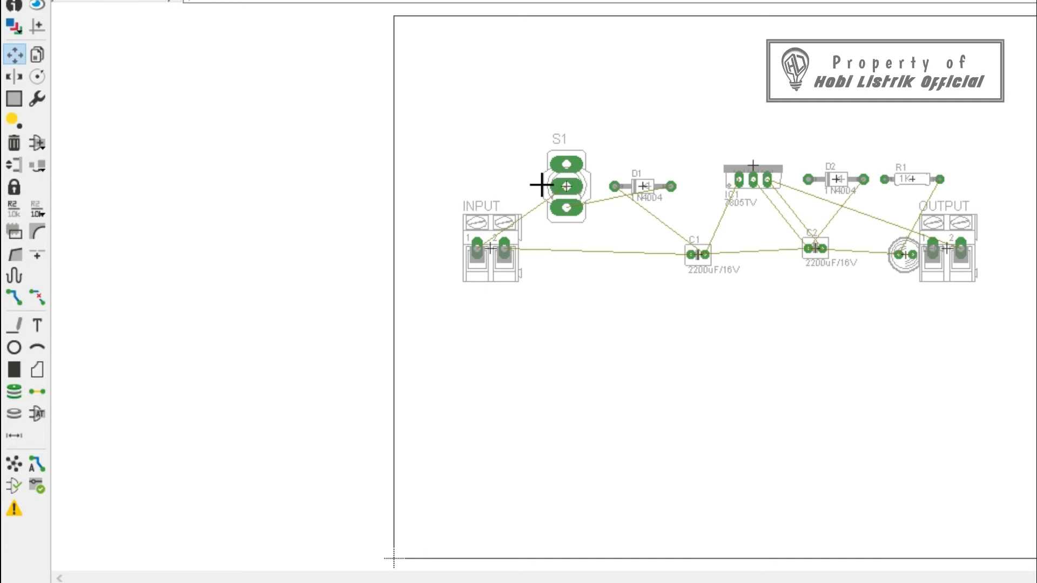
- Rotate the INPUT and OUTPUT terminal blocks so their pins stack vertically and their screw sides face each other
right_click(490, 248)
click(38, 75)
right_click(474, 222)
click(474, 223)
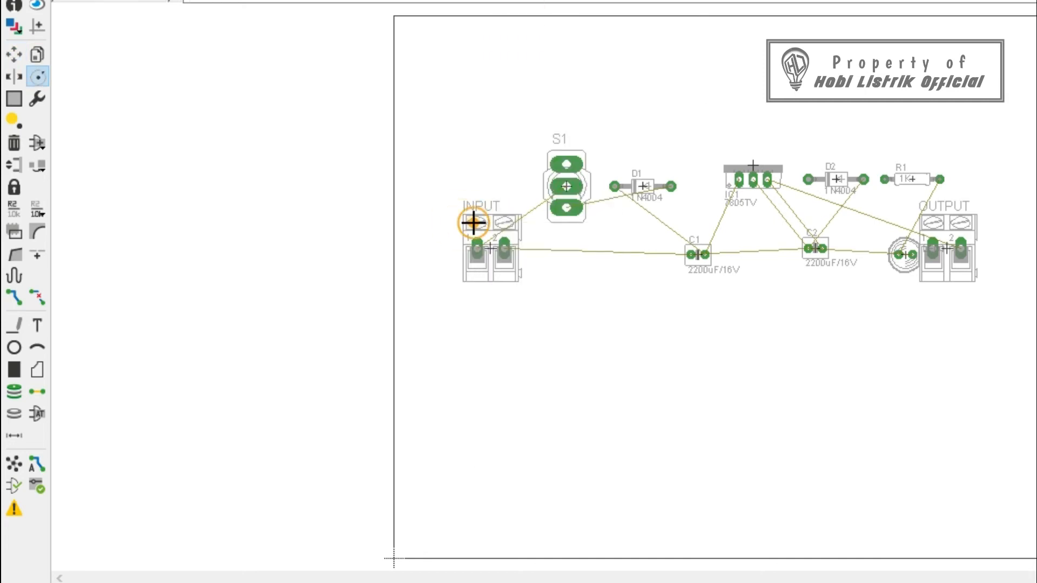
click(510, 265)
click(516, 276)
click(967, 254)
click(962, 257)
click(950, 259)
- Rotate R1 and D2 so that both stand vertically
click(914, 179)
click(845, 178)
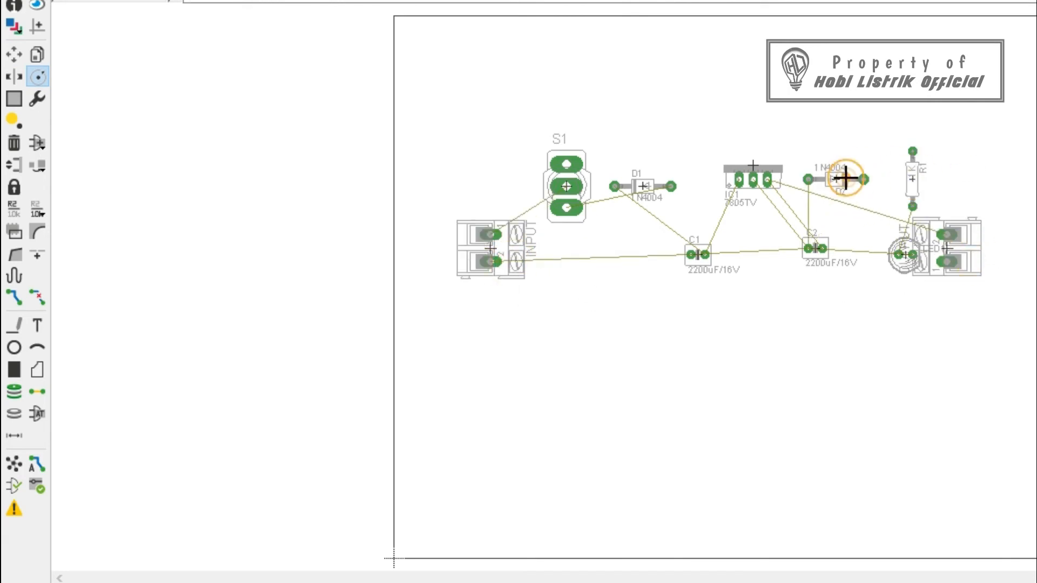
click(846, 178)
- Rotate capacitors C2 and C1 so that their pads are stacked vertically
click(819, 241)
click(826, 241)
click(834, 243)
click(821, 250)
click(823, 252)
click(702, 255)
click(695, 242)
click(702, 253)
click(714, 267)
click(719, 273)
- Turn D1 by 180 degrees and rotate S1 to lie horizontally, keeping IC1 in its original orientation
click(643, 186)
click(621, 182)
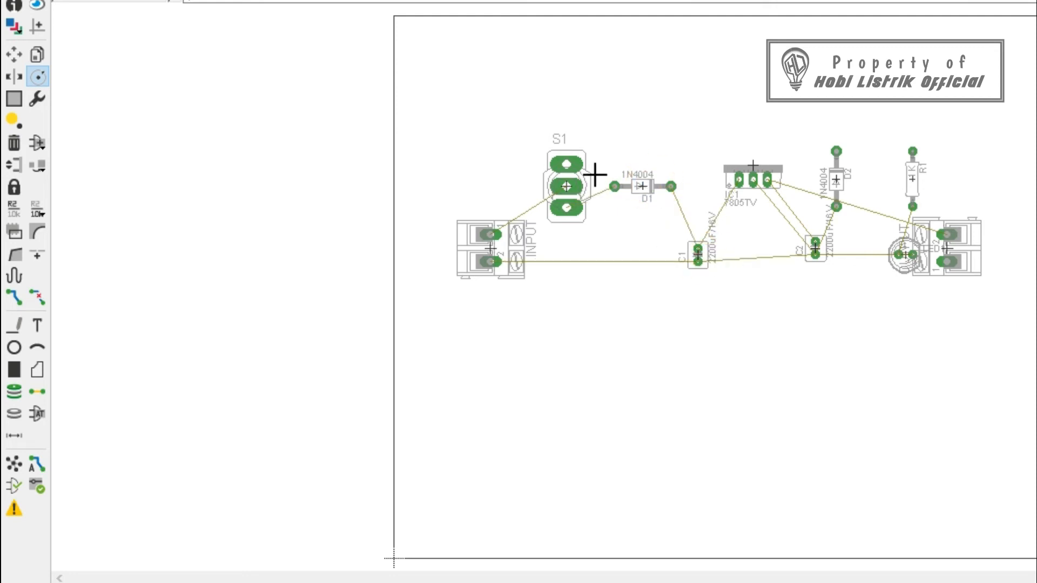
click(595, 174)
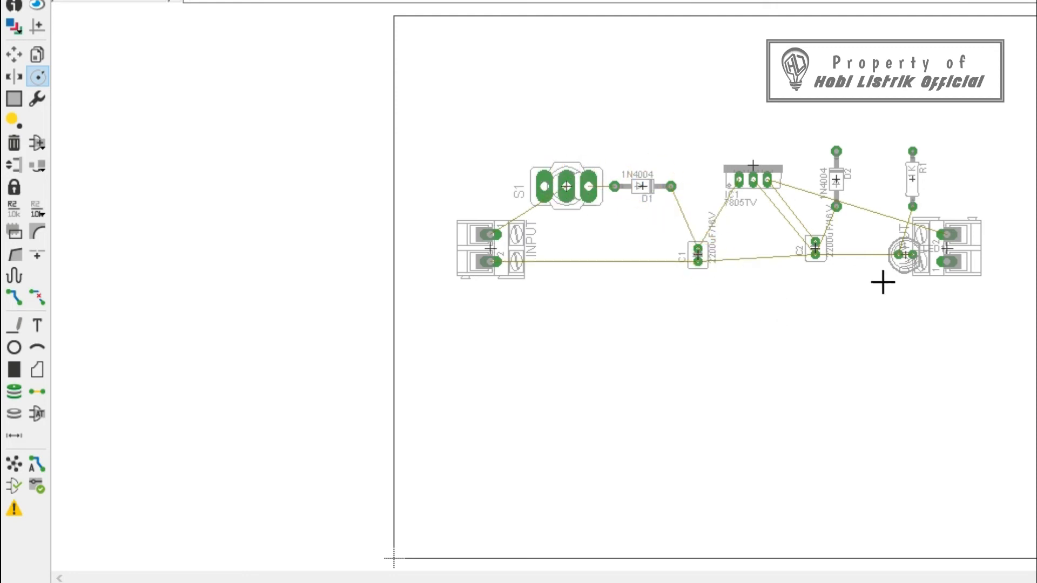
click(759, 177)
click(782, 171)
click(782, 172)
click(782, 172)
- Move S1 beside the INPUT terminal block, stand D1 vertically on its other side, and raise INPUT level with S1
click(15, 54)
click(569, 191)
click(582, 231)
click(643, 191)
right_click(654, 232)
right_click(654, 228)
right_click(653, 228)
click(636, 218)
click(503, 237)
click(505, 215)
- Line up C1, IC1, C2 and D2 closely in a row after D1
click(697, 249)
click(676, 221)
click(753, 166)
click(733, 195)
click(814, 249)
click(781, 227)
click(836, 180)
click(815, 214)
- Move R1 next to D2, LED1 beside R1, and the OUTPUT terminal block to the end of the row
click(911, 177)
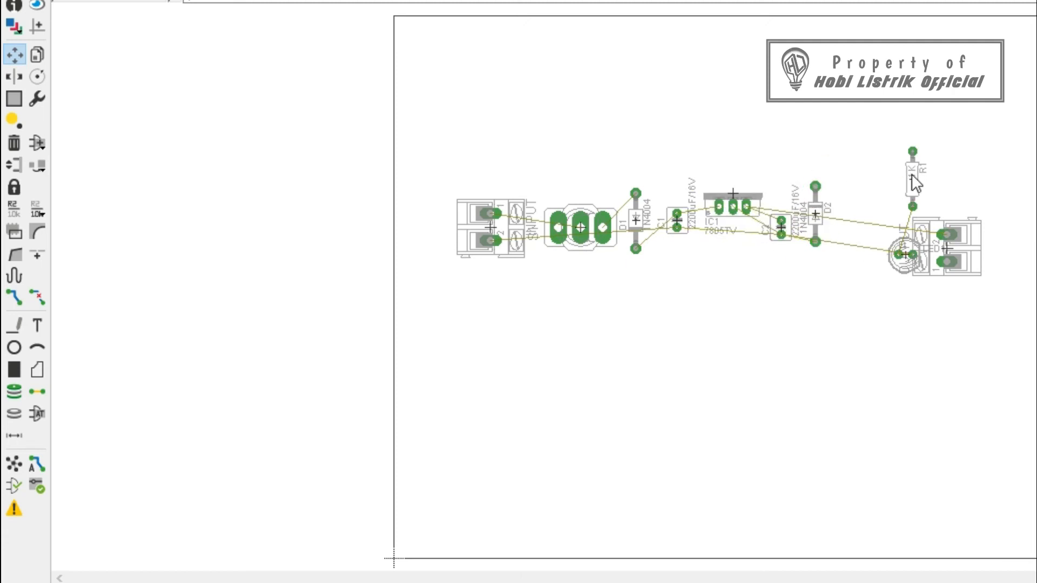
click(843, 214)
click(906, 254)
click(877, 234)
click(947, 248)
click(946, 221)
click(953, 242)
click(958, 245)
click(933, 213)
click(928, 208)
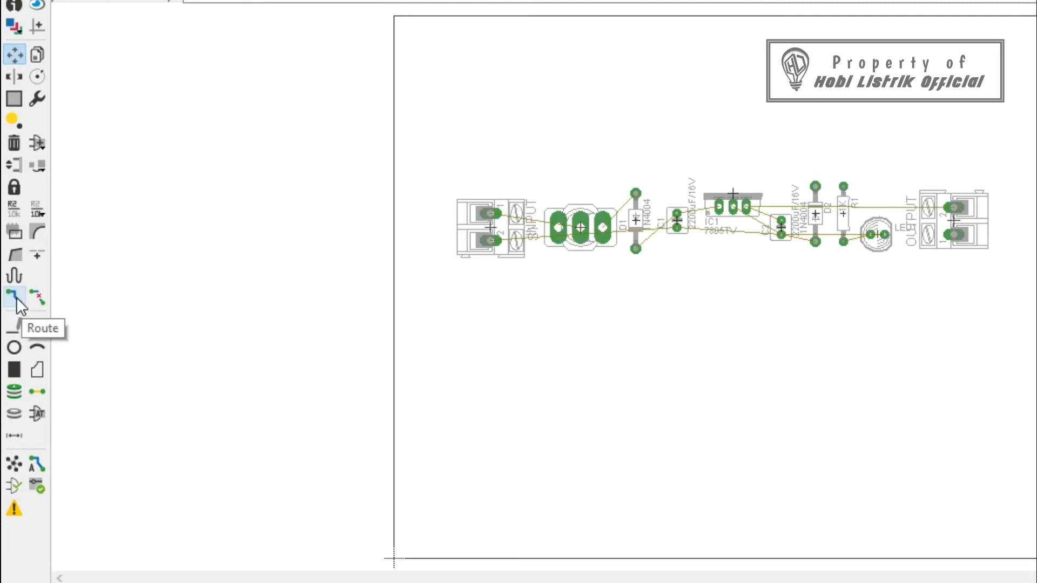
- Route the board connections on layer 16 Bottom using wire bend style 1 and a trace width of 0.04
mouse_move(16, 300)
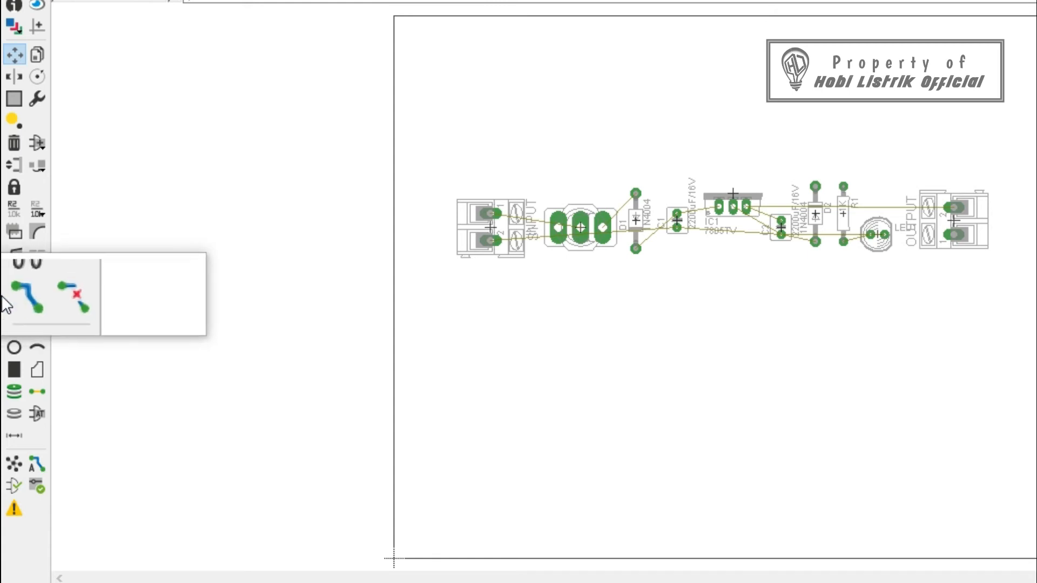
click(12, 298)
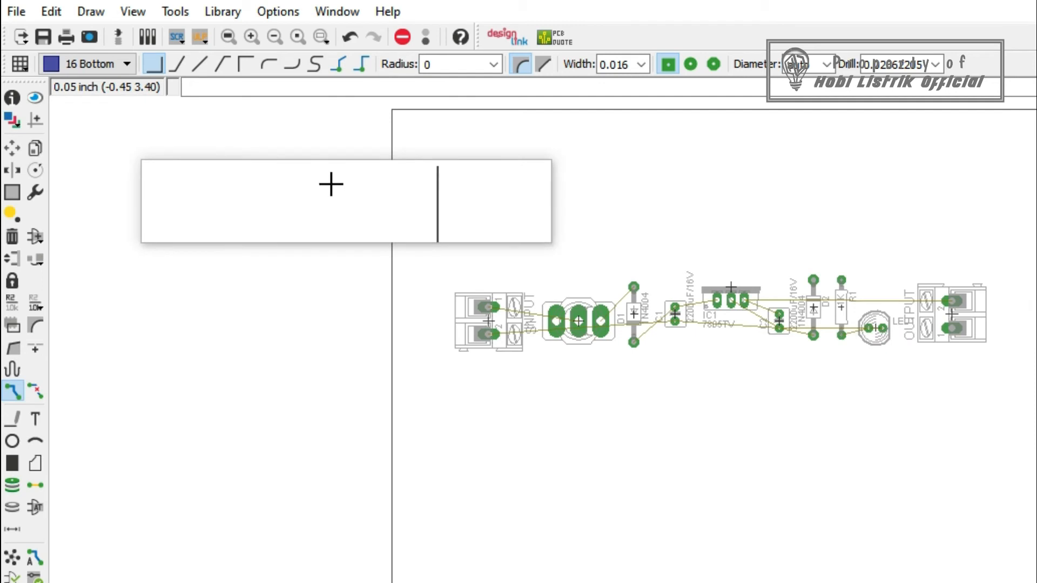
click(173, 66)
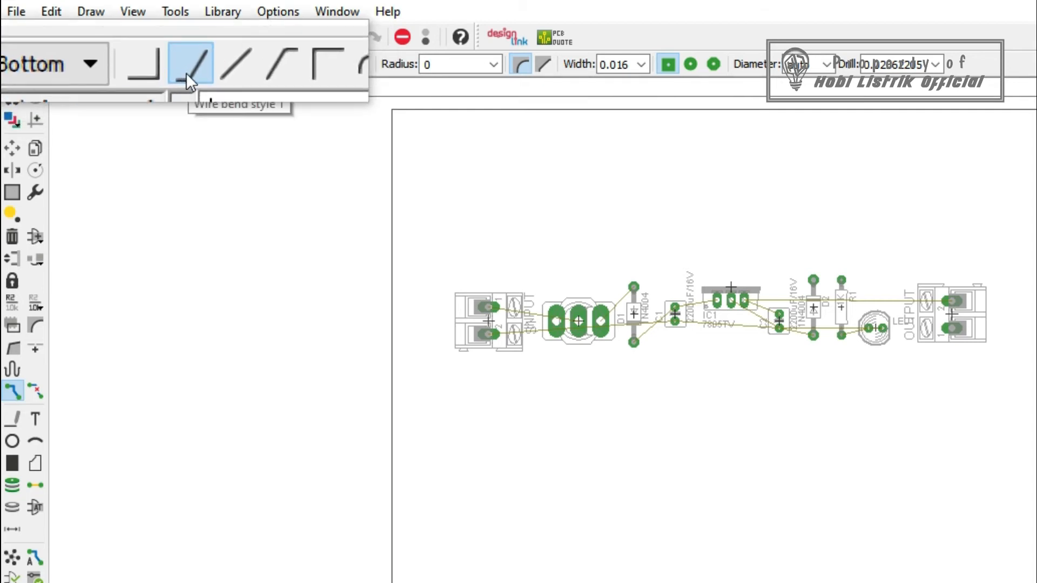
click(641, 65)
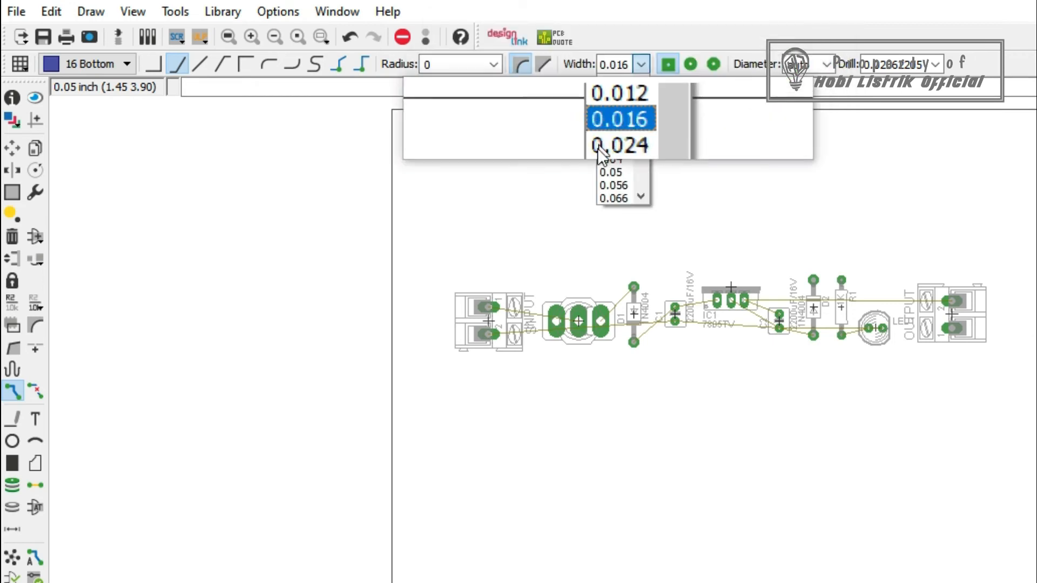
click(603, 161)
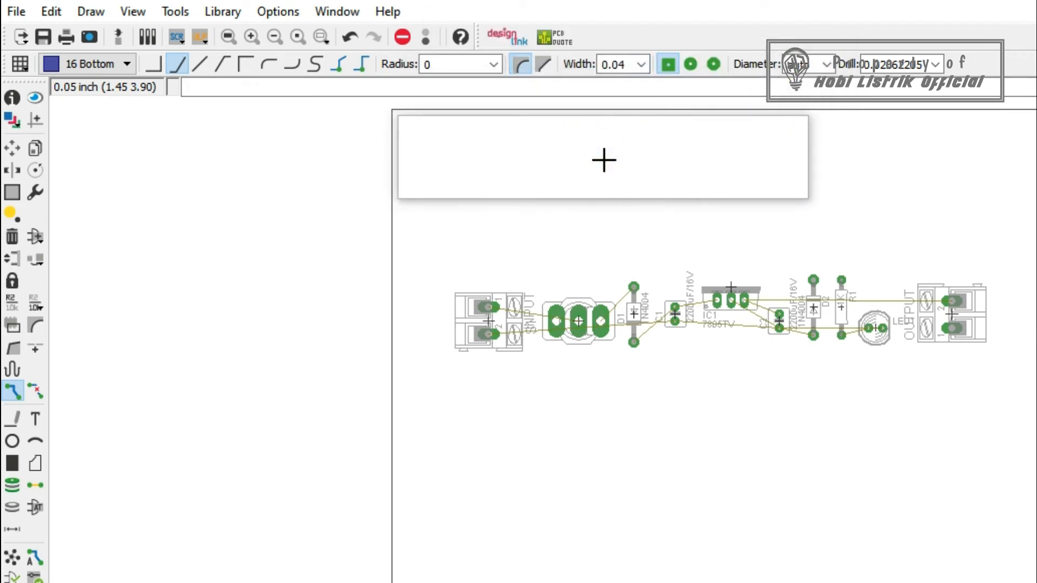
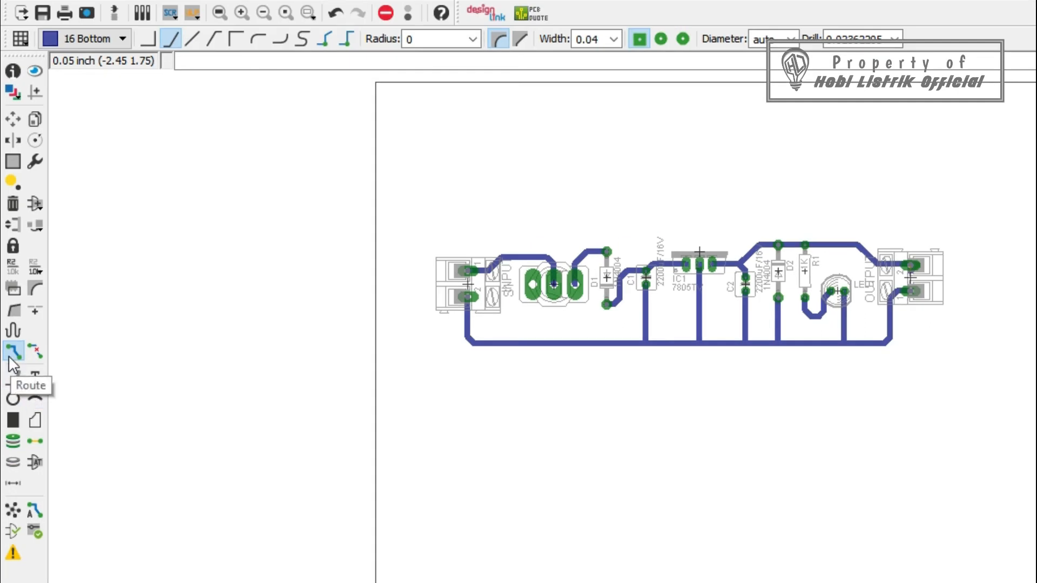
- Draw a closed rectangular frame around the routed circuit on layer 16 Bottom with a 0.04 wide line
click(14, 378)
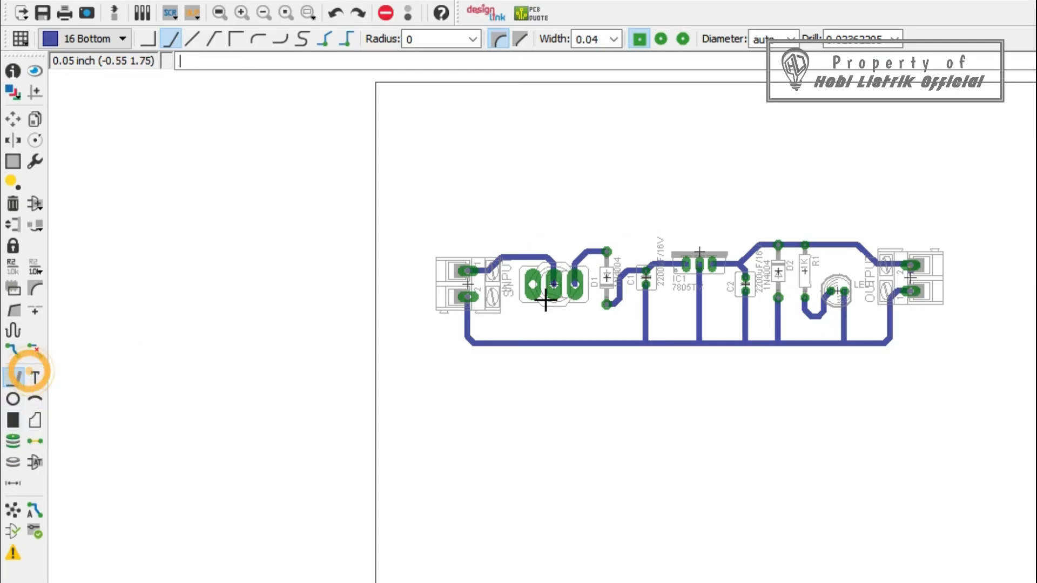
click(430, 218)
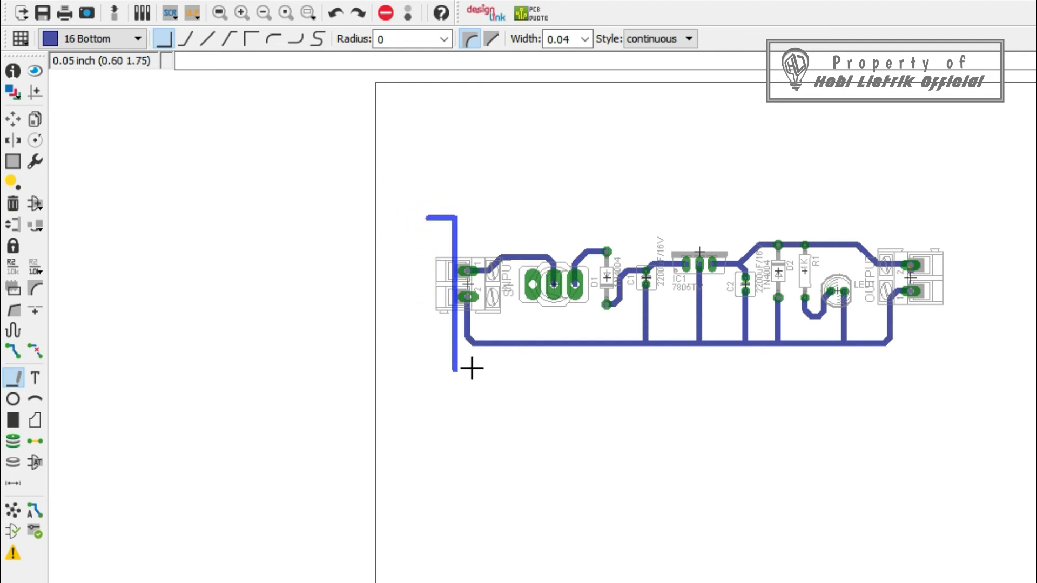
click(965, 306)
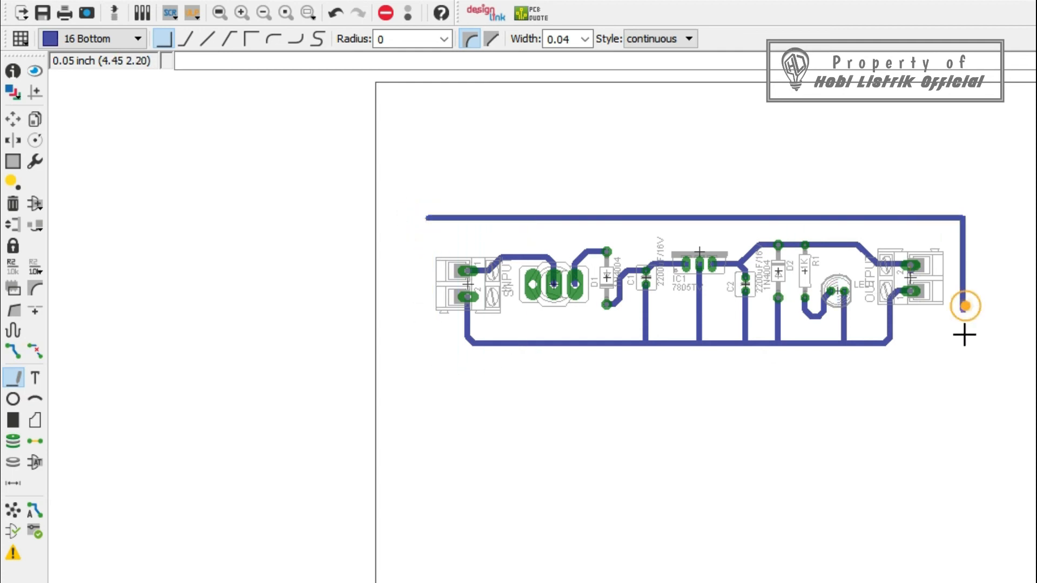
click(964, 382)
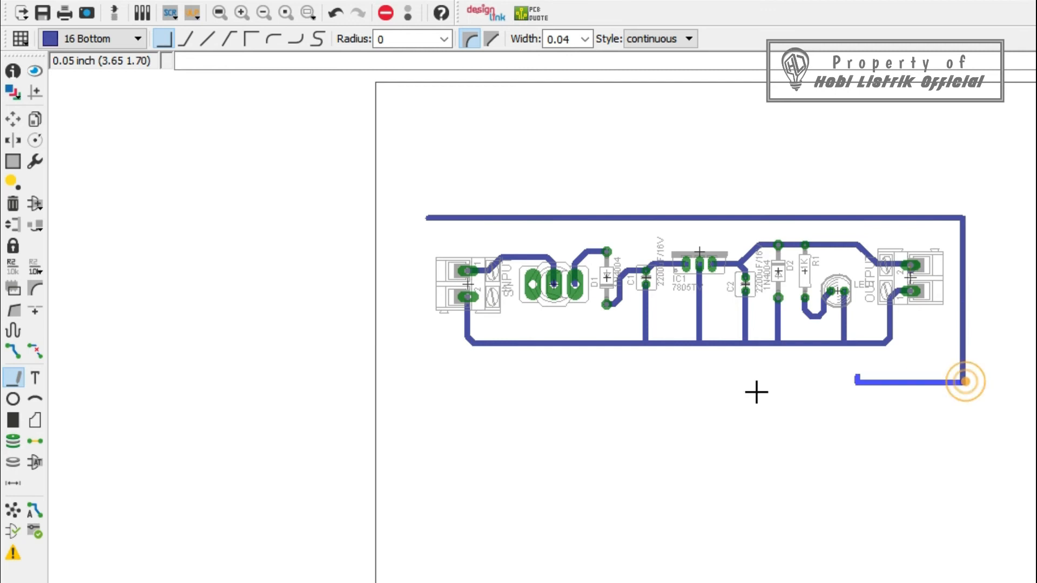
click(422, 367)
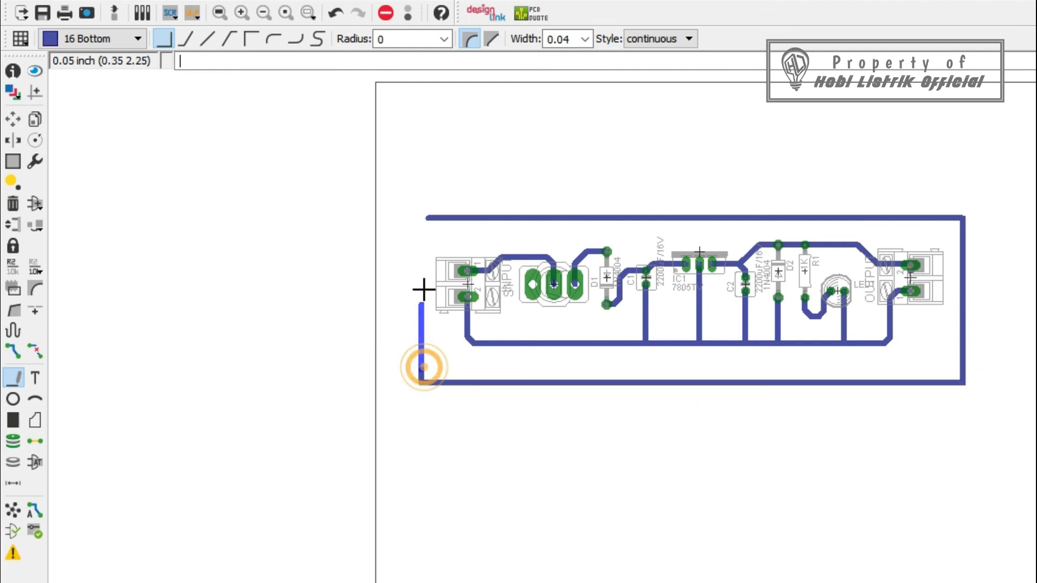
click(420, 217)
click(435, 218)
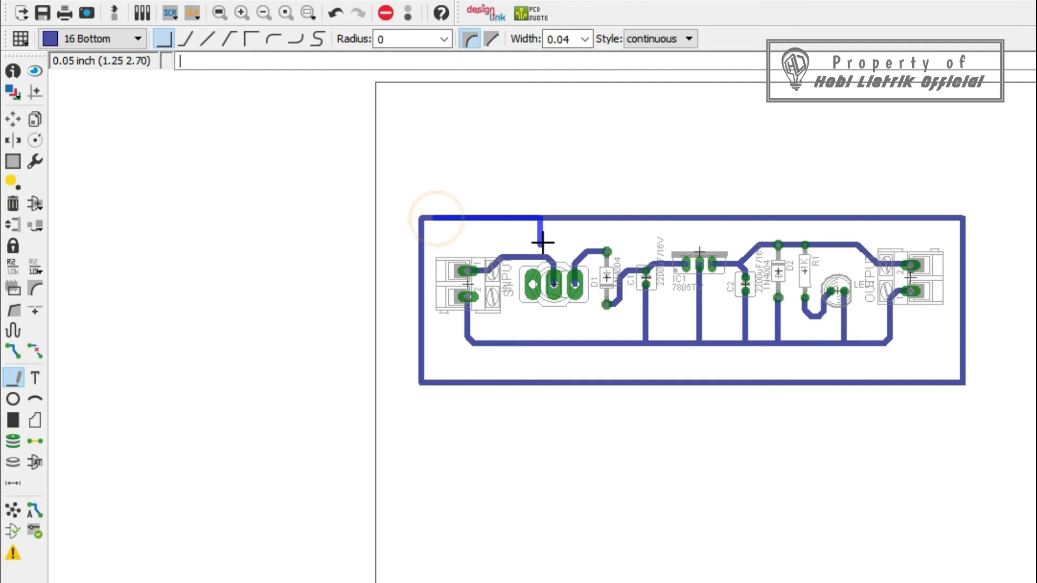
double_click(486, 218)
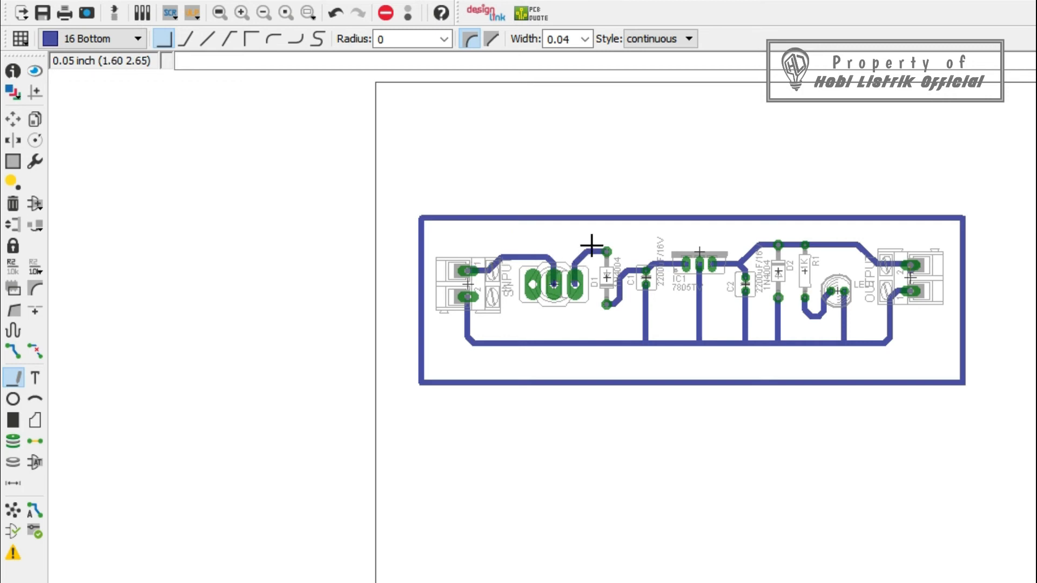
- Hide all board layers except 16 Bottom, 17 Pads and 18 Vias
click(34, 71)
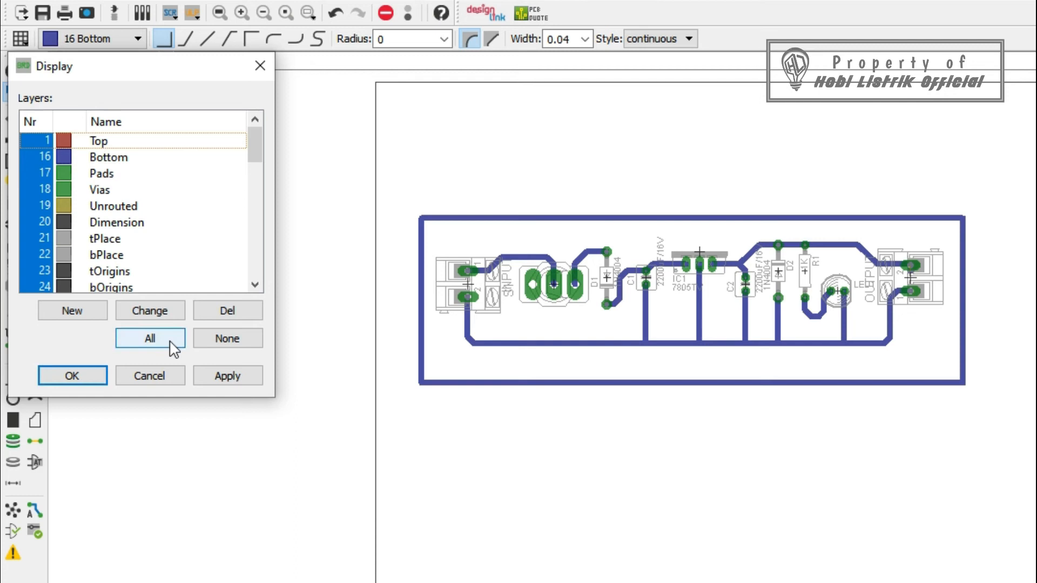
click(226, 339)
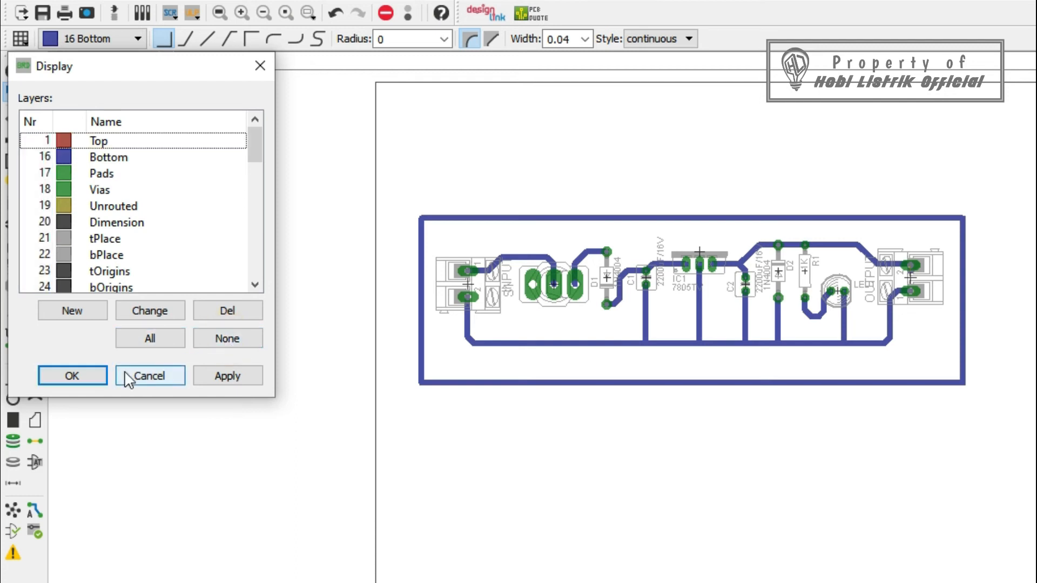
click(214, 377)
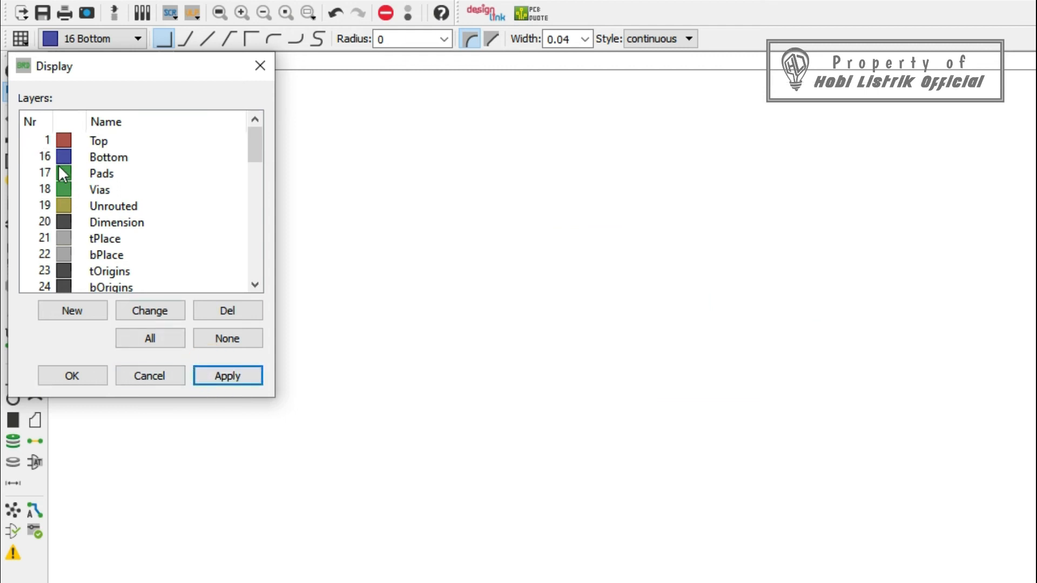
click(33, 157)
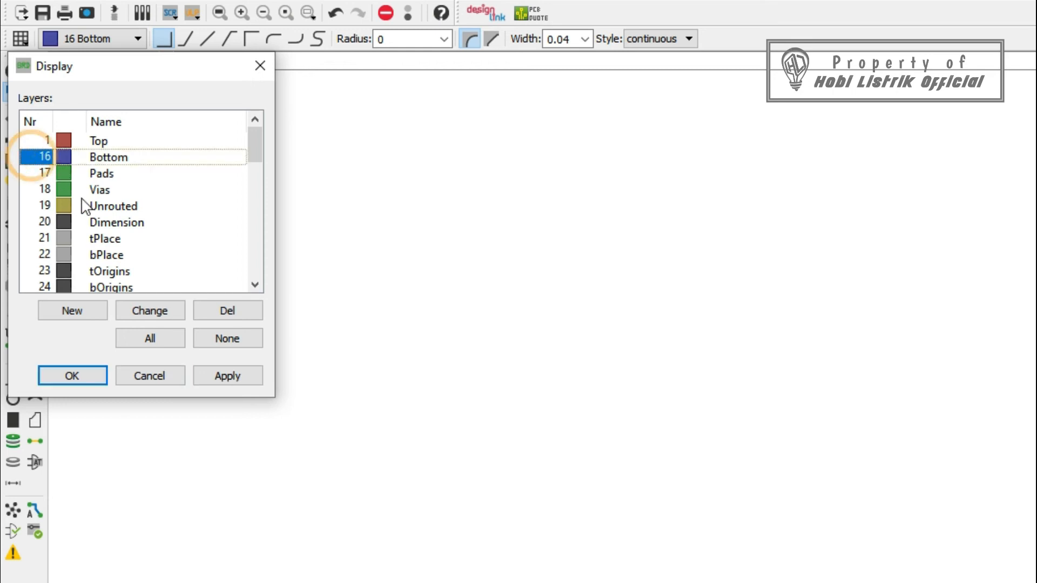
click(24, 173)
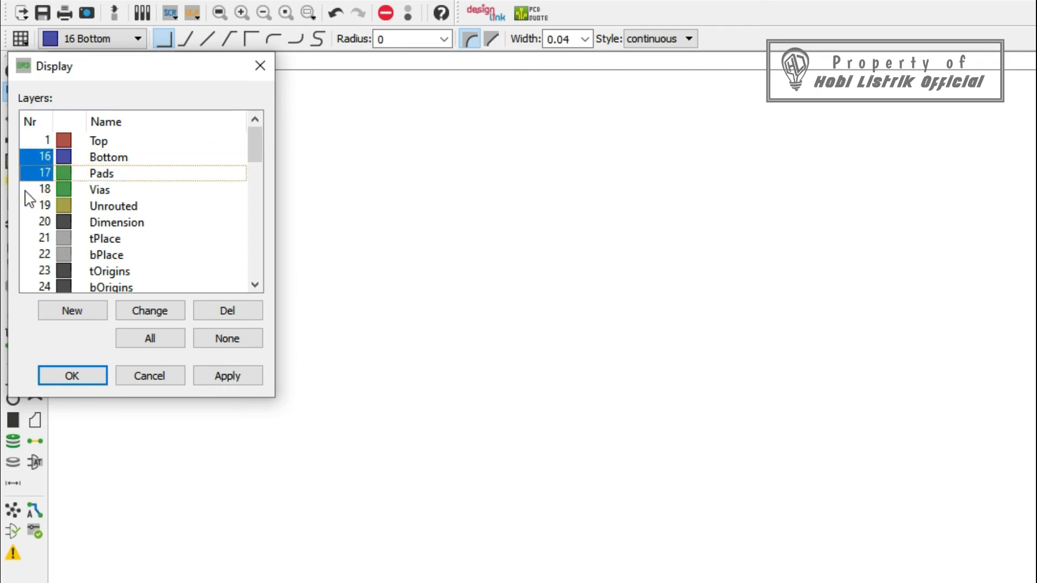
click(27, 190)
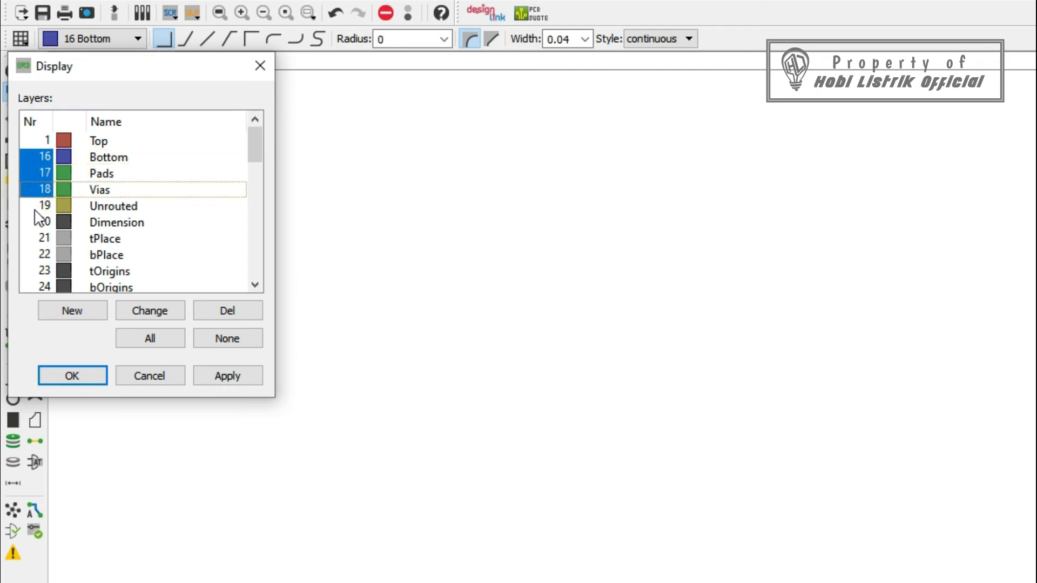
click(204, 378)
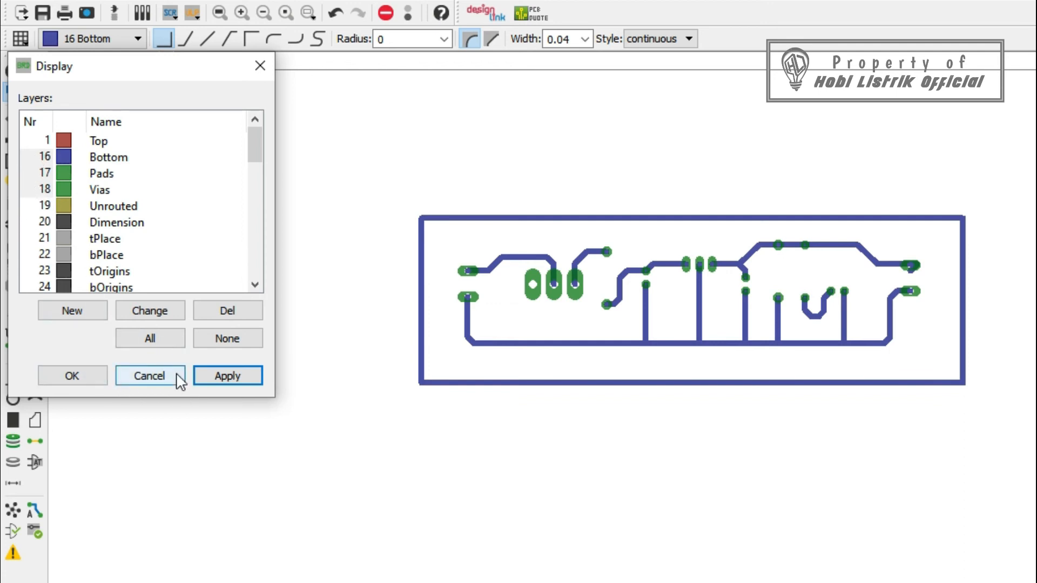
click(55, 381)
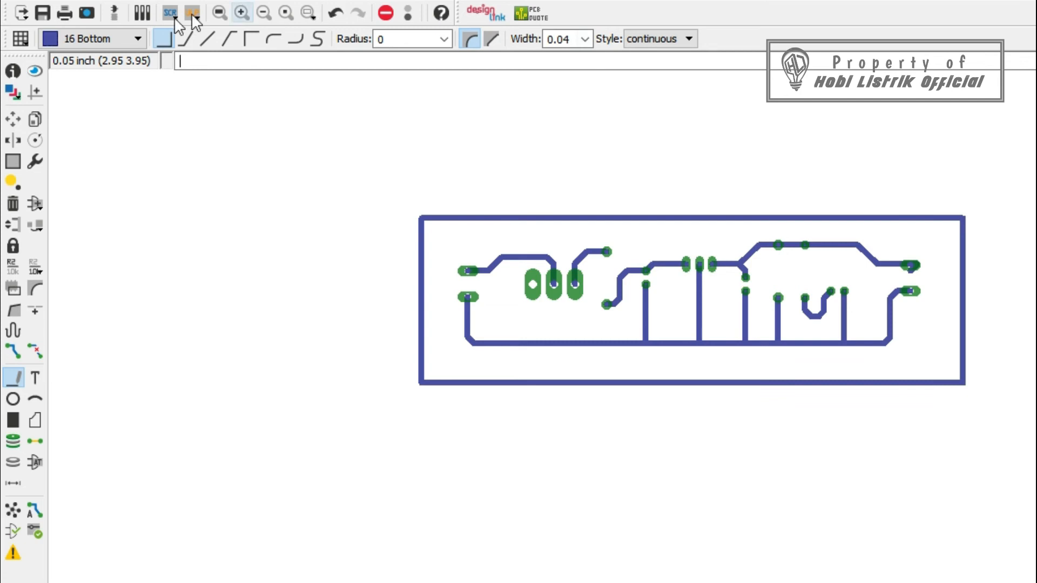
- Print the bottom copper layout with the Black option kept on, using the Nitro PDF Creator (Pro 11) printer
click(65, 12)
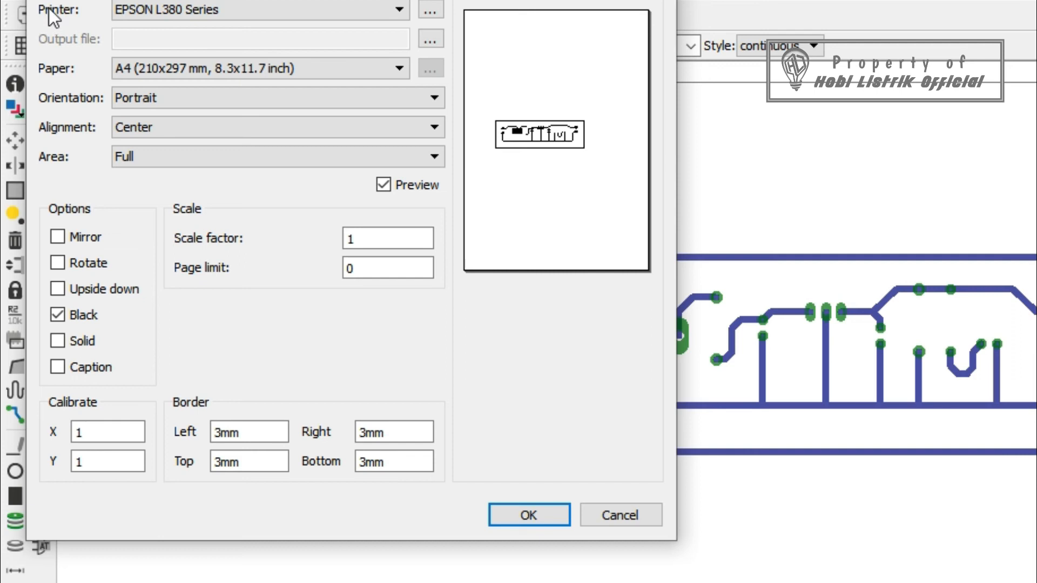
click(150, 10)
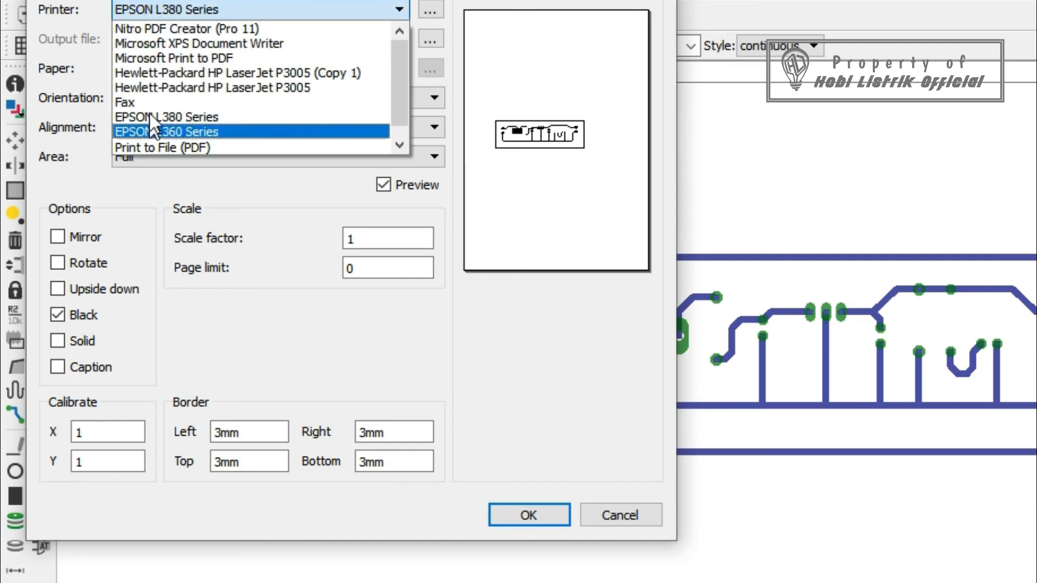
click(154, 34)
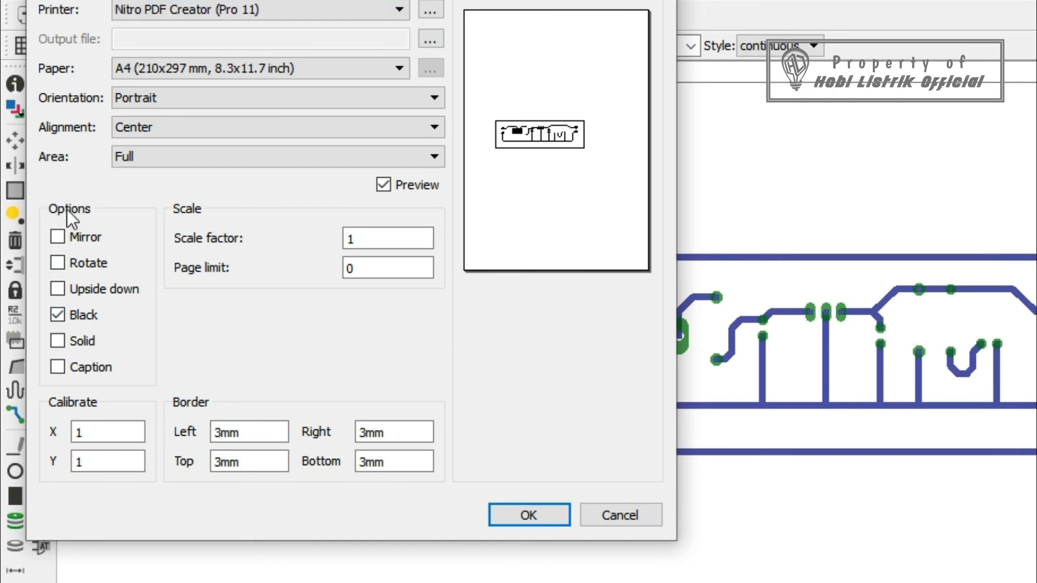
click(72, 316)
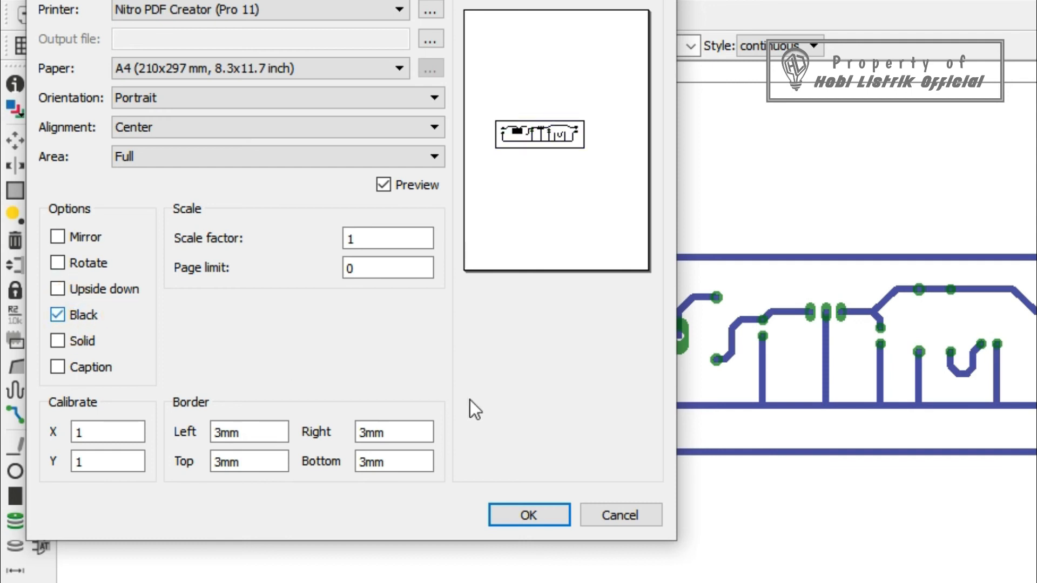
click(527, 514)
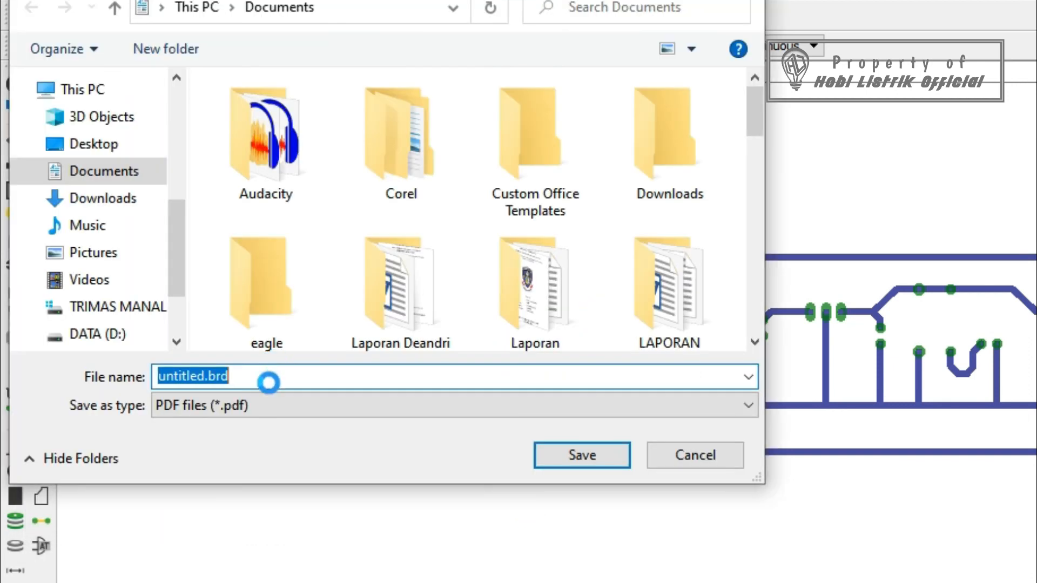
- Save the printed layout in Documents as a PDF file named PCB Regulator 5V Bawah
click(262, 383)
key(BackSpace)
key(BackSpace)
key(BackSpace)
key(BackSpace)
key(BackSpace)
key(BackSpace)
key(BackSpace)
key(BackSpace)
key(BackSpace)
key(BackSpace)
key(BackSpace)
key(BackSpace)
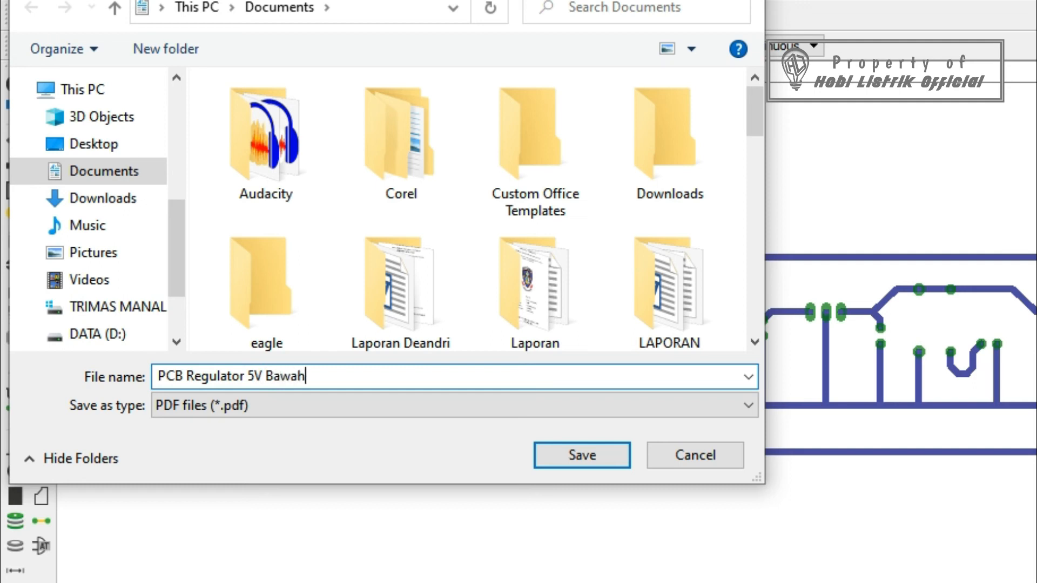
click(575, 452)
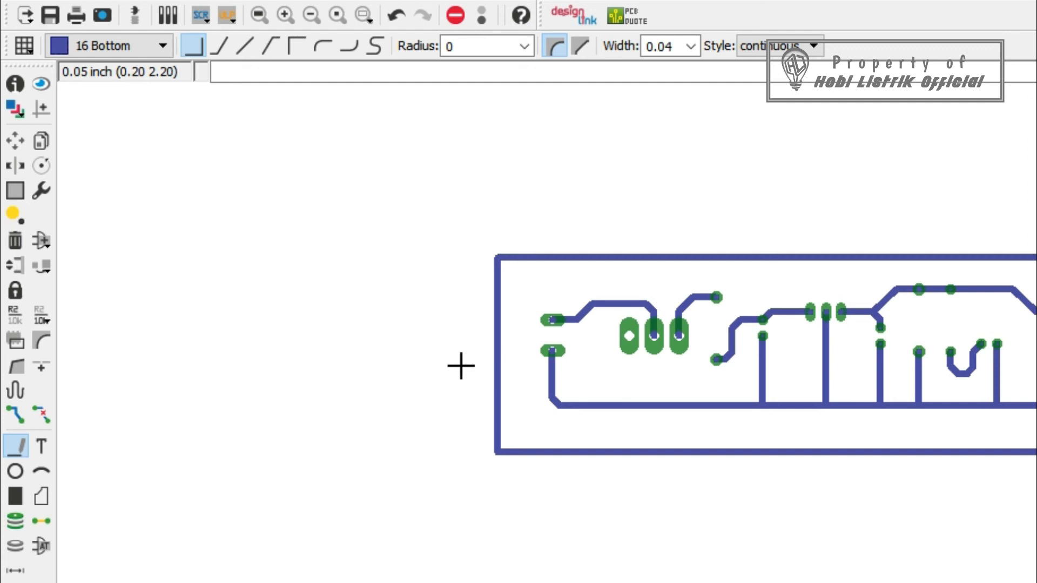
- Hide all board layers and display only 20 Dimension, 21 tPlace and 22 bPlace
click(16, 108)
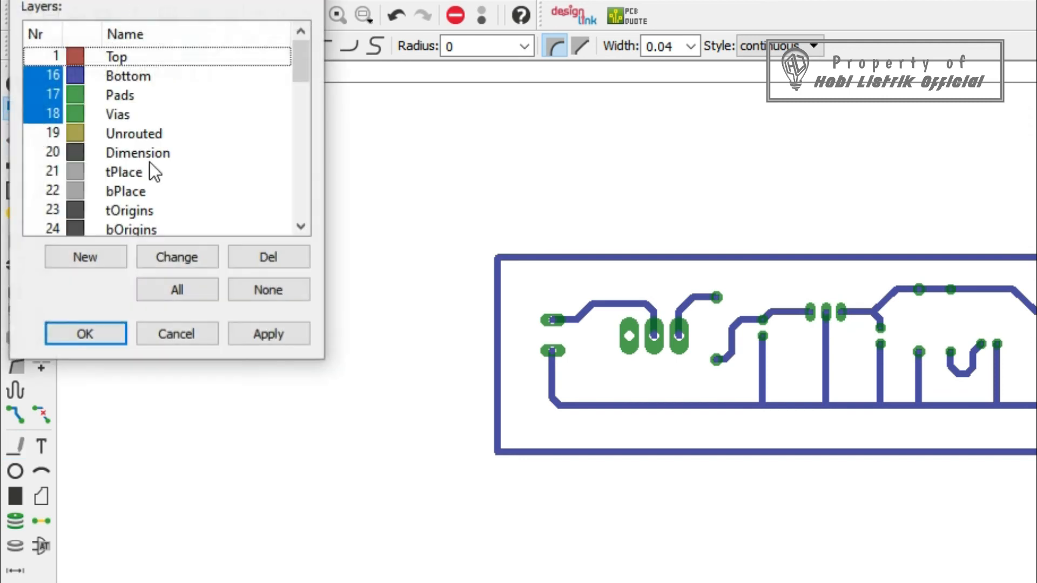
click(268, 292)
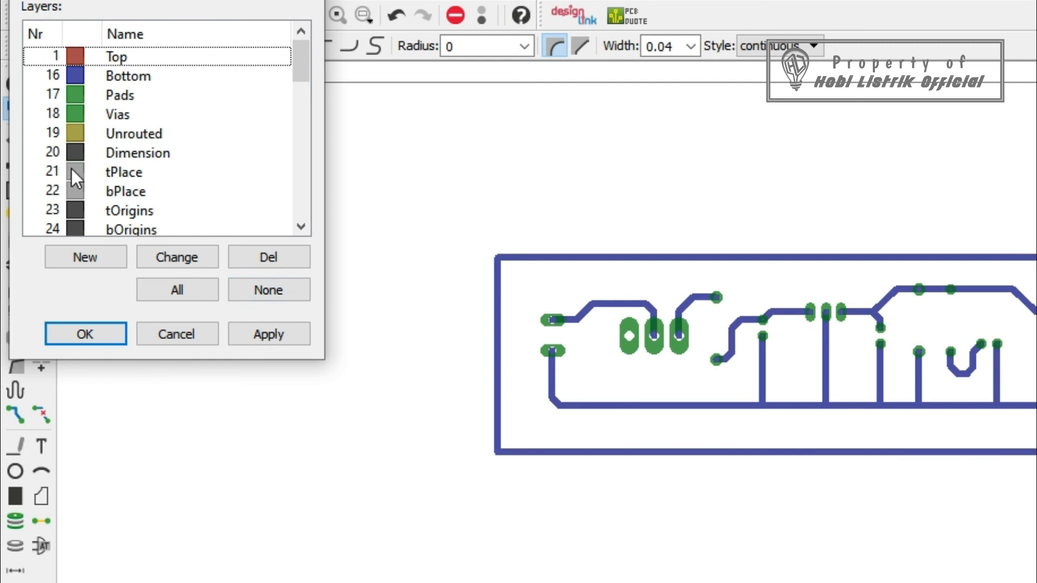
click(37, 148)
click(33, 173)
click(37, 184)
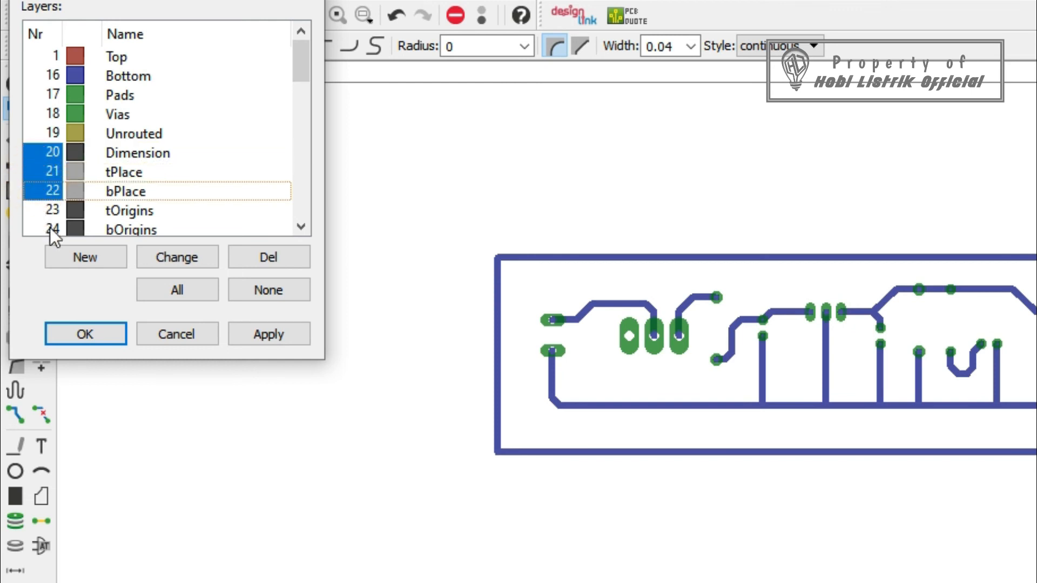
click(237, 338)
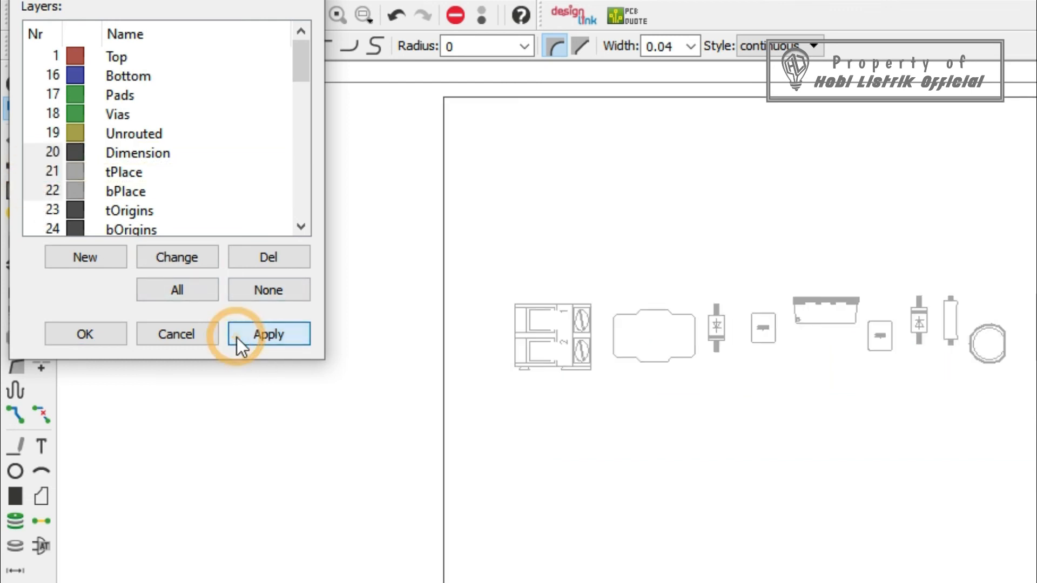
- Add layers 23 tOrigins, 24 bOrigins and 25 tNames to the displayed board layers
ctrl+click(33, 210)
click(267, 328)
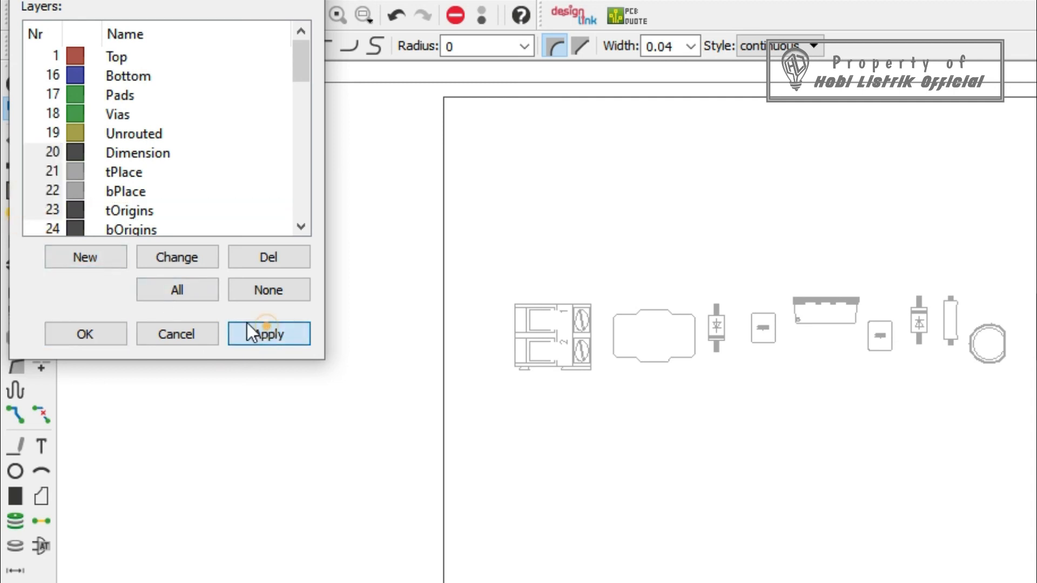
ctrl+click(38, 230)
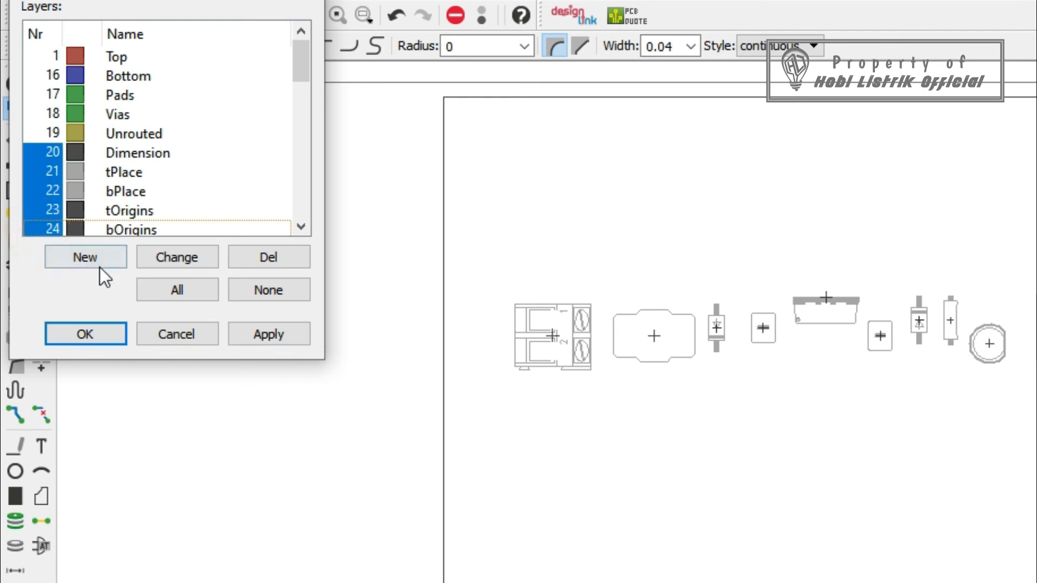
click(268, 337)
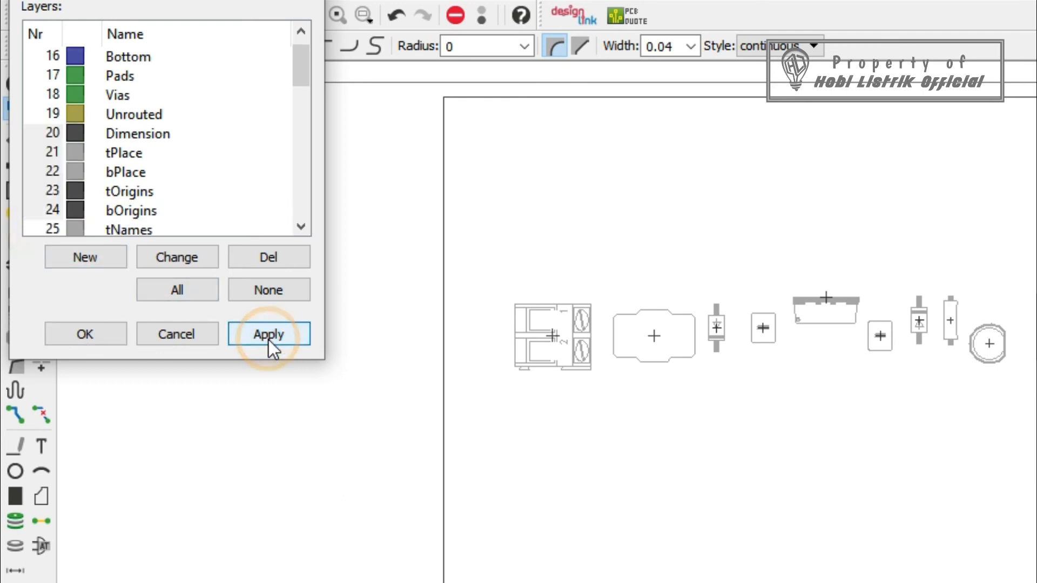
ctrl+click(44, 226)
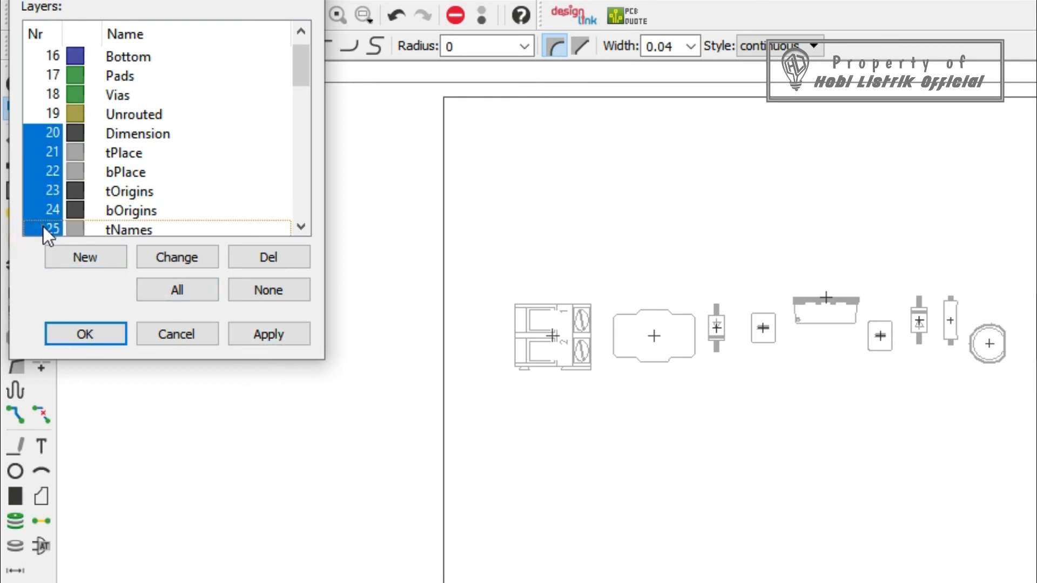
click(252, 332)
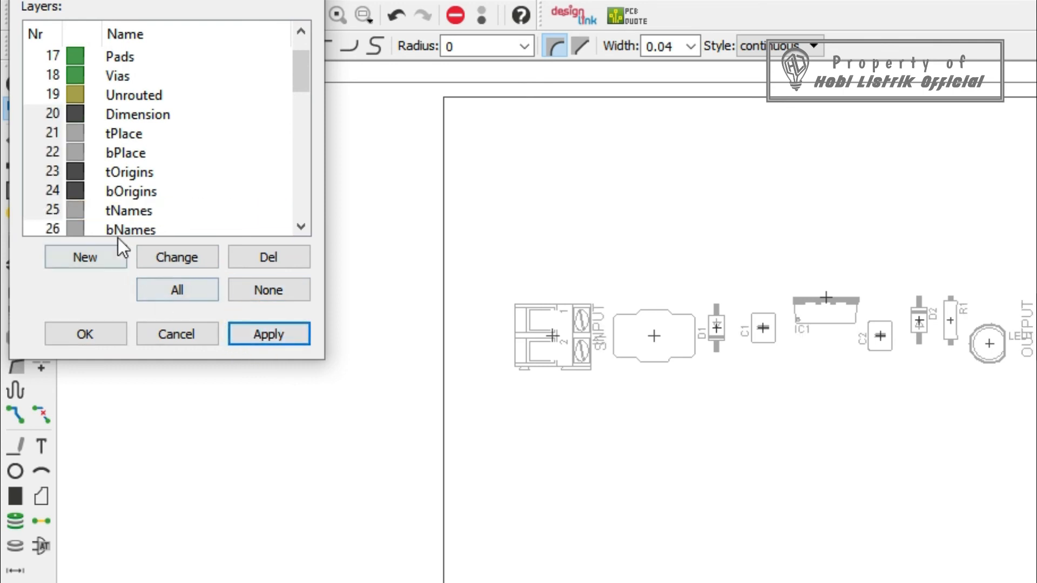
- Add layers 26 bNames, 27 tValues and 28 bValues to the displayed board layers
scroll(117, 215, down, 1)
ctrl+click(39, 171)
click(270, 326)
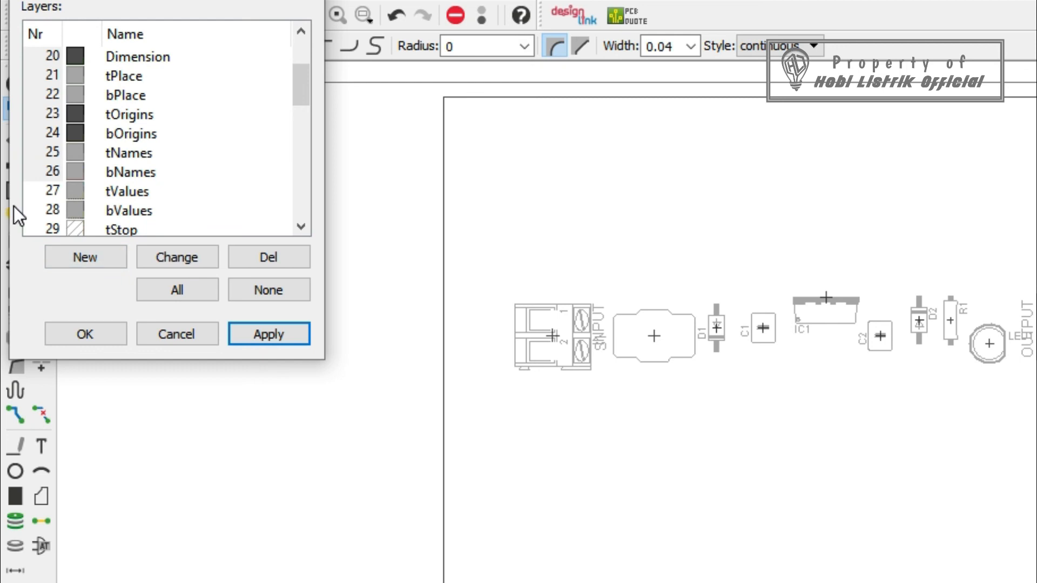
ctrl+click(37, 186)
click(280, 329)
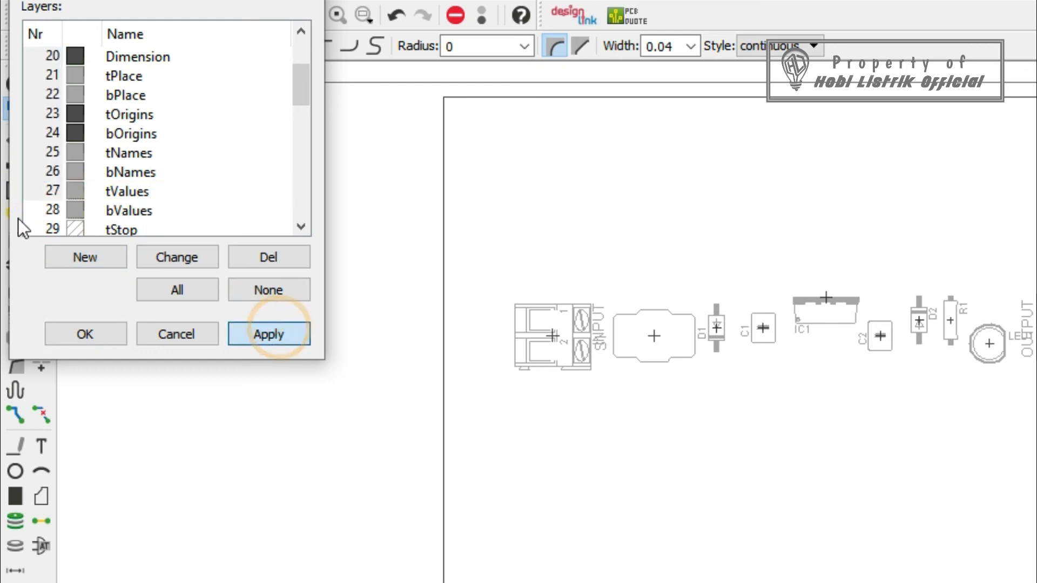
ctrl+click(30, 210)
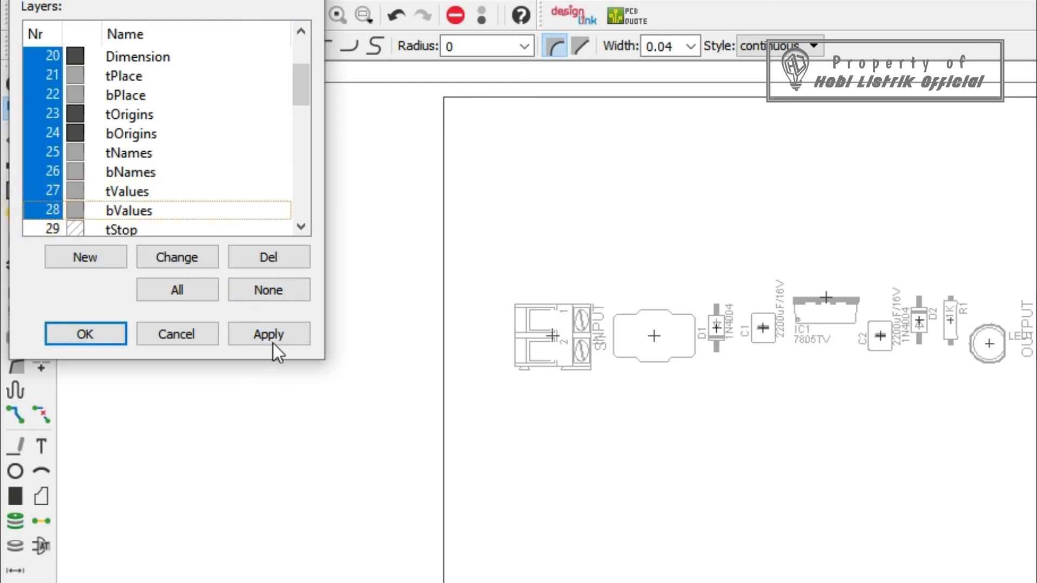
click(258, 335)
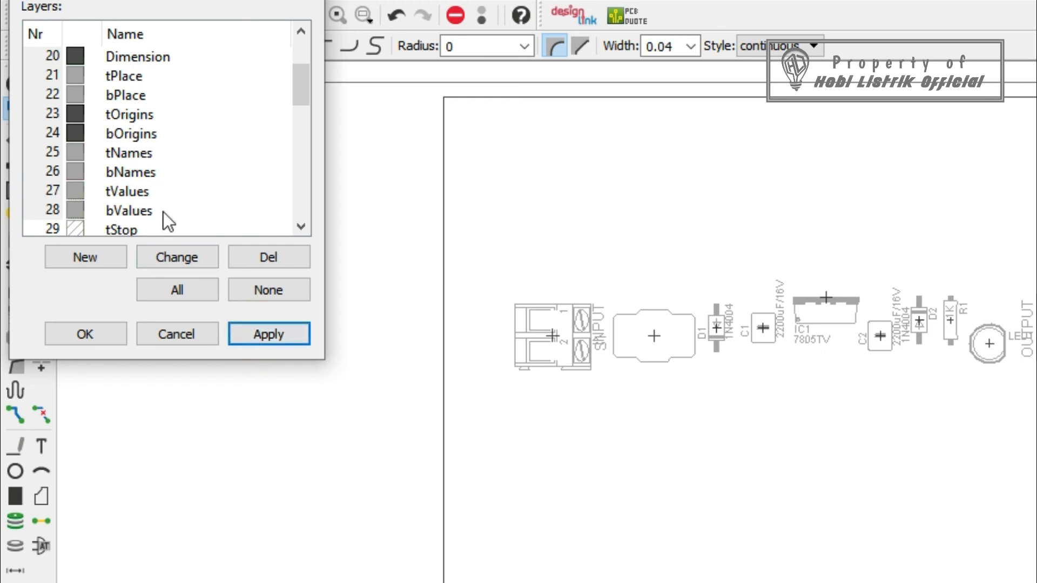
- Add layers 29 tStop, 30 bStop and 31 tCream to the displayed board layers
scroll(163, 211, down, 1)
ctrl+click(46, 172)
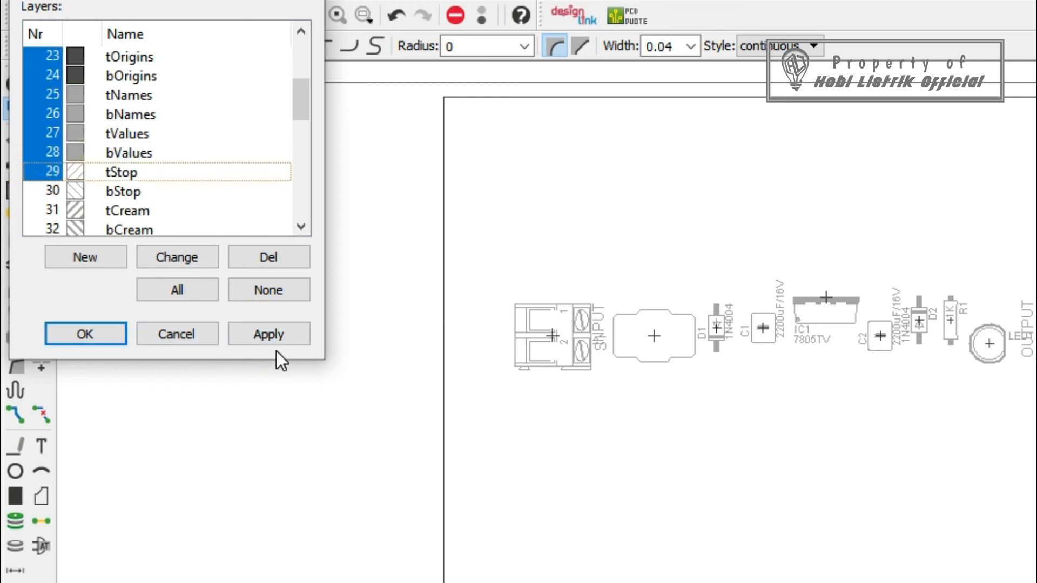
click(264, 337)
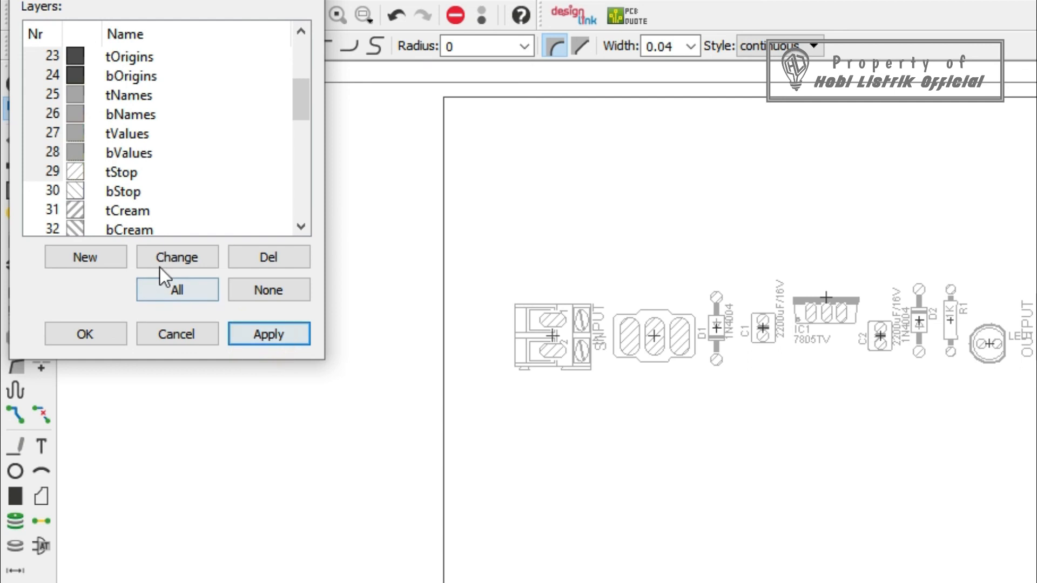
shift+click(38, 190)
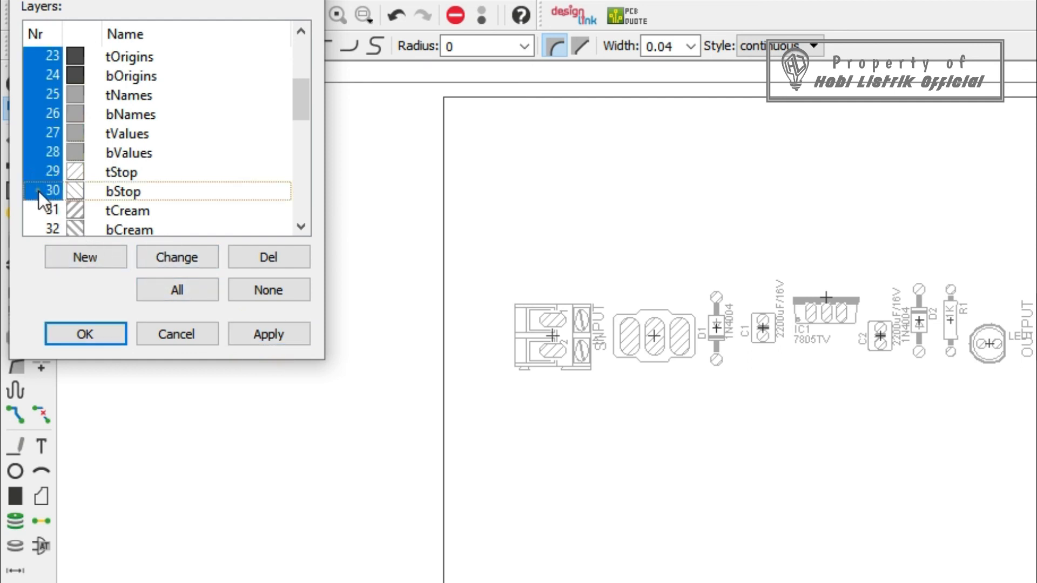
click(236, 327)
shift+click(29, 212)
click(270, 343)
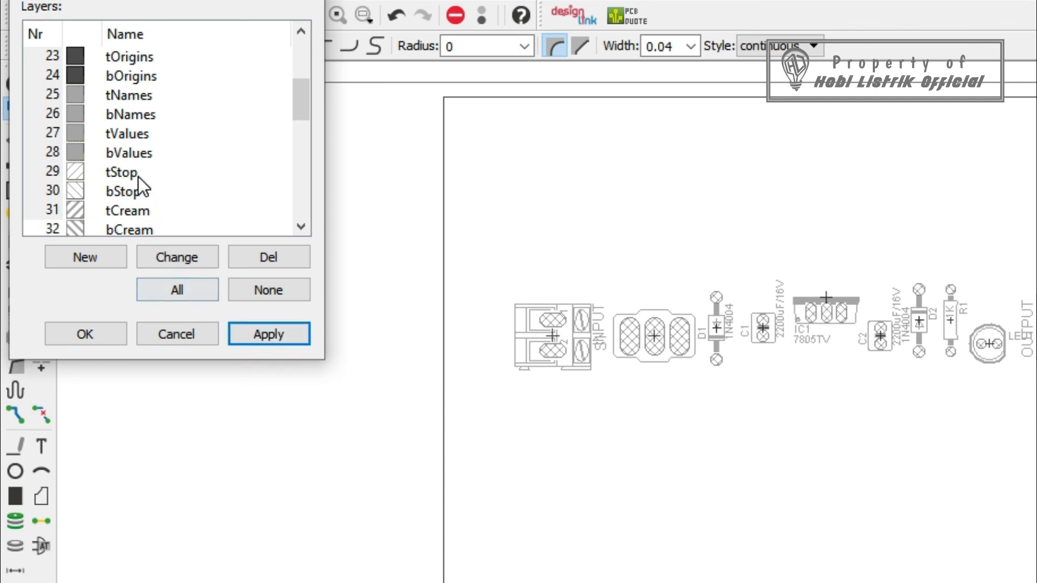
- Add layers 33 tFinish, 34 bFinish, 37 tTest and 38 bTest to the displayed board layers
scroll(139, 177, down, 2)
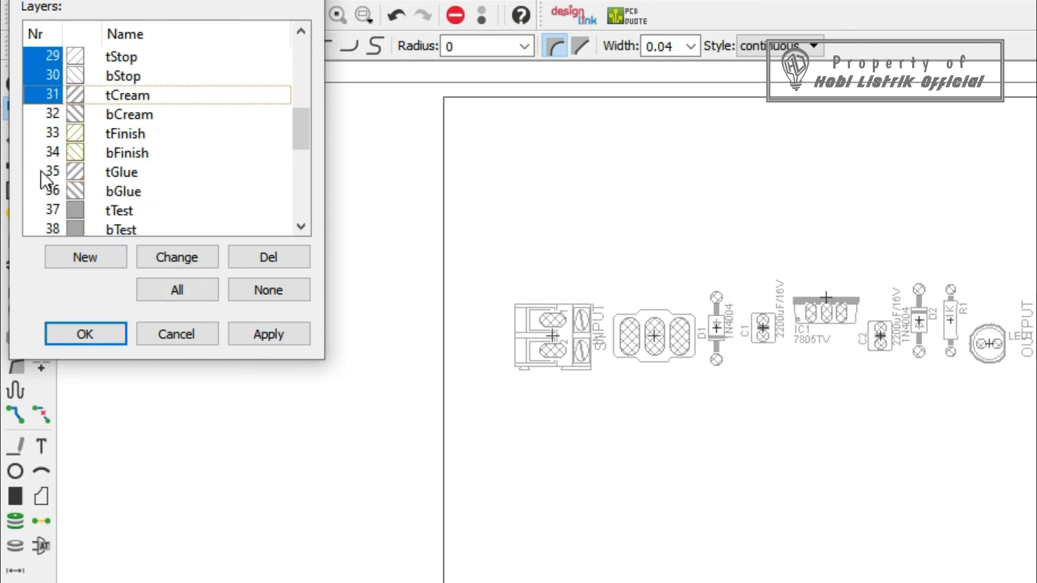
ctrl+click(40, 157)
click(271, 338)
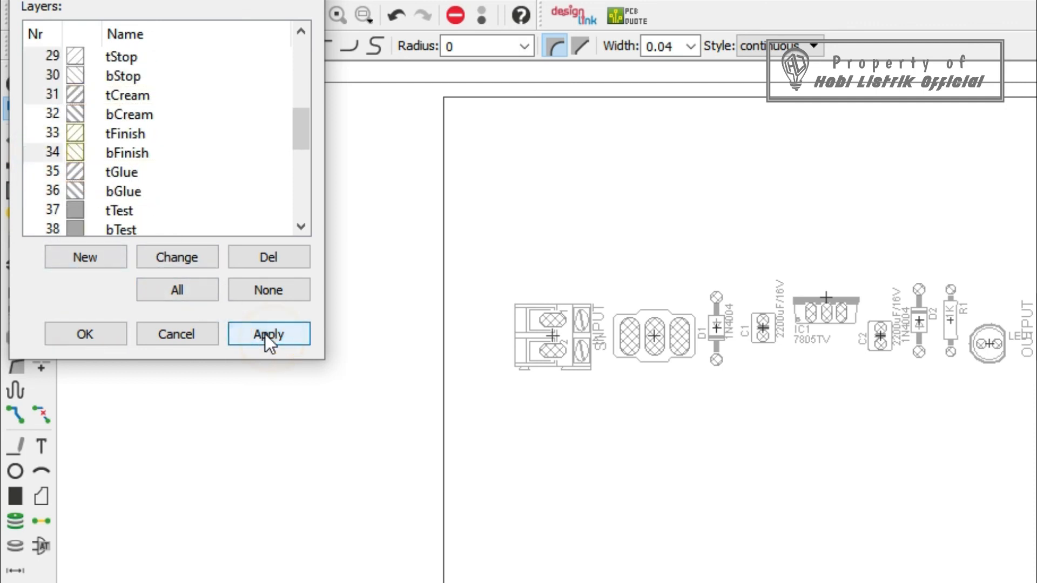
ctrl+click(38, 133)
click(246, 318)
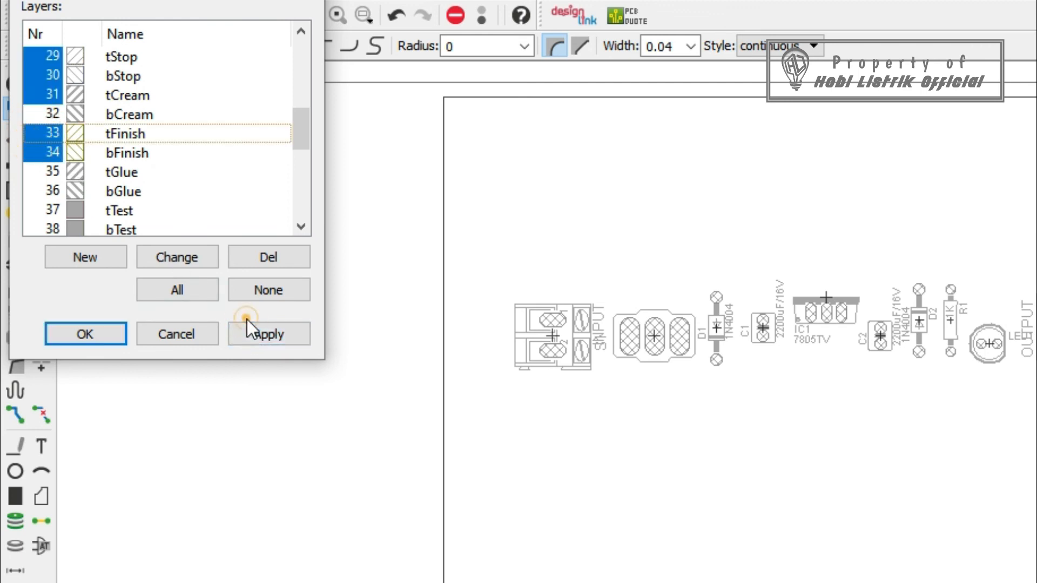
ctrl+click(45, 211)
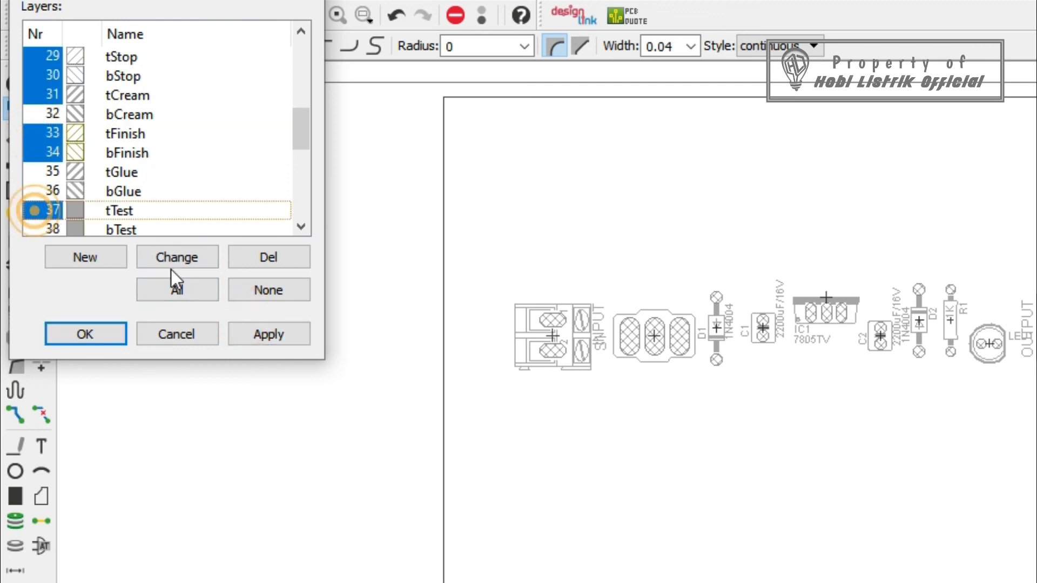
click(253, 332)
ctrl+click(31, 230)
click(264, 332)
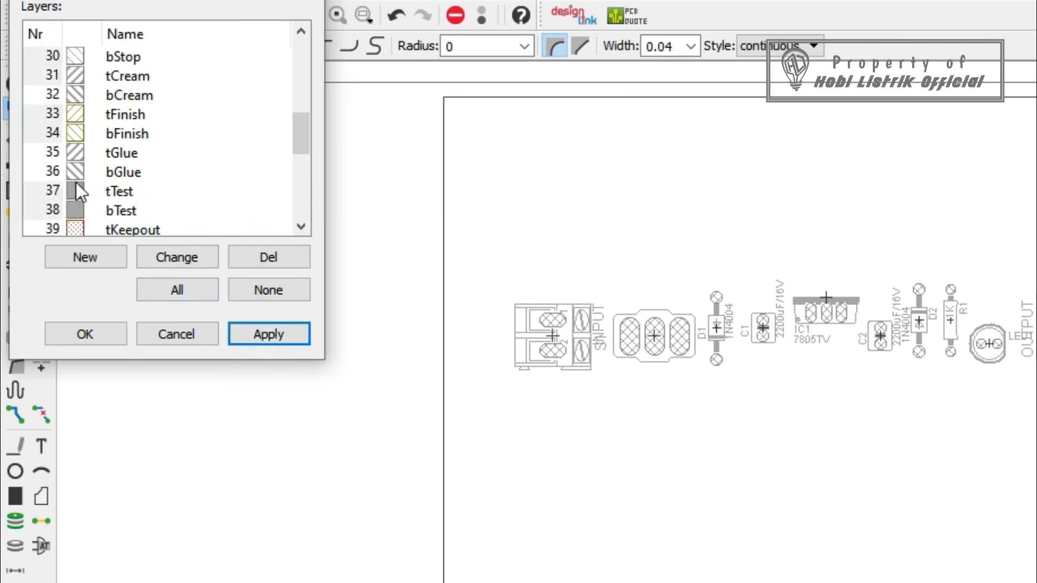
- Add layers 17 Pads and 18 Vias to the displayed board layers and close the layer settings
scroll(74, 181, down, 3)
scroll(54, 140, up, 8)
ctrl+click(29, 95)
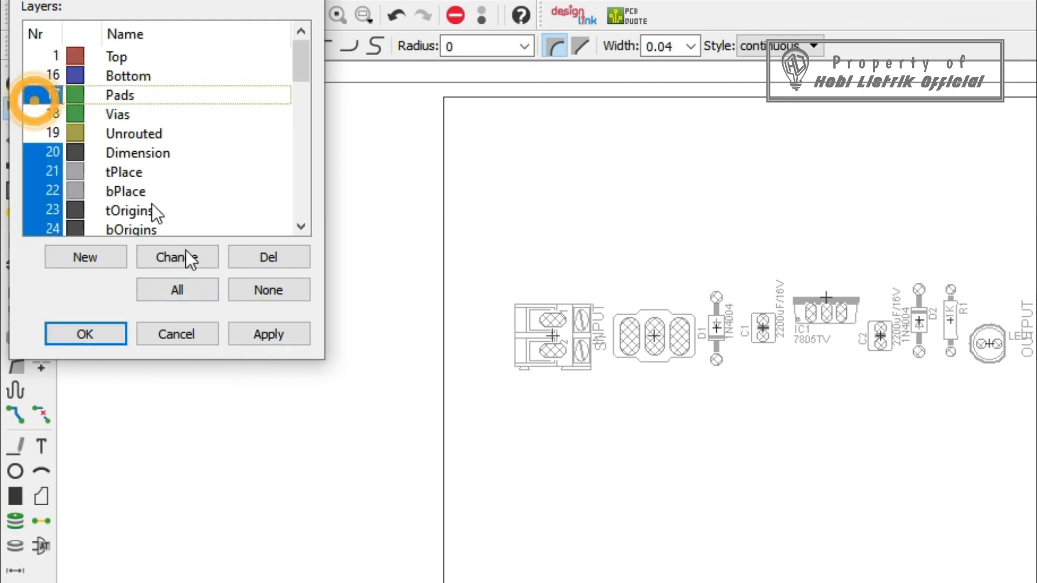
click(271, 333)
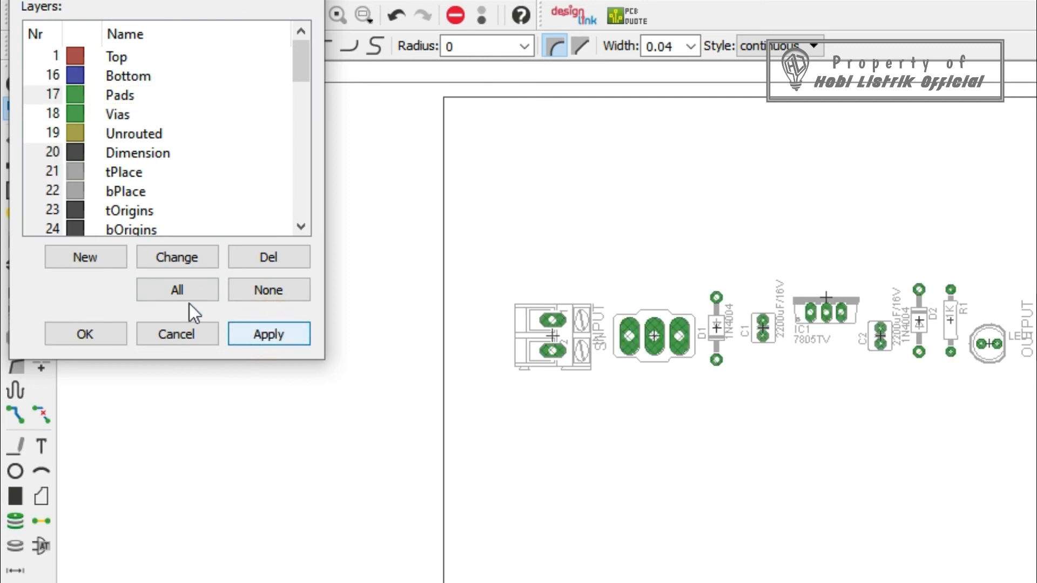
ctrl+click(43, 96)
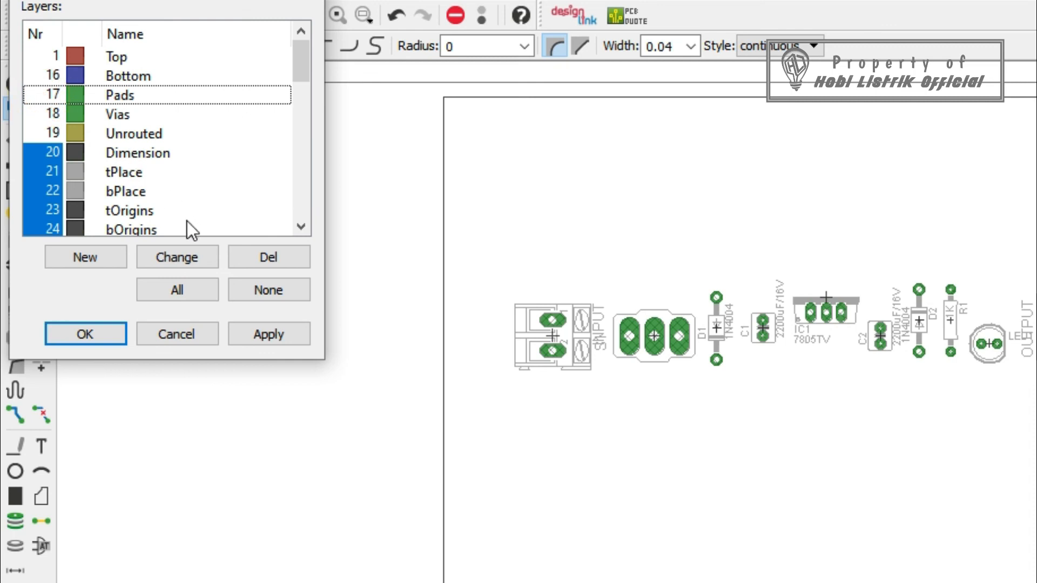
ctrl+click(31, 94)
ctrl+click(28, 114)
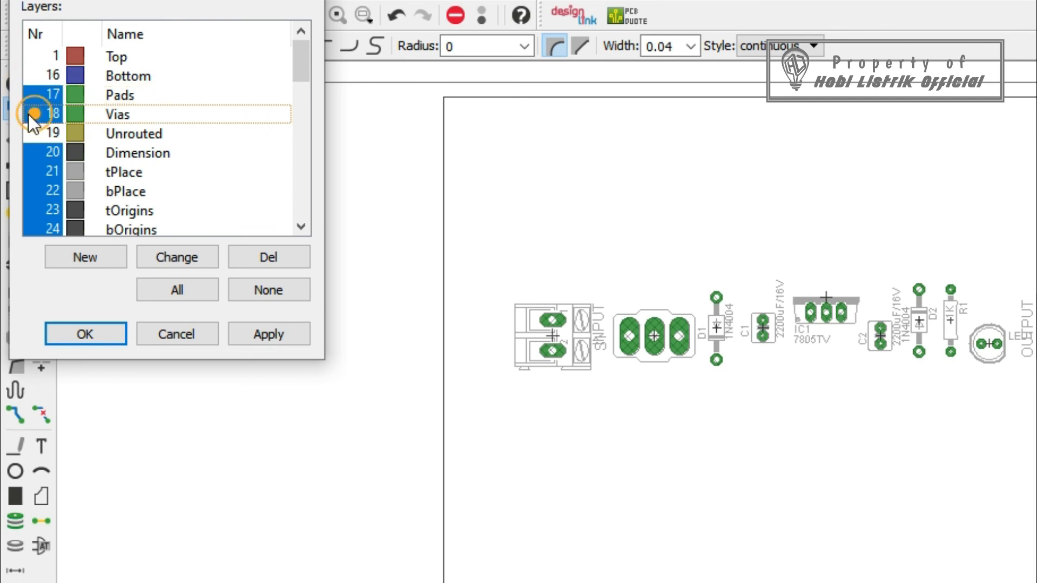
click(273, 327)
click(262, 335)
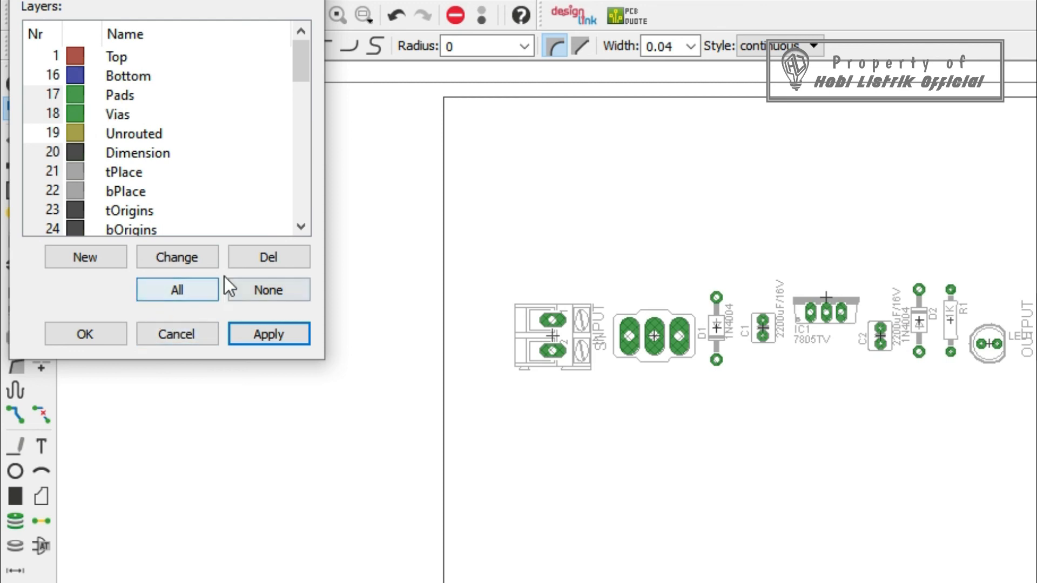
click(116, 328)
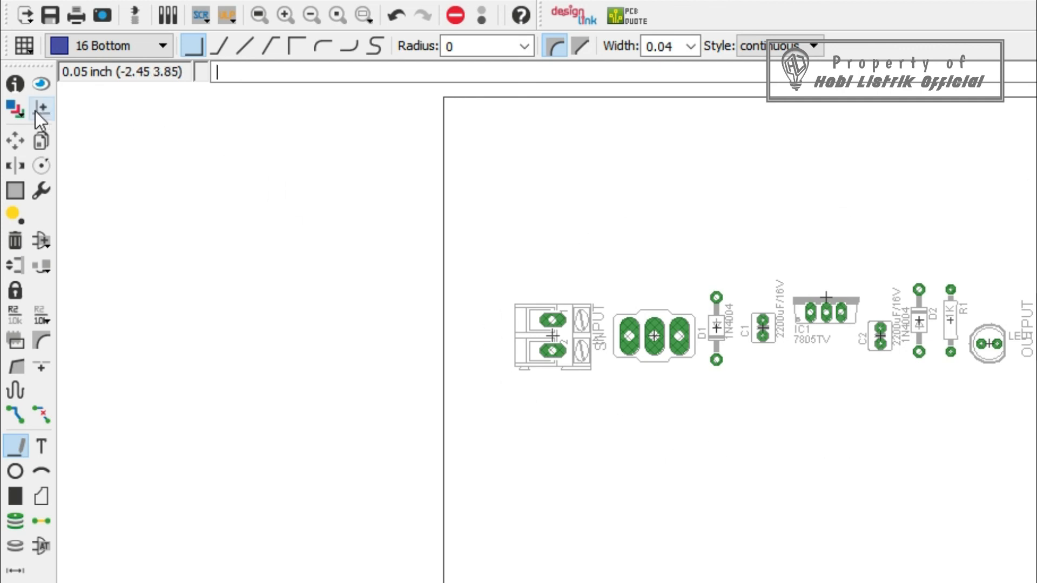
- Add layer 16 Bottom back to the displayed board layers and close the layer settings
click(15, 109)
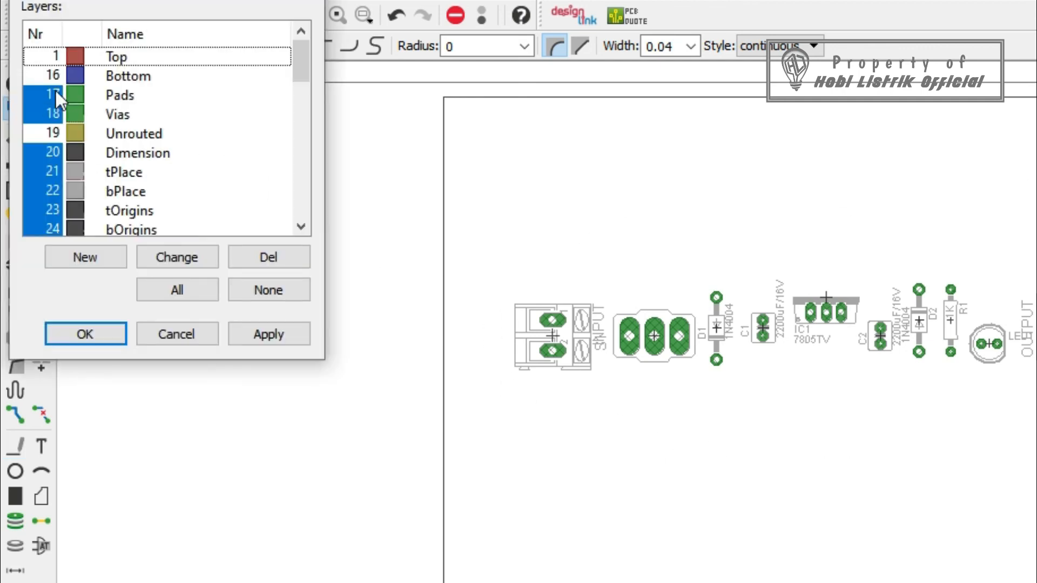
ctrl+click(46, 76)
click(261, 337)
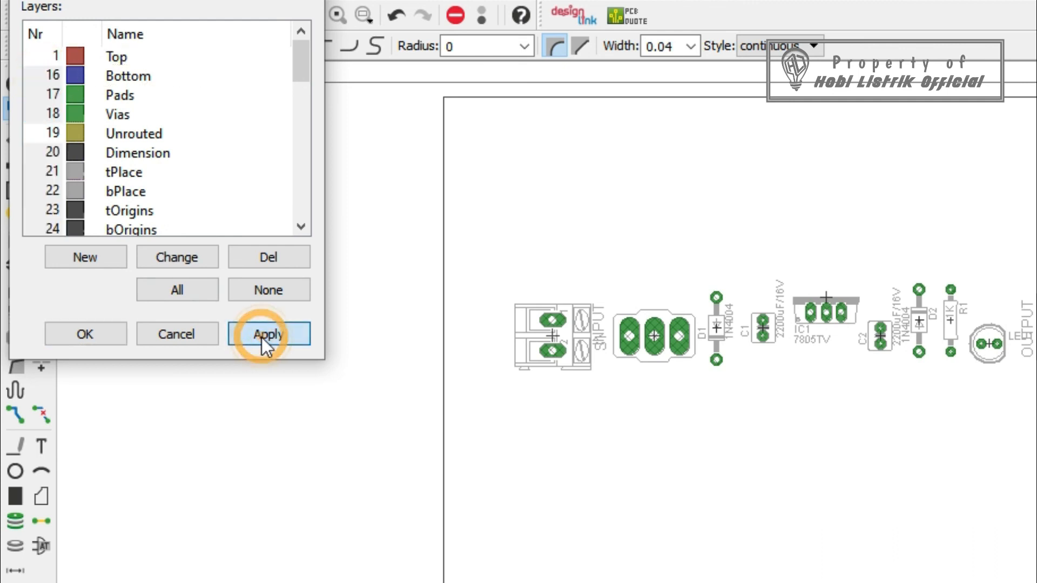
click(102, 336)
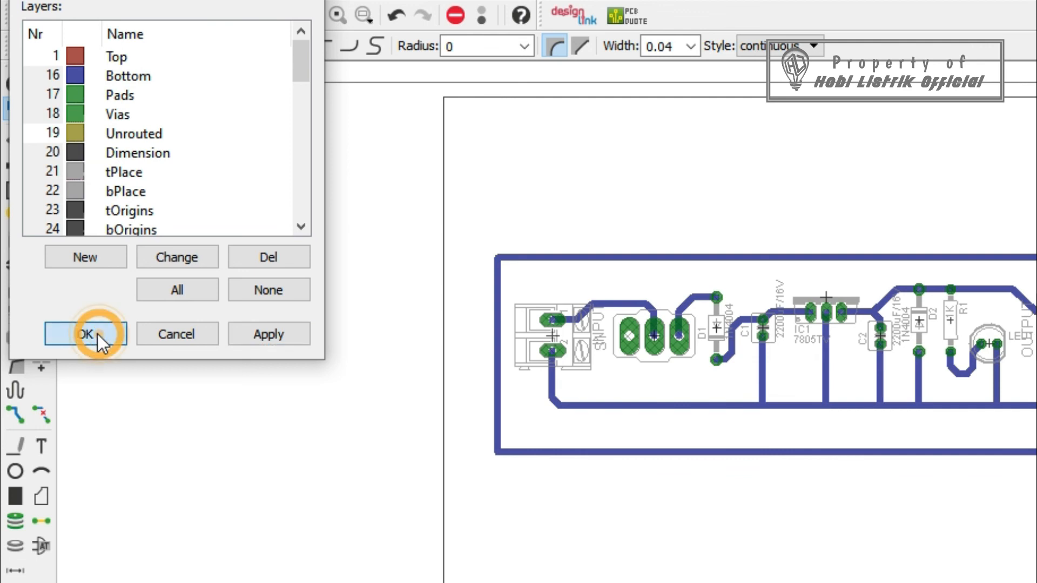
- Set the line tool to draw on layer 20 Dimension
click(15, 443)
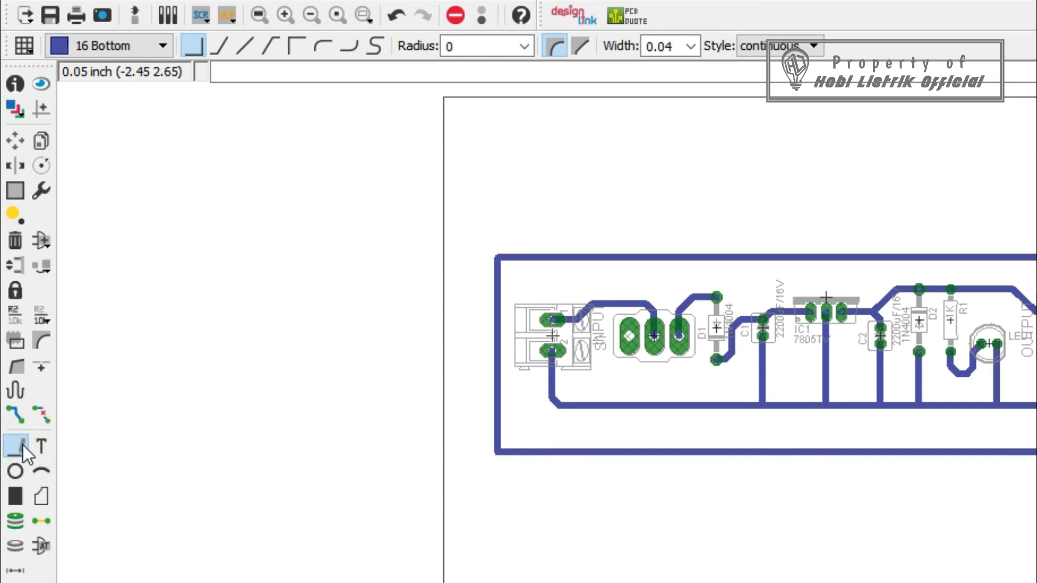
click(35, 444)
click(150, 49)
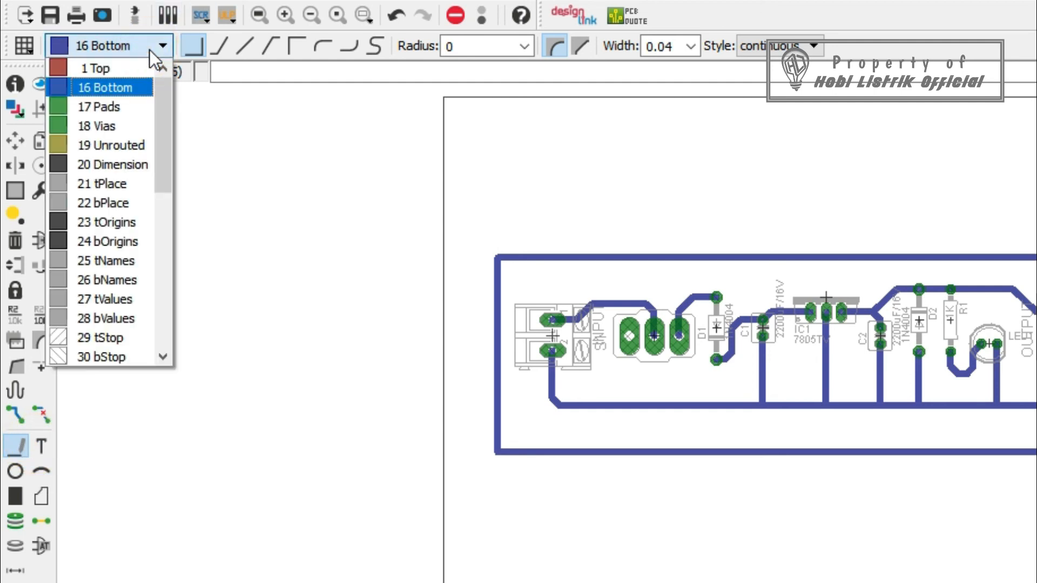
click(125, 163)
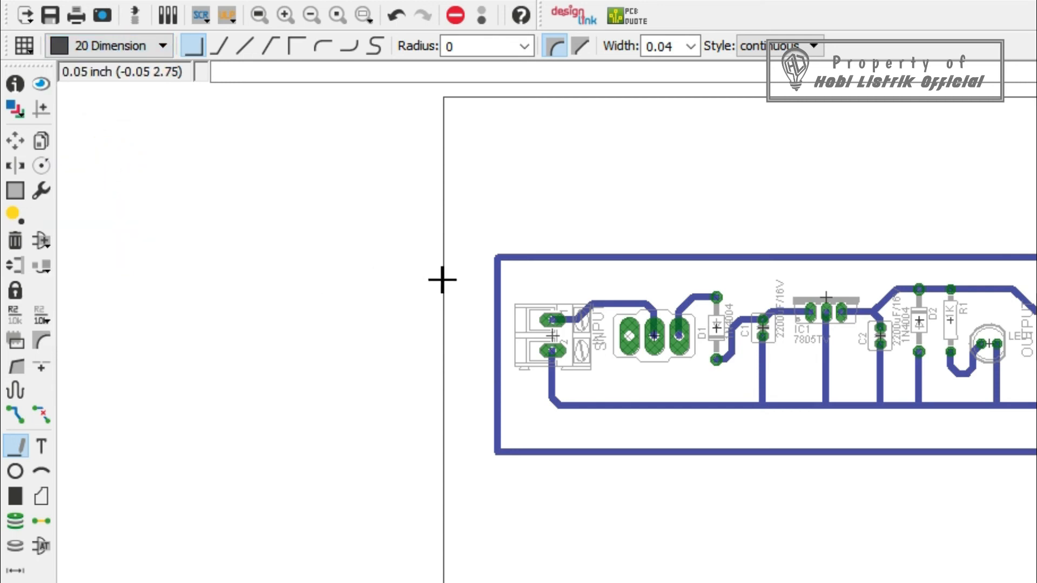
click(496, 257)
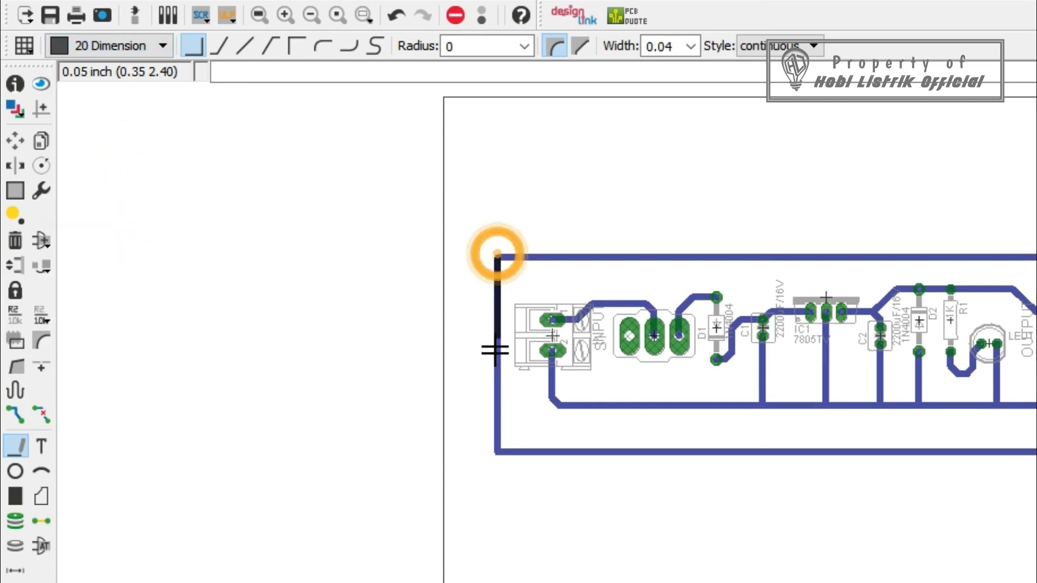
click(496, 459)
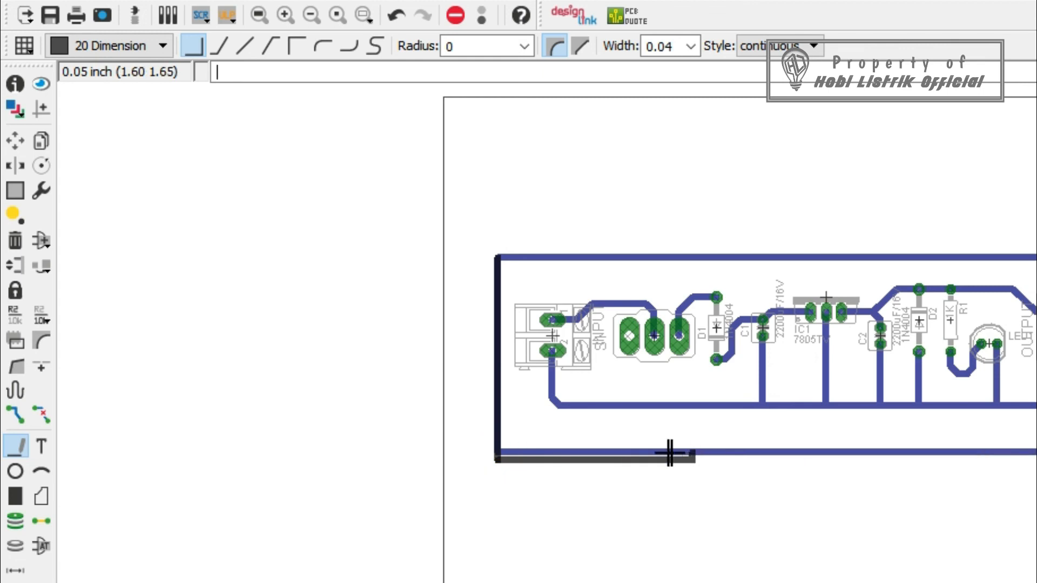
key(ctrl+z)
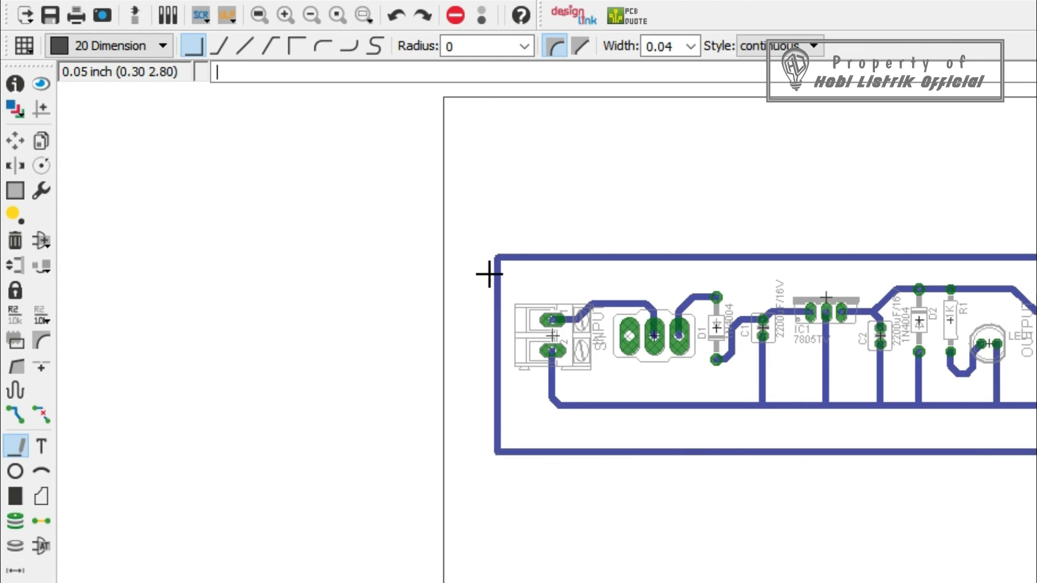
- Trace the rectangular bottom-copper frame around the components with 0.04 inch lines on layer 20 Dimension, closing the outline
click(497, 256)
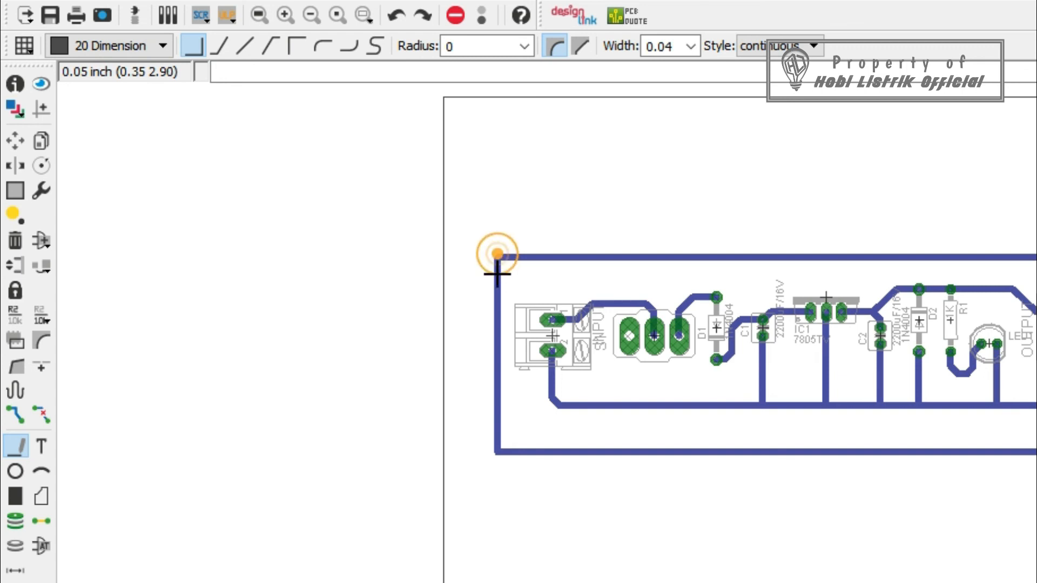
click(497, 455)
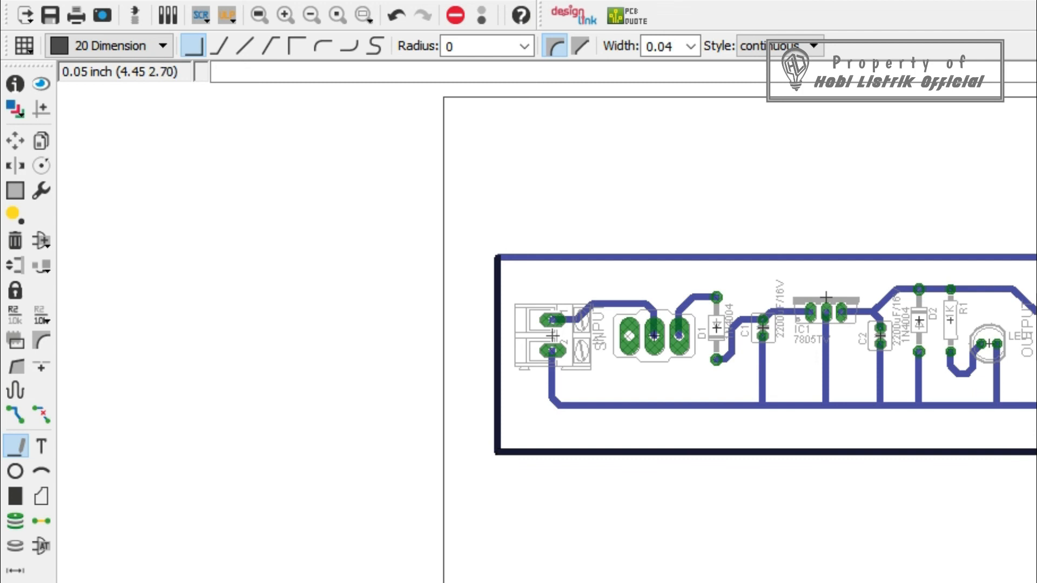
click(497, 254)
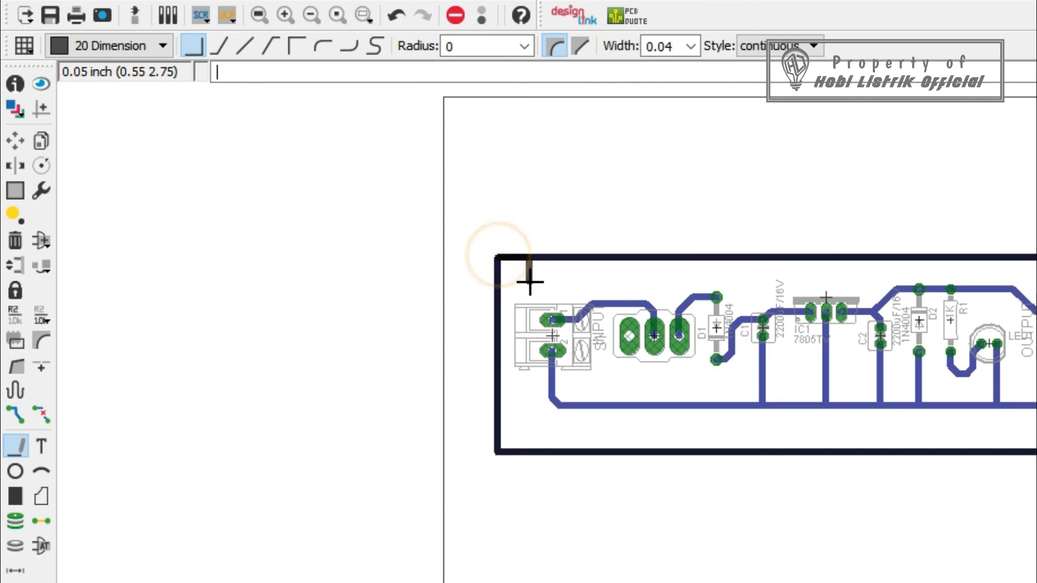
click(498, 259)
key(Escape)
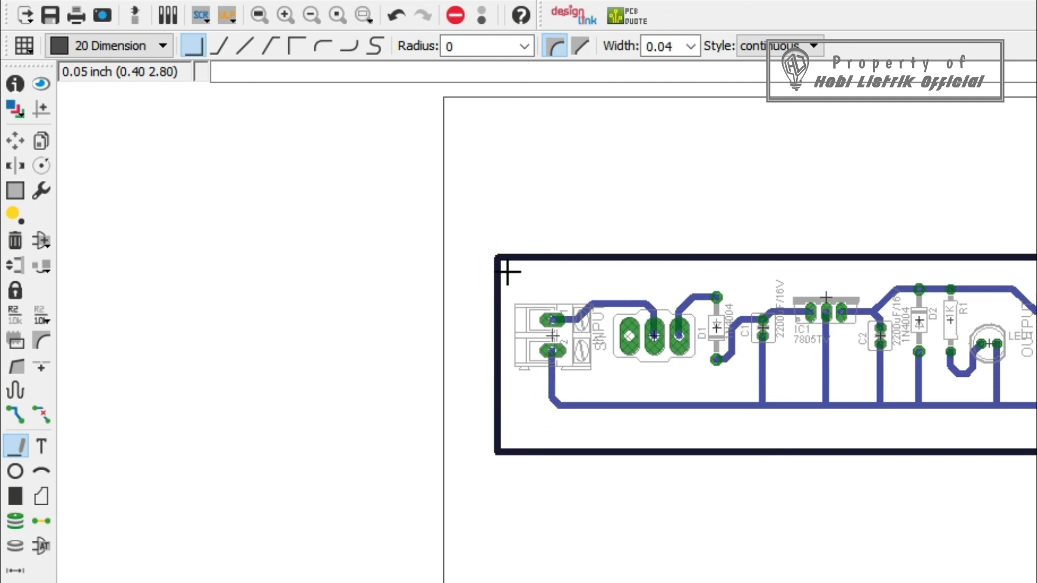
- Remove layer 16 Bottom from the displayed board layers and close the layer settings
click(14, 115)
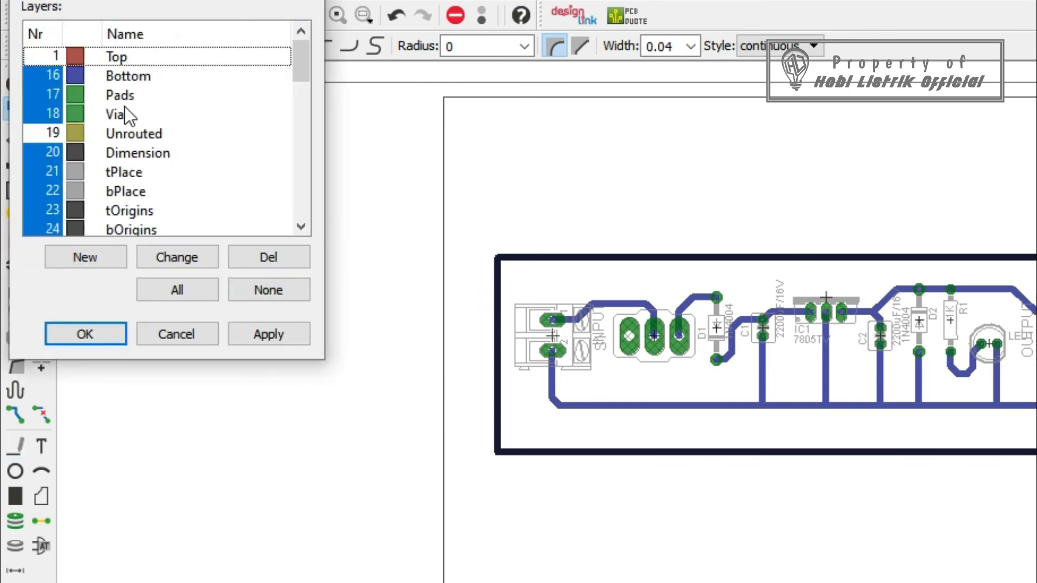
click(35, 62)
click(35, 71)
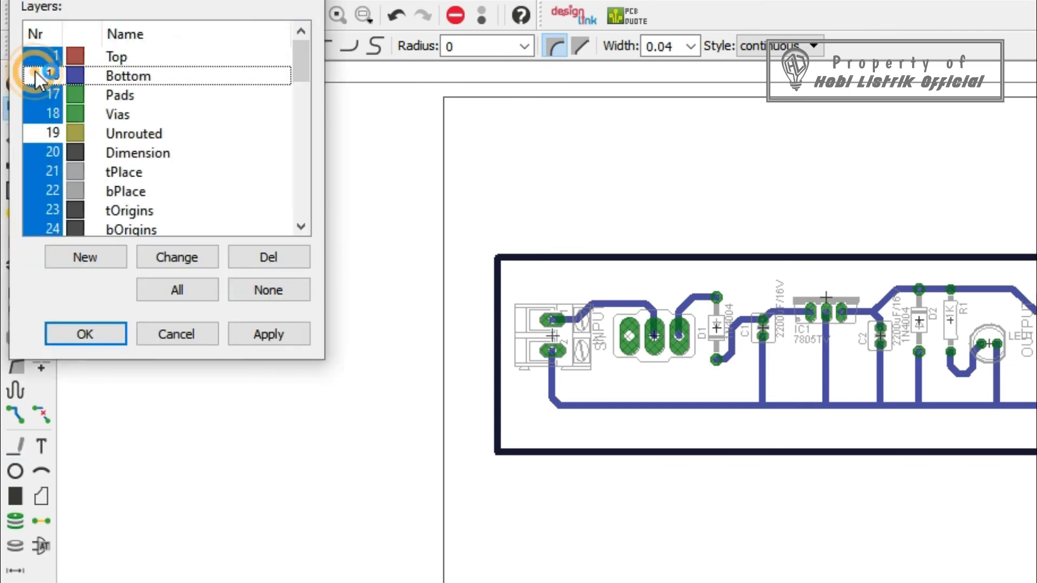
click(36, 60)
click(275, 334)
click(271, 338)
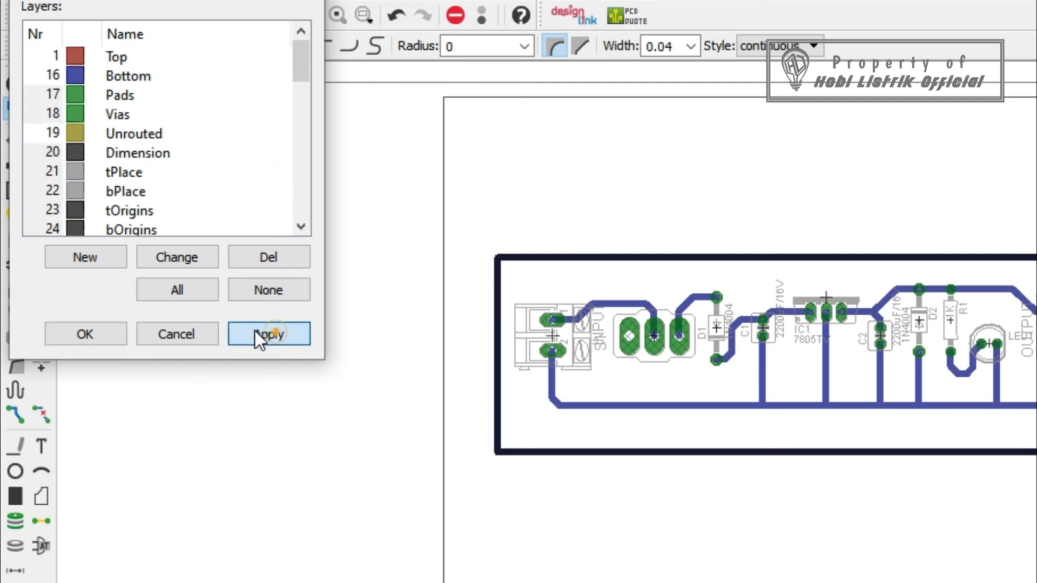
click(109, 332)
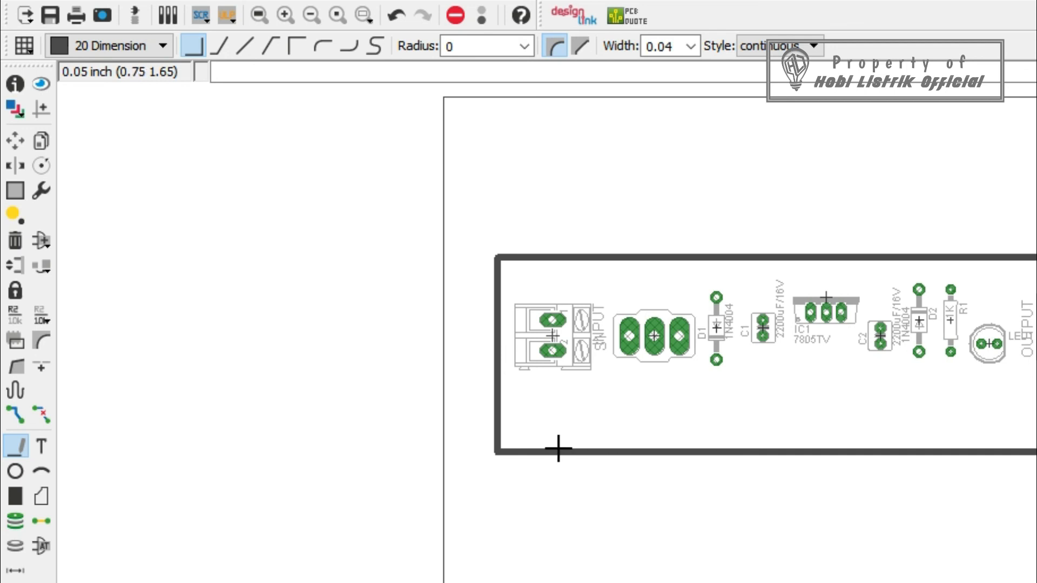
- Print the component-side layout mirrored to PDF with Nitro PDF Creator and review the resulting page
click(77, 20)
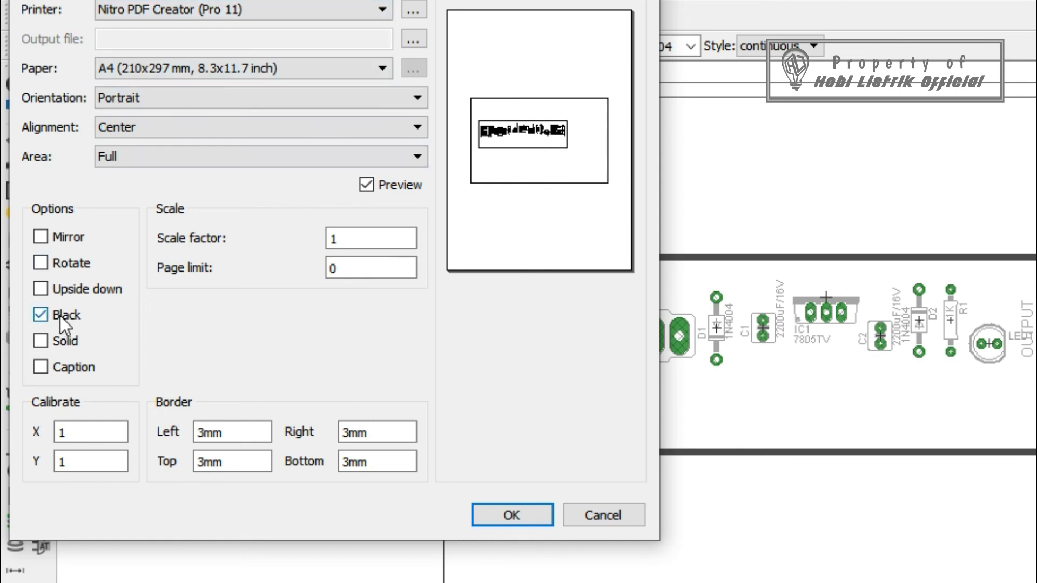
click(42, 237)
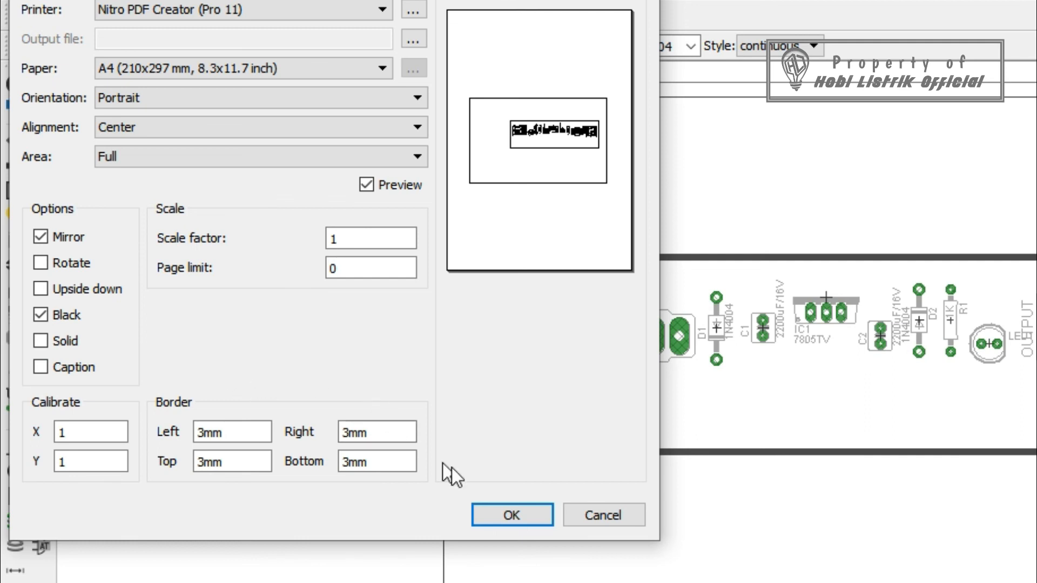
click(511, 515)
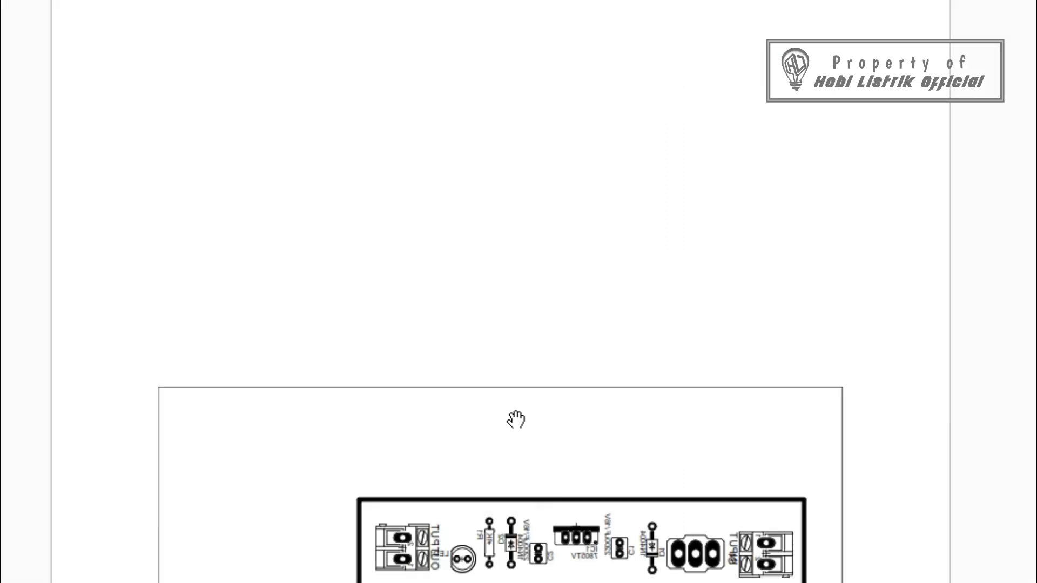
scroll(515, 419, down, 6)
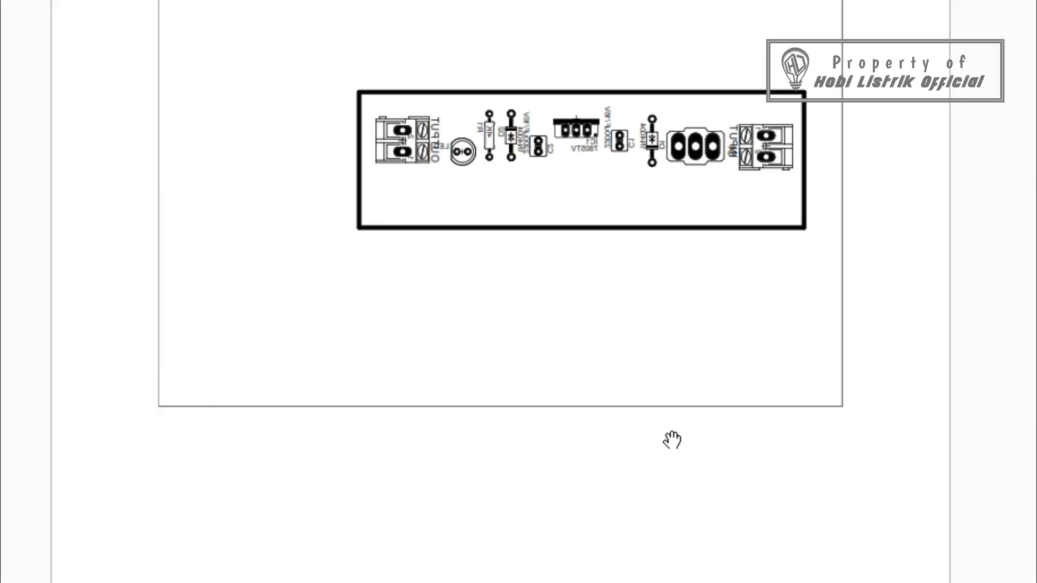
scroll(631, 420, up, 6)
scroll(630, 419, down, 8)
scroll(629, 419, up, 6)
scroll(630, 419, down, 3)
scroll(625, 415, up, 3)
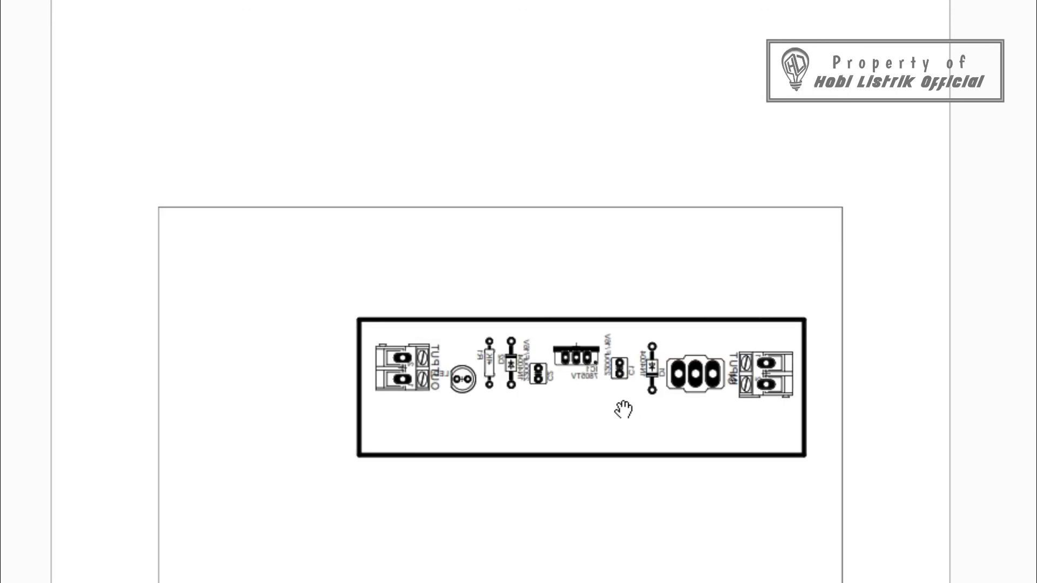